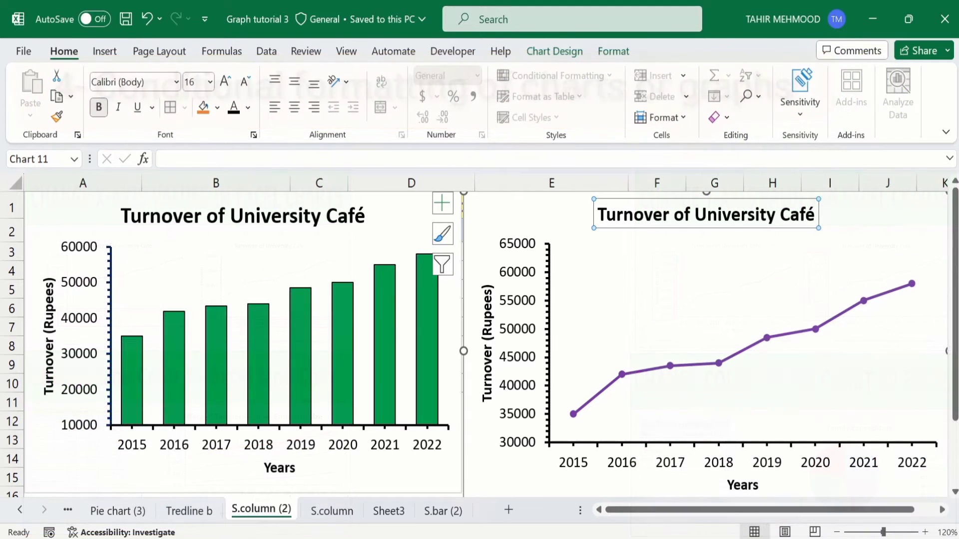
- Compare the finished charts on sheet S.column (2) with the source tables, ending on sheet S.column
click(323, 514)
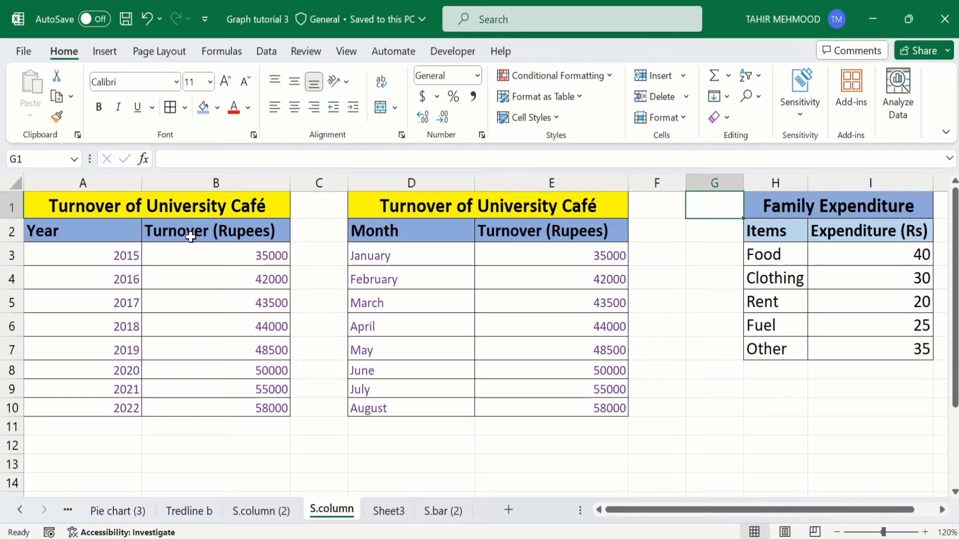
click(269, 510)
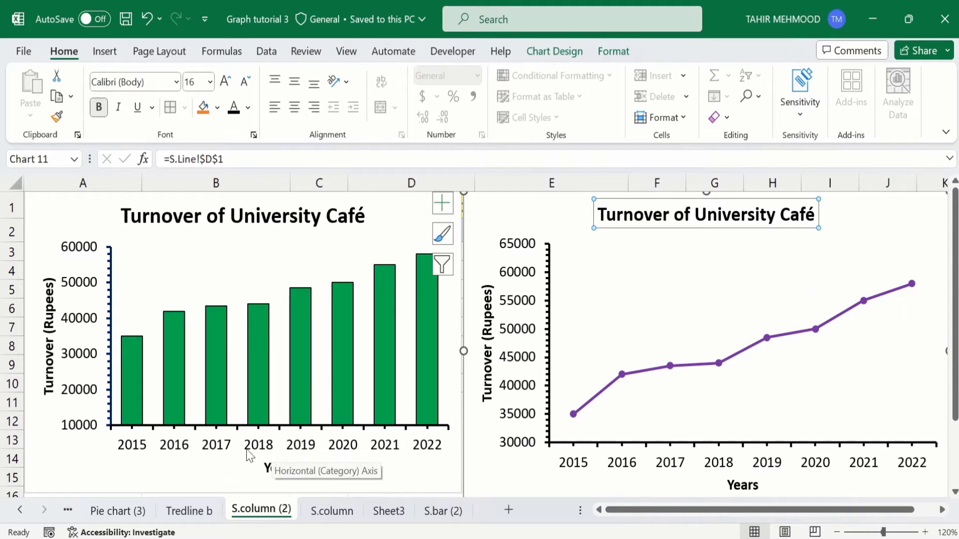
click(327, 508)
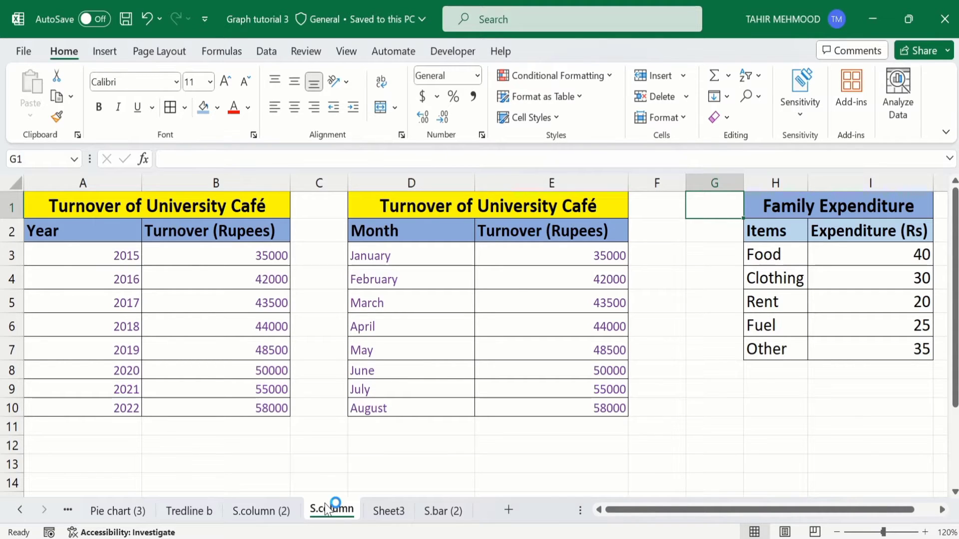
- Insert a 2-D clustered column chart from the monthly turnover data in D2:E10, and delete the chart again
click(326, 205)
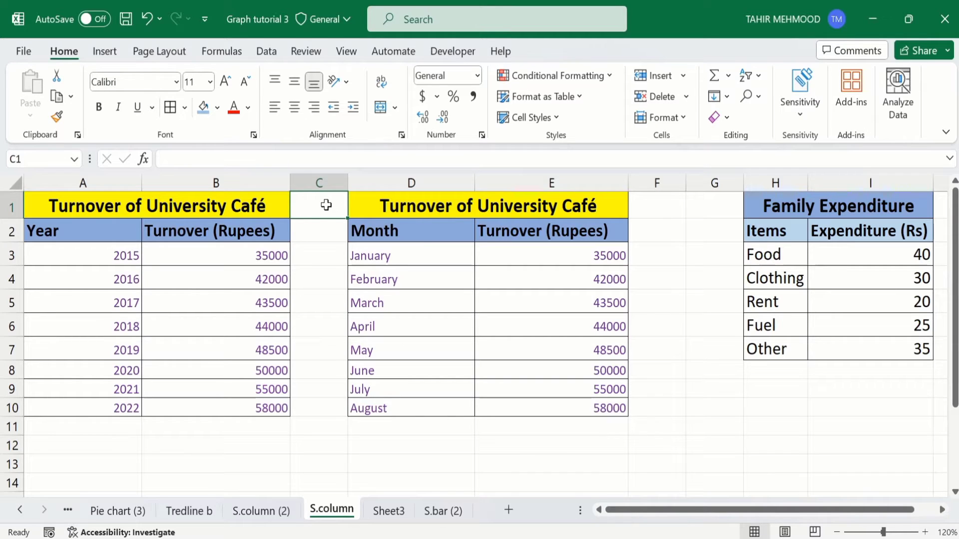
click(550, 409)
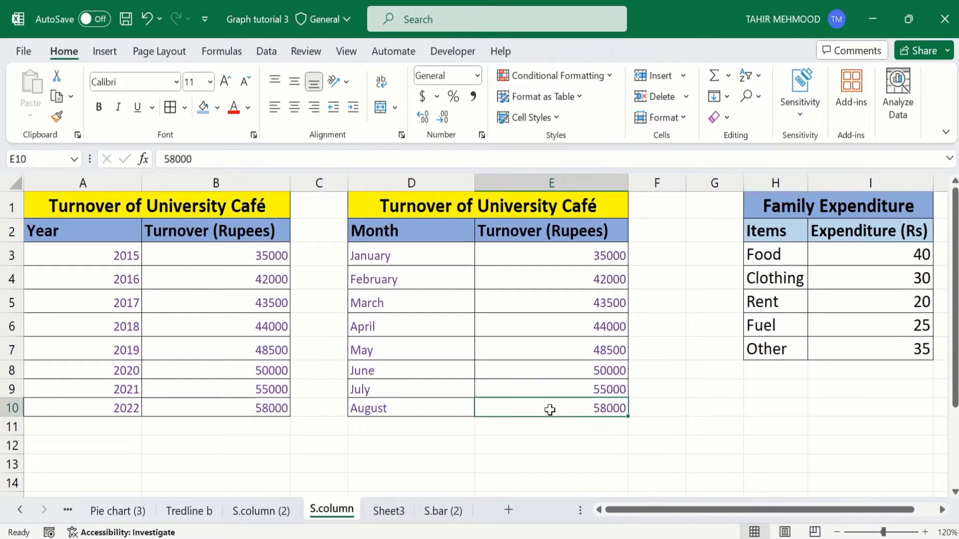
drag(550, 409, 422, 237)
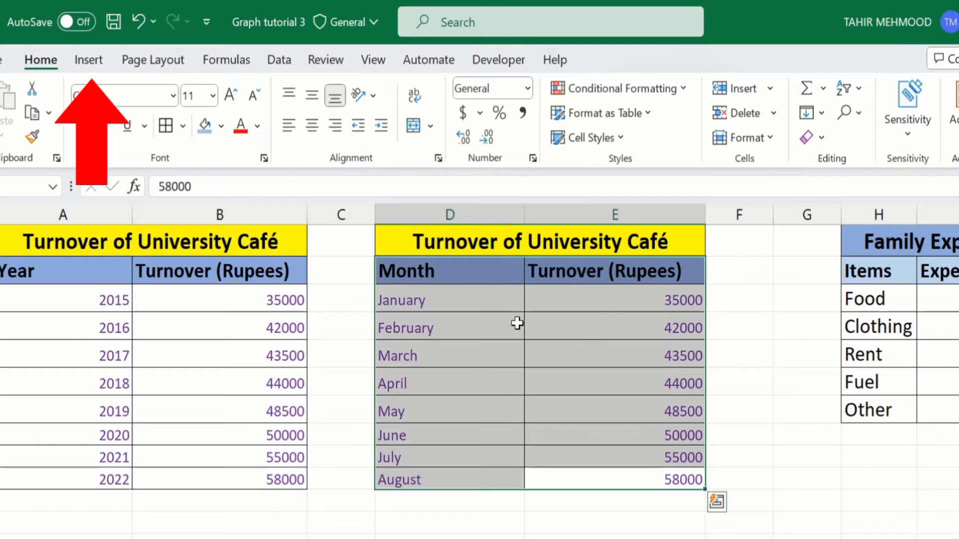
click(90, 60)
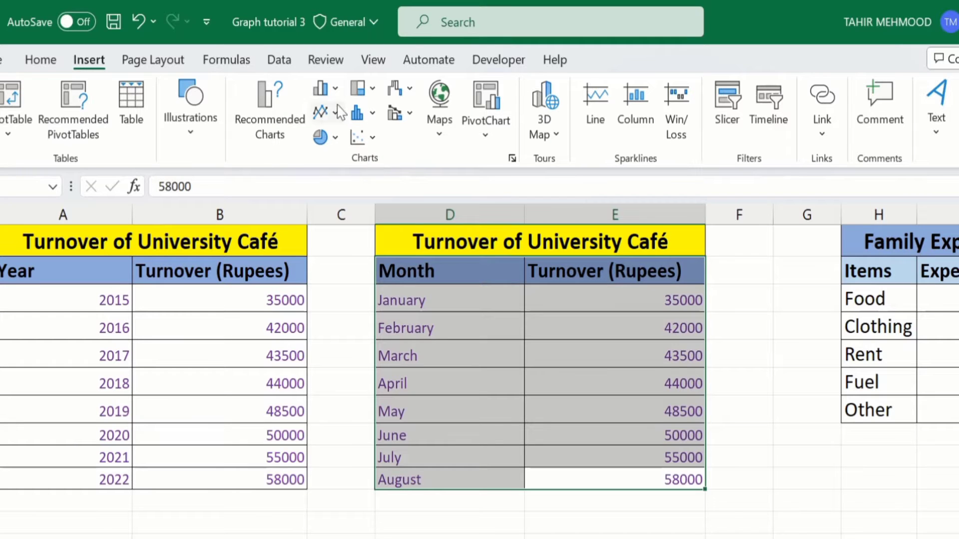
click(335, 91)
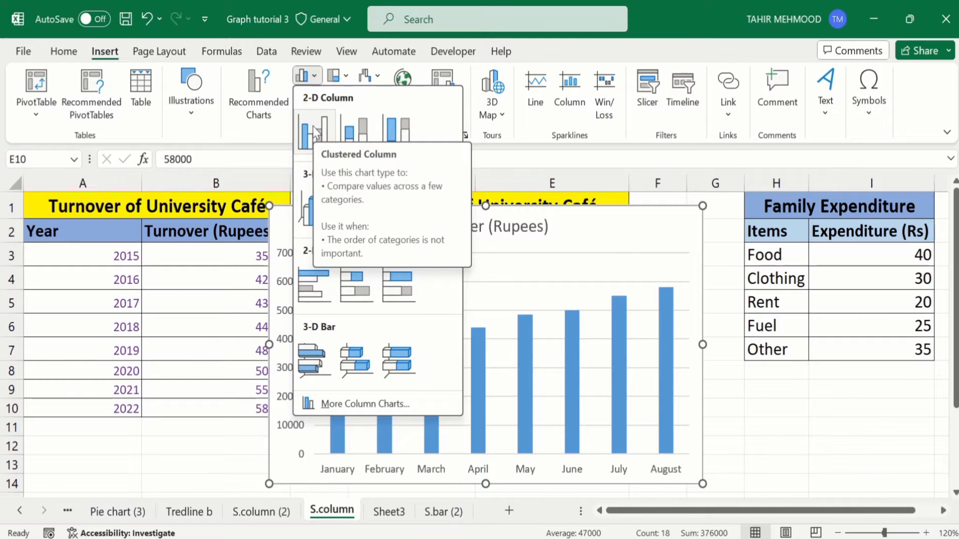
click(314, 134)
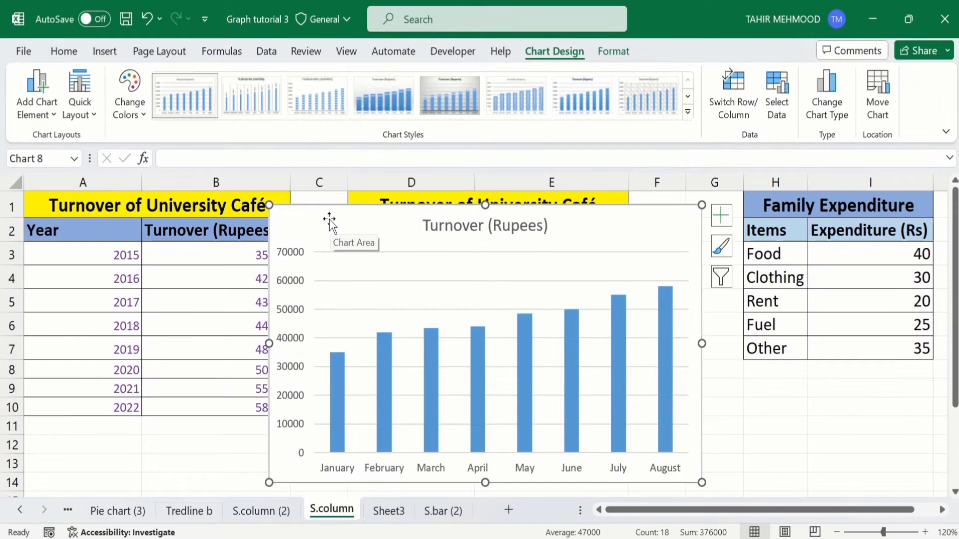
key(Delete)
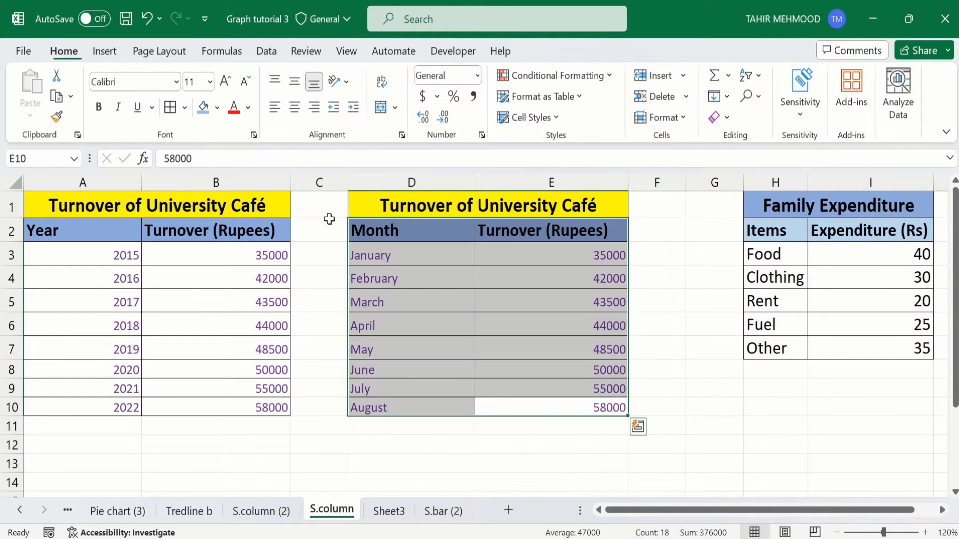
click(328, 231)
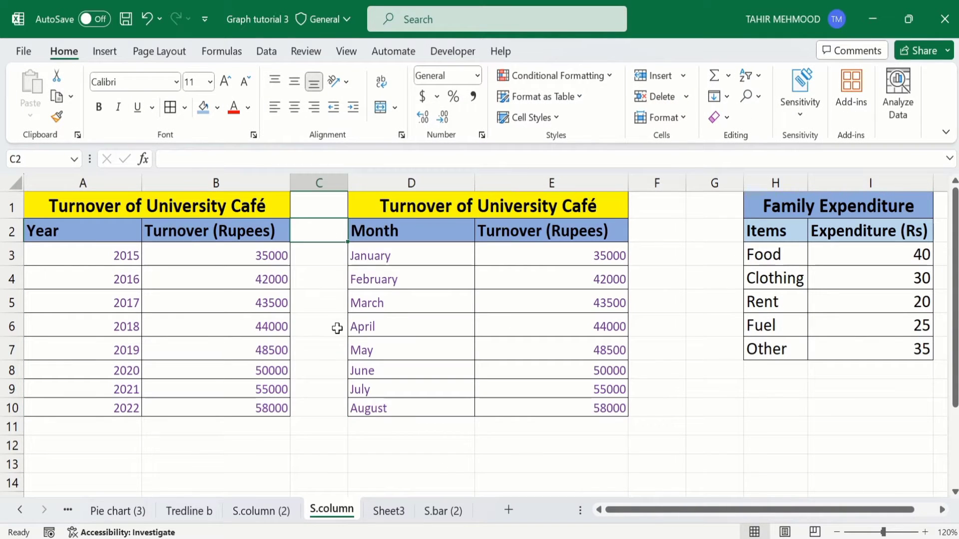
- Insert the recommended line chart for the monthly turnover data in D2:E10, and delete that chart again
click(545, 412)
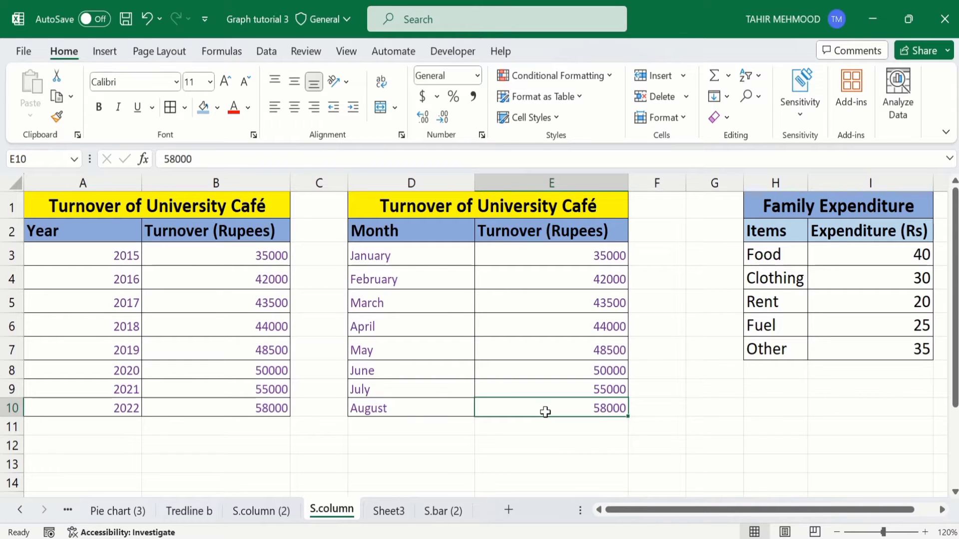
drag(545, 412, 407, 235)
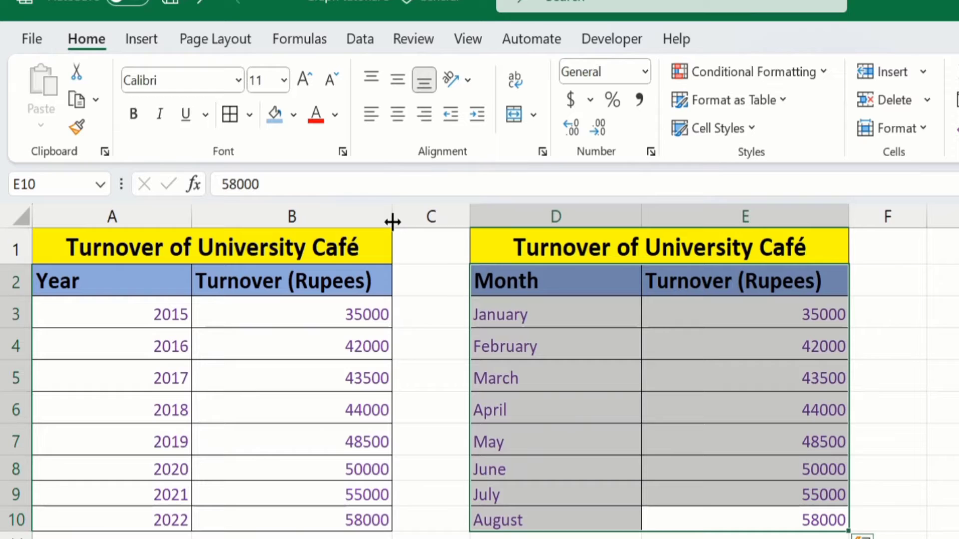
click(138, 42)
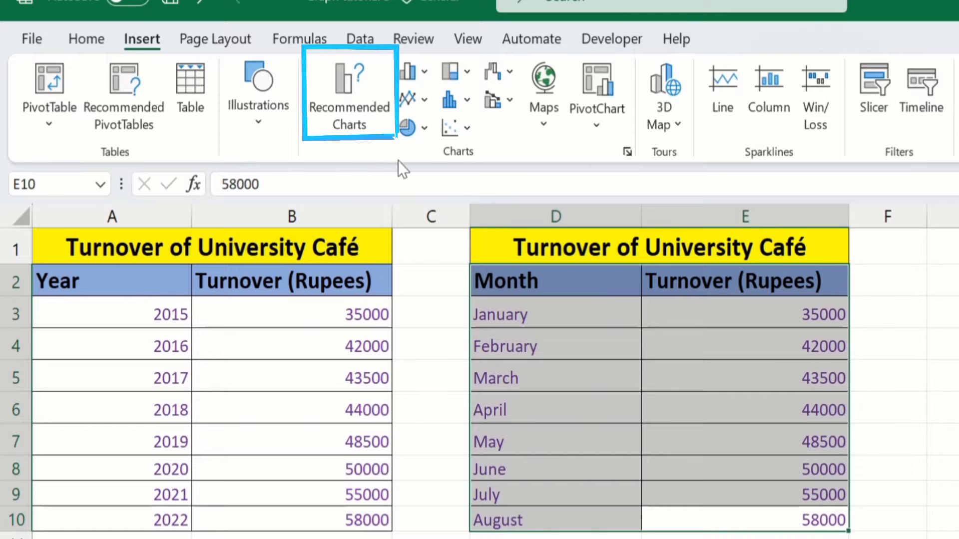
click(343, 95)
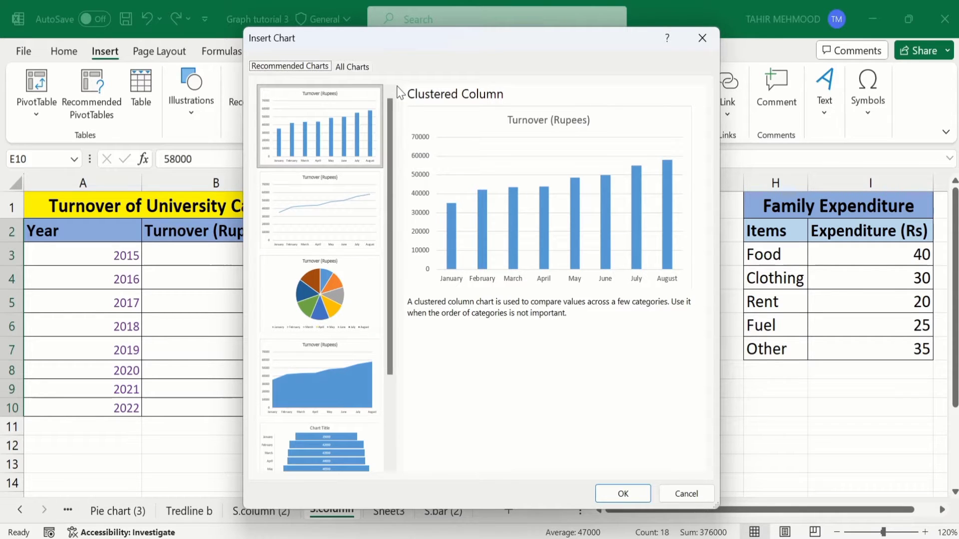
click(340, 204)
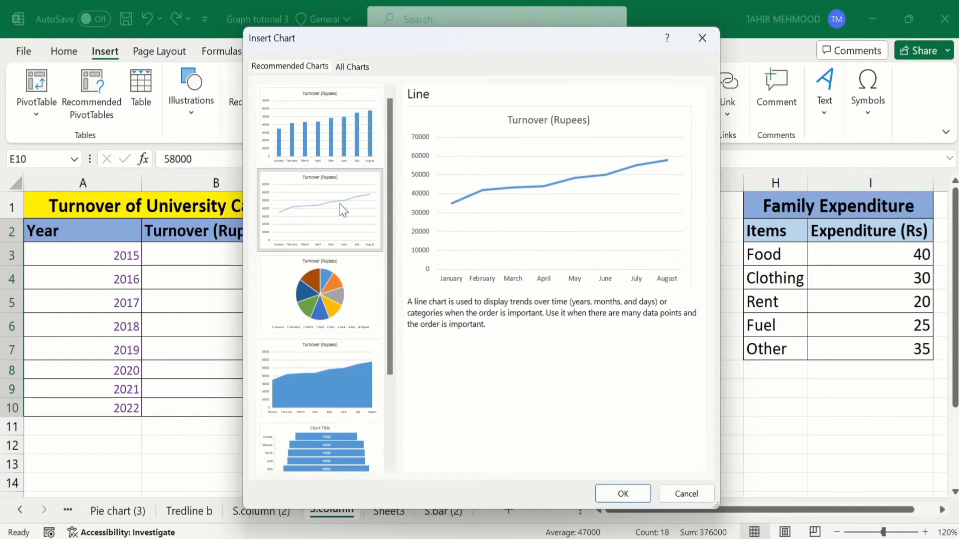
click(610, 495)
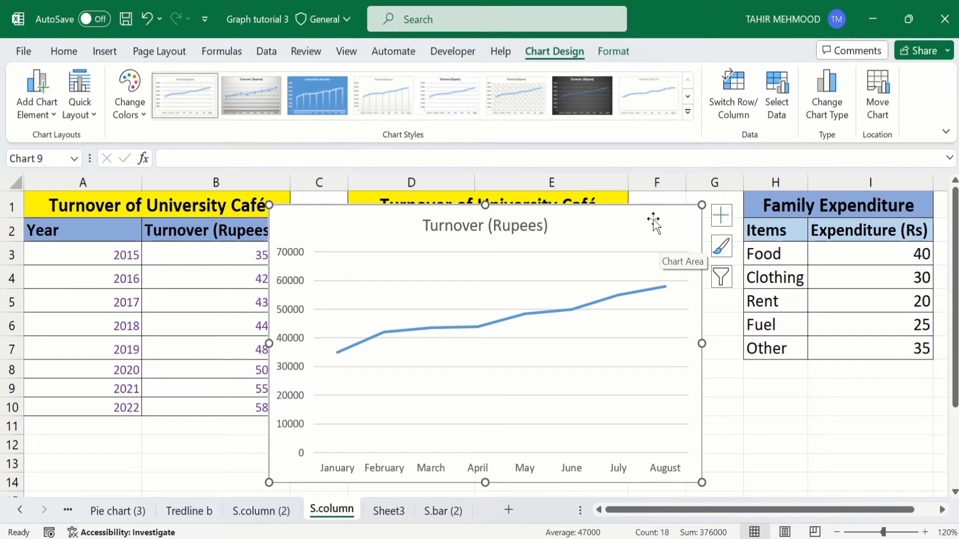
key(Delete)
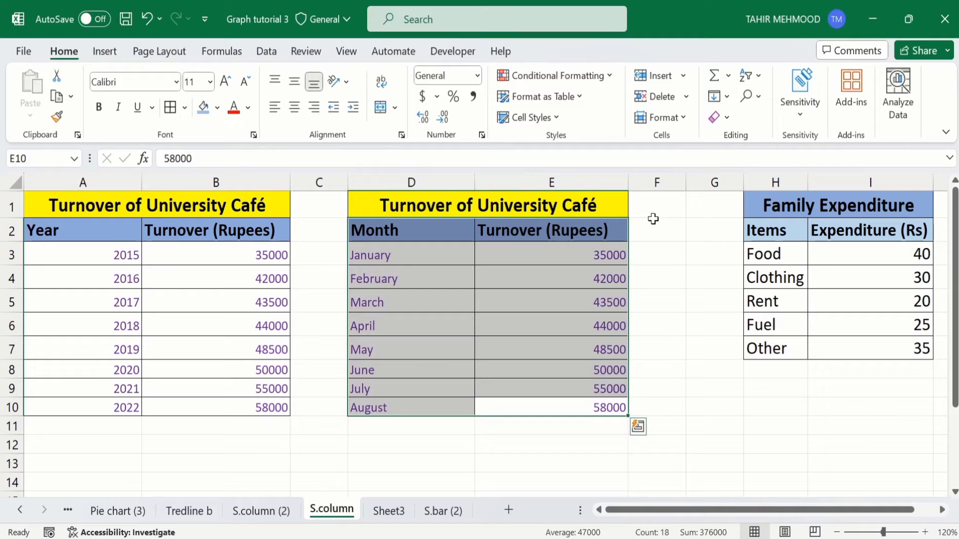
click(657, 278)
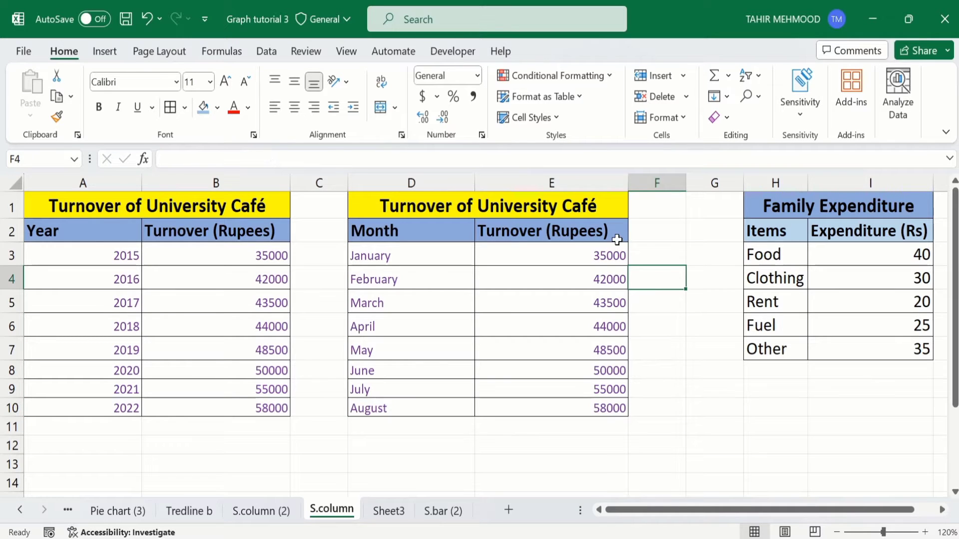
- Insert an empty 2-D clustered column chart with no data selected and place it beside the yearly turnover table, leaving it selected
click(670, 254)
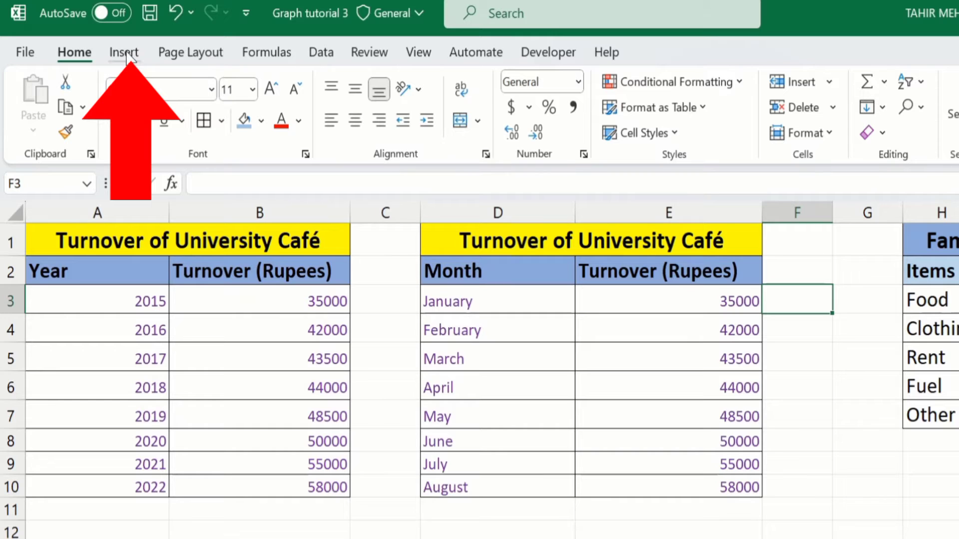
click(125, 52)
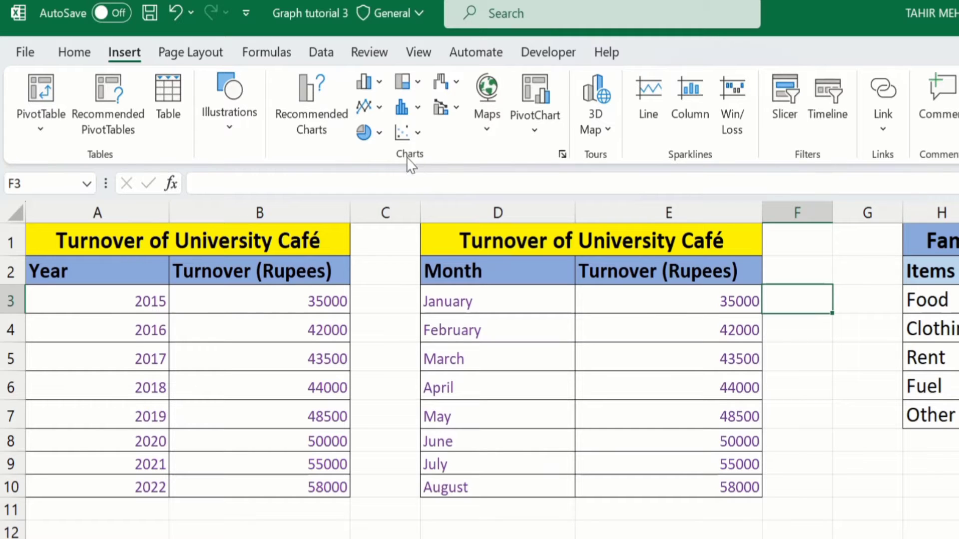
click(377, 89)
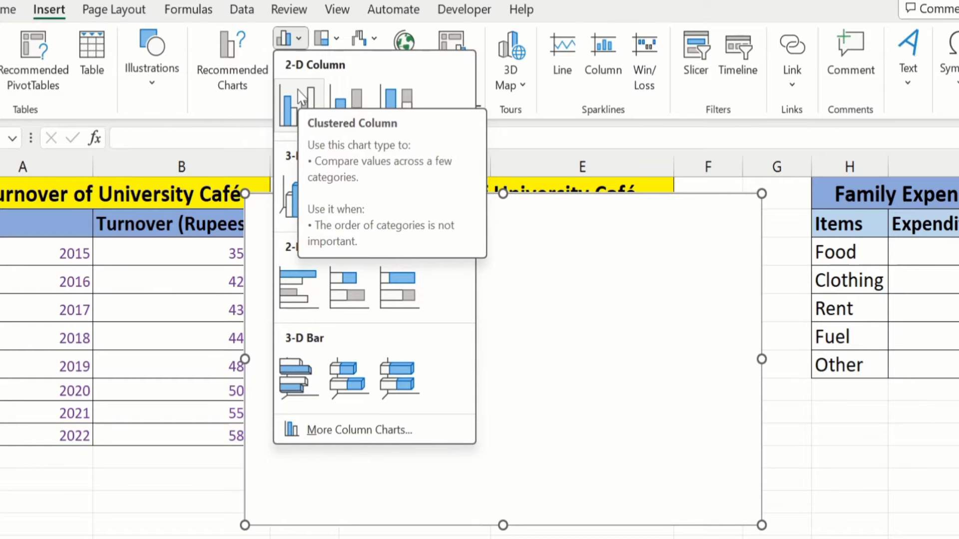
click(301, 97)
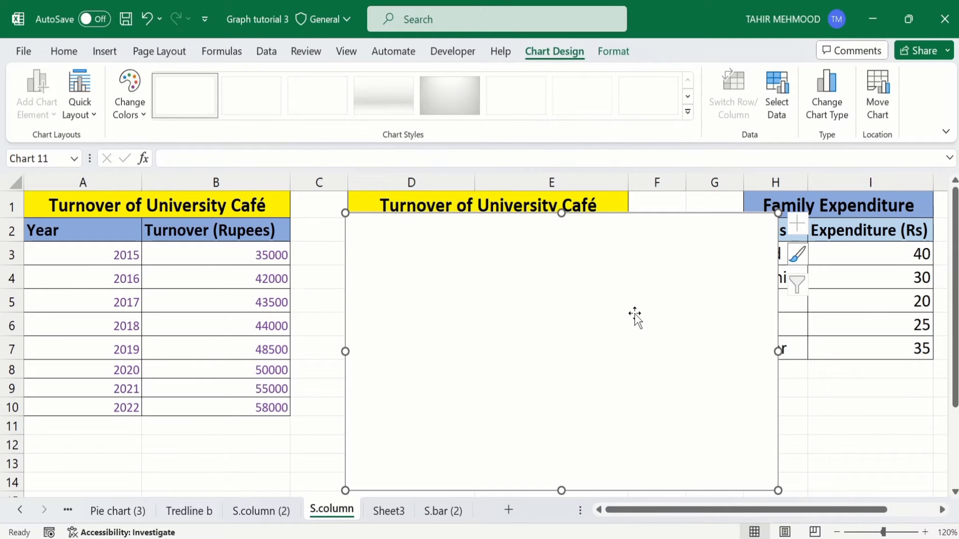
click(816, 428)
click(696, 317)
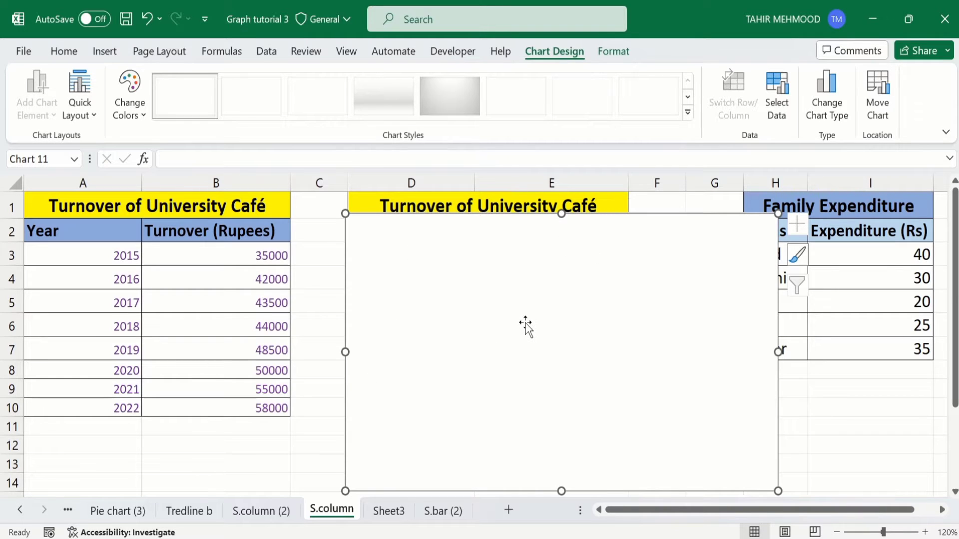
- Add a data series to the empty chart, with its name from cell B2 and its values from B3:B10
click(786, 100)
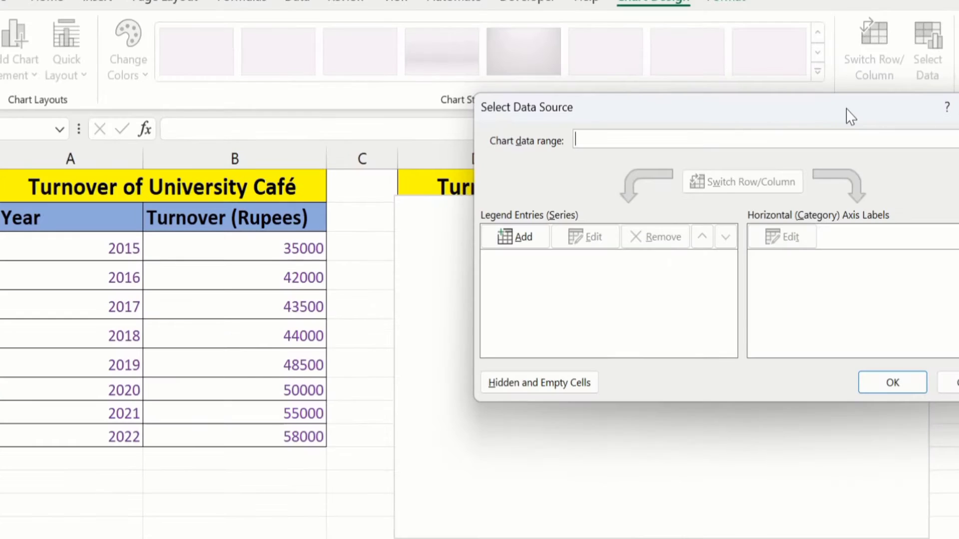
click(521, 231)
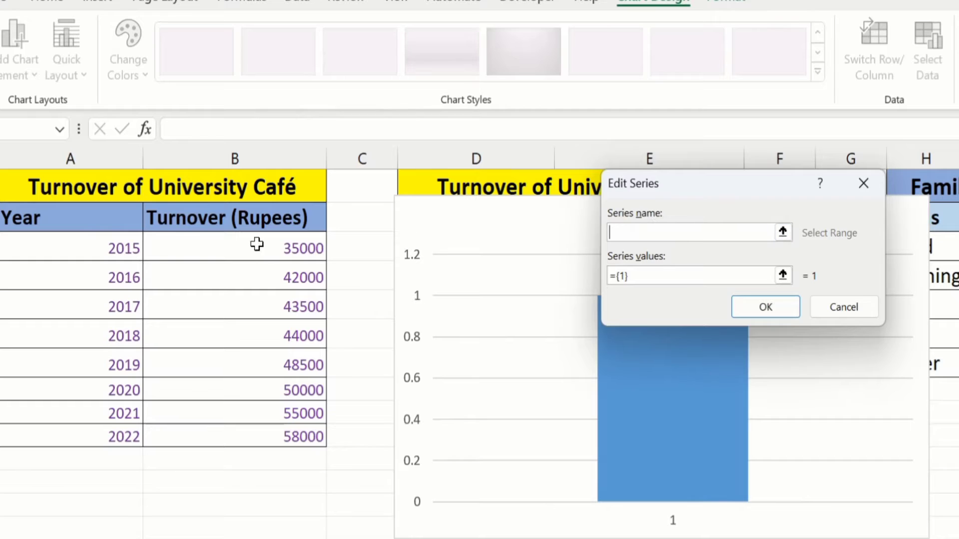
click(200, 219)
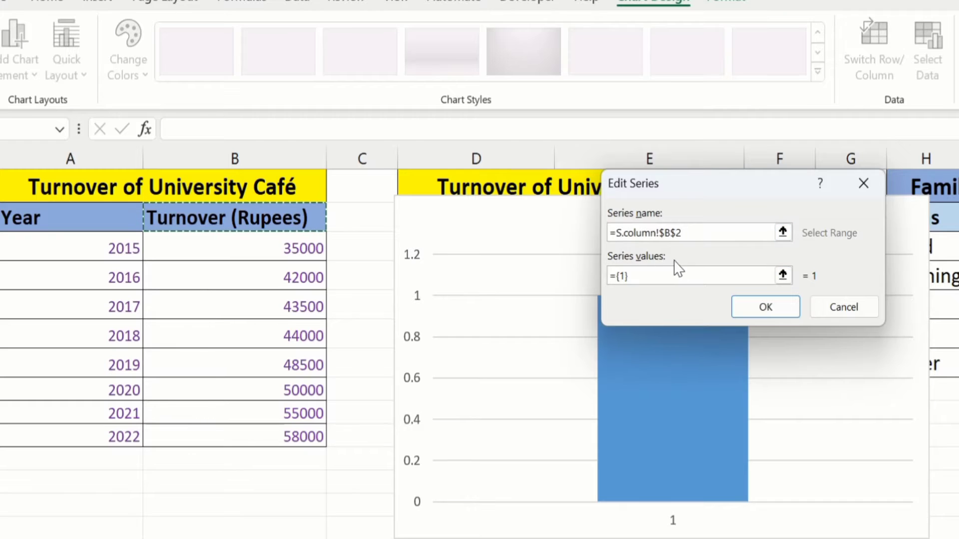
click(640, 273)
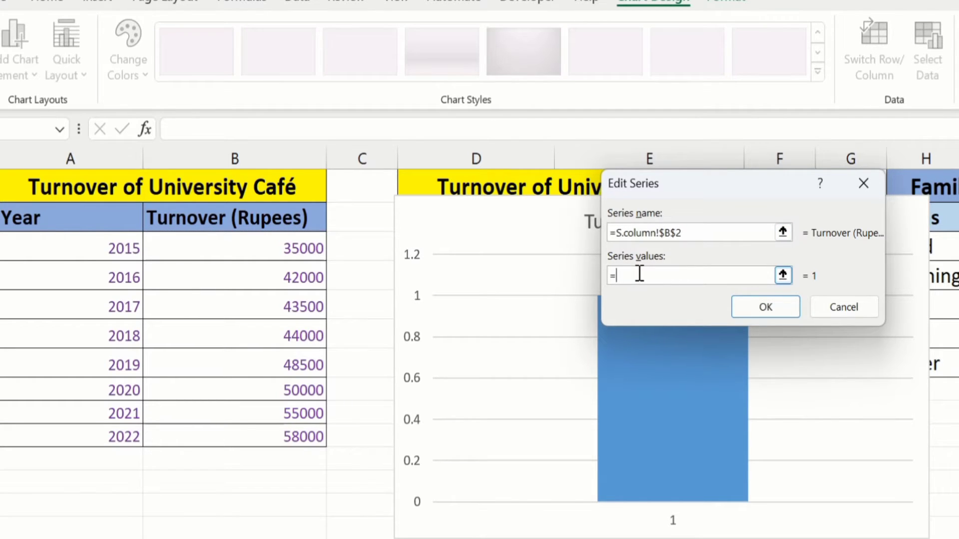
click(249, 247)
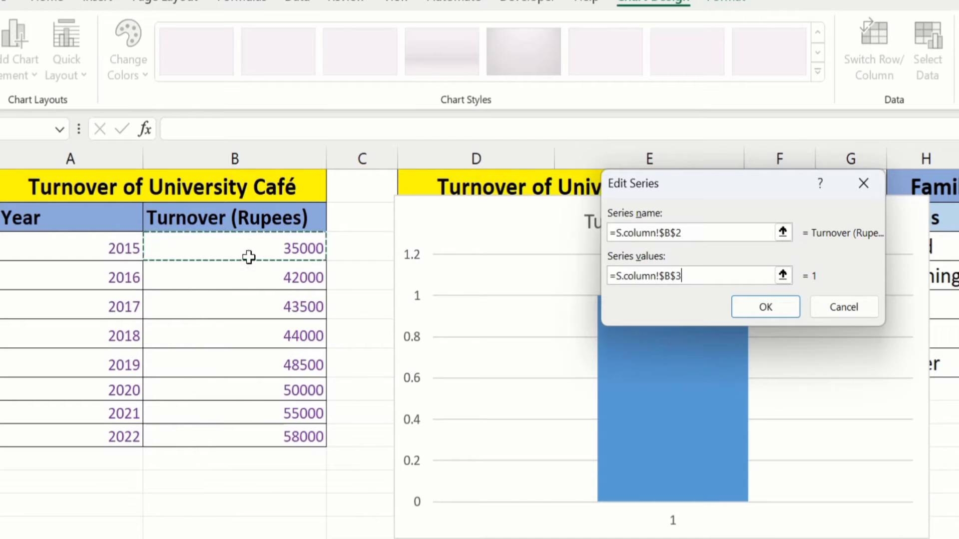
drag(250, 247, 253, 426)
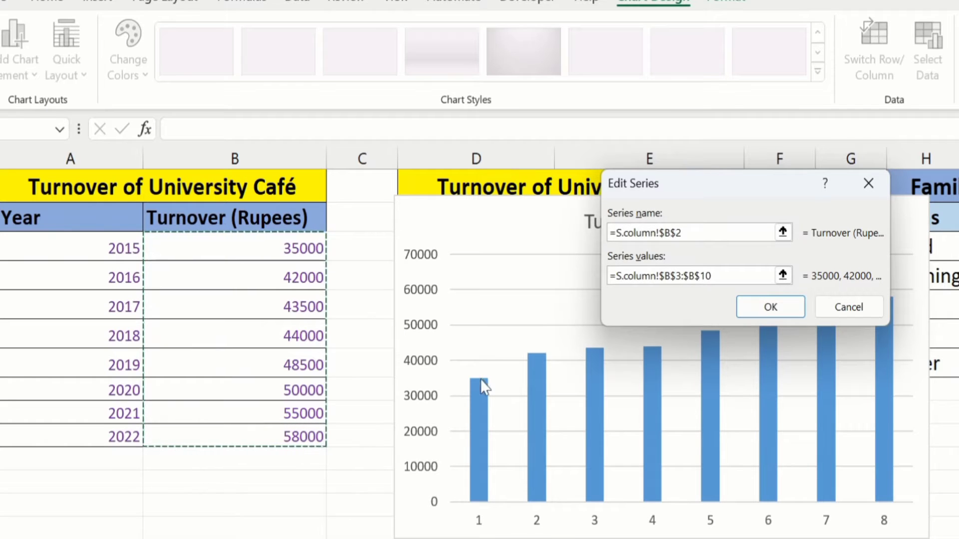
click(771, 307)
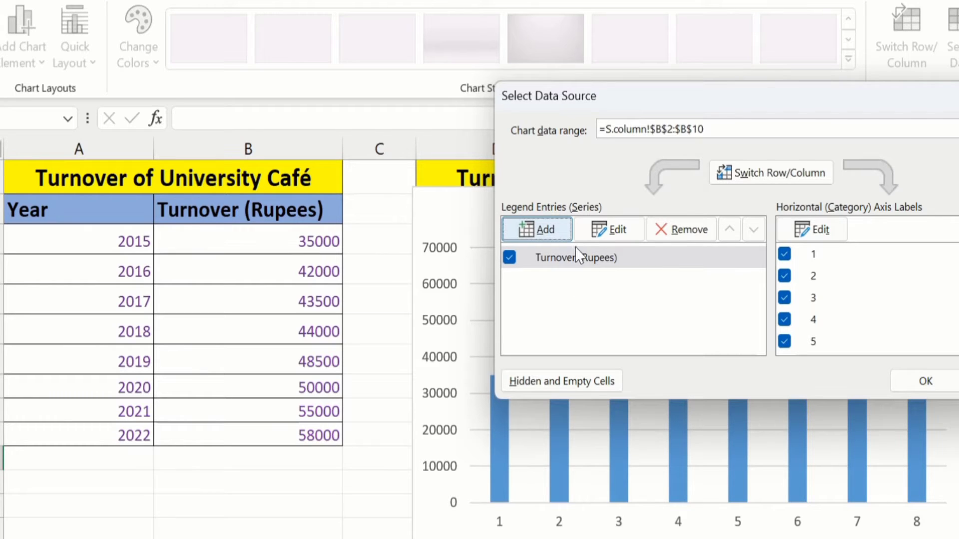
- Set the chart's horizontal axis labels to the years in A3:A10
click(827, 225)
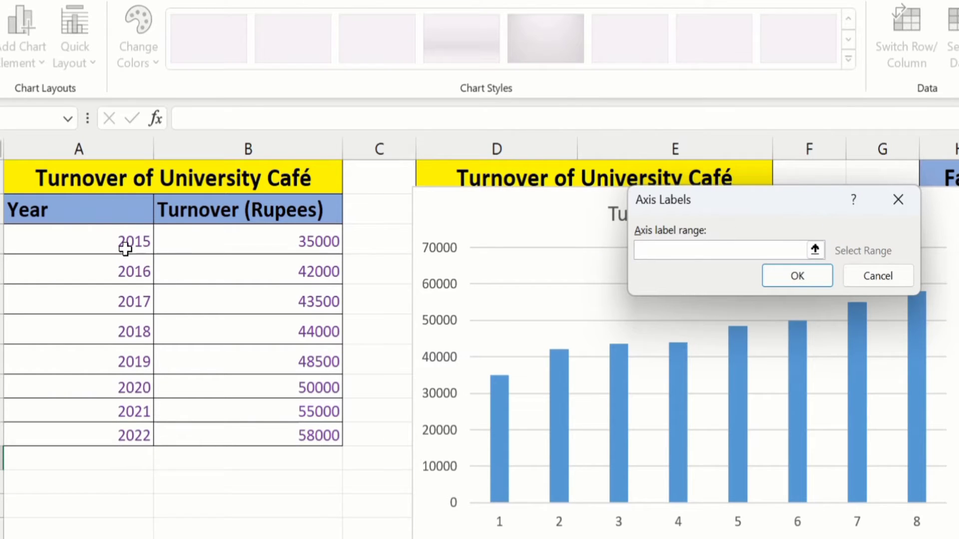
click(101, 243)
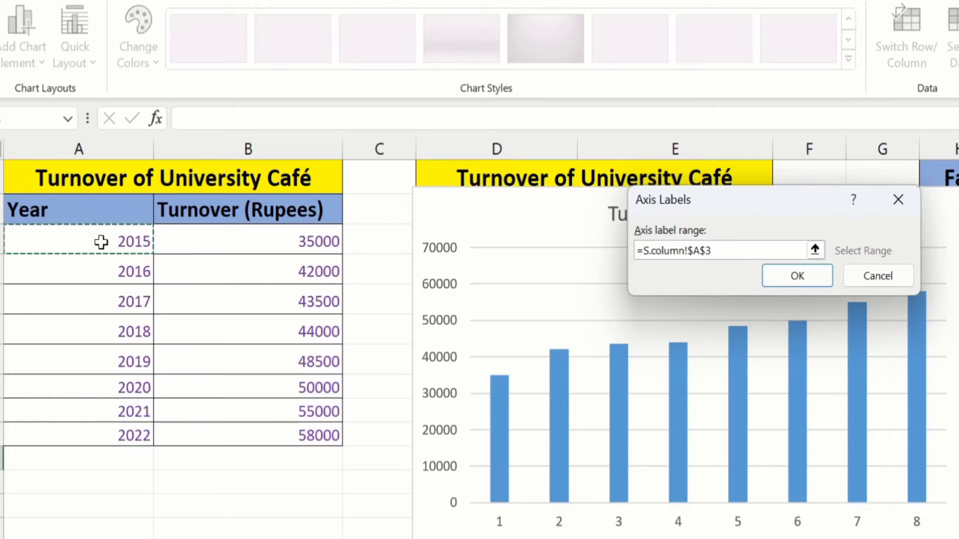
drag(101, 243, 107, 425)
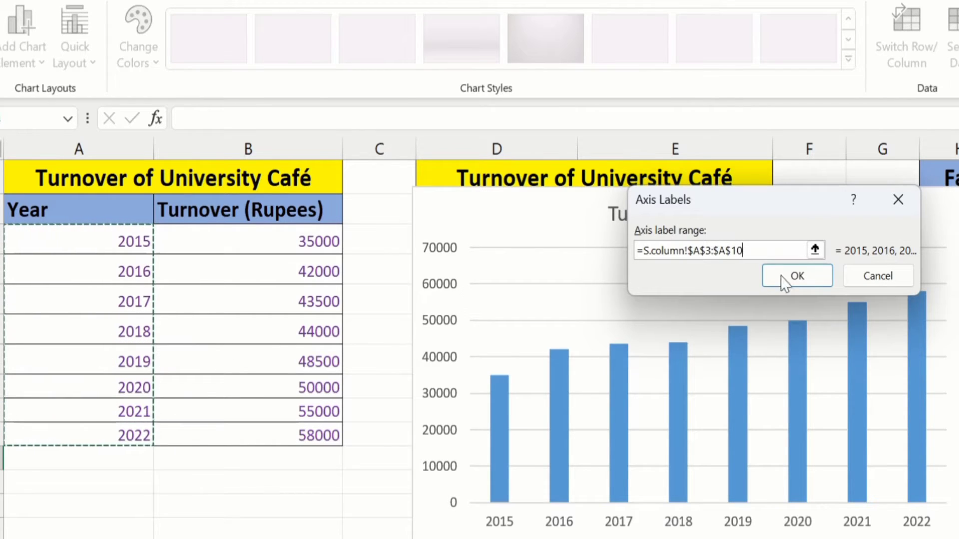
click(799, 277)
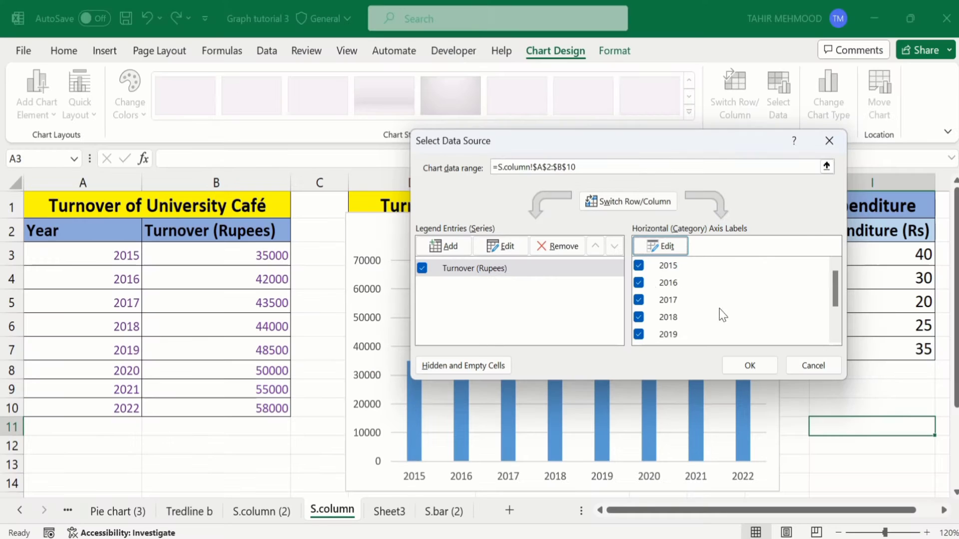
- Apply the data source settings to the yearly turnover column chart, and delete that chart
click(753, 366)
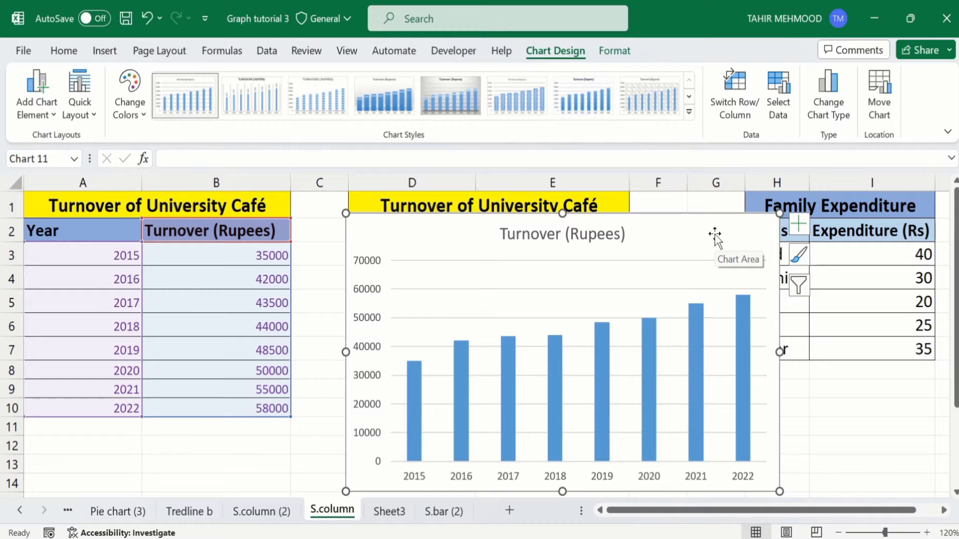
key(Delete)
click(679, 311)
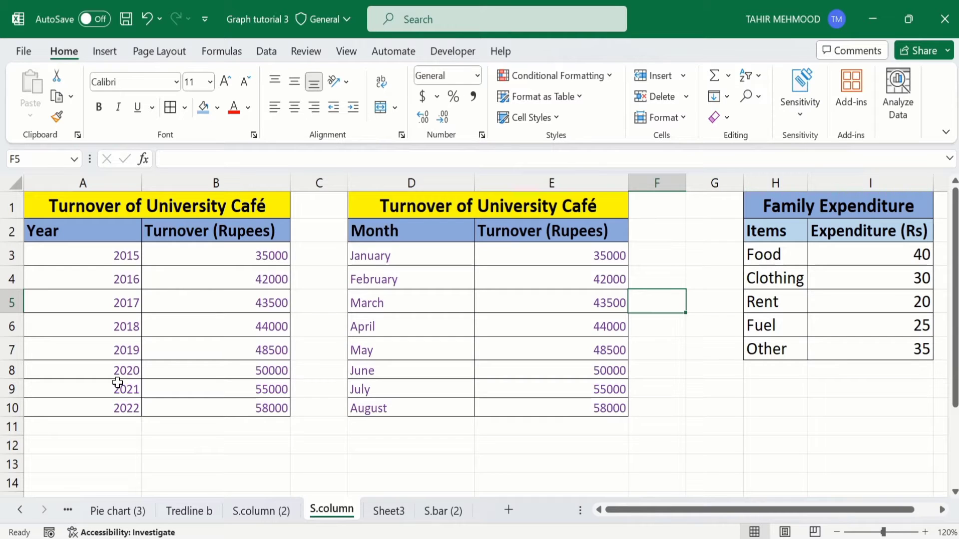
- Insert a 2-D line chart from the yearly turnover data in A2:B10 and place it beside the table
click(213, 408)
drag(212, 408, 110, 233)
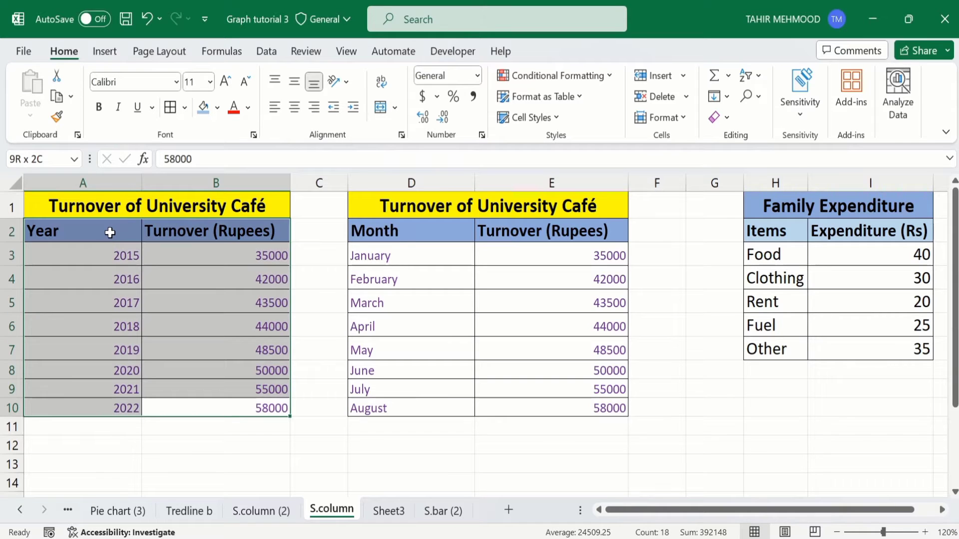
click(104, 52)
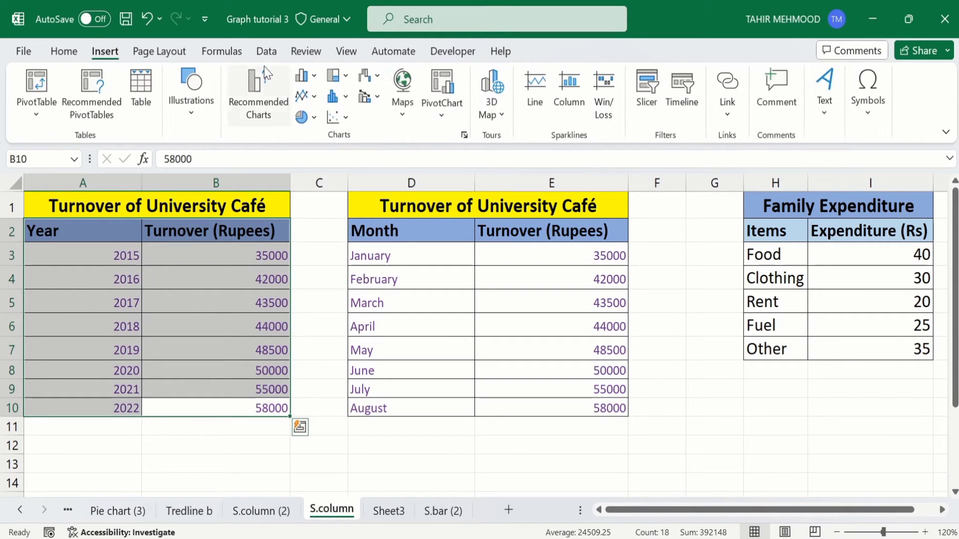
click(315, 98)
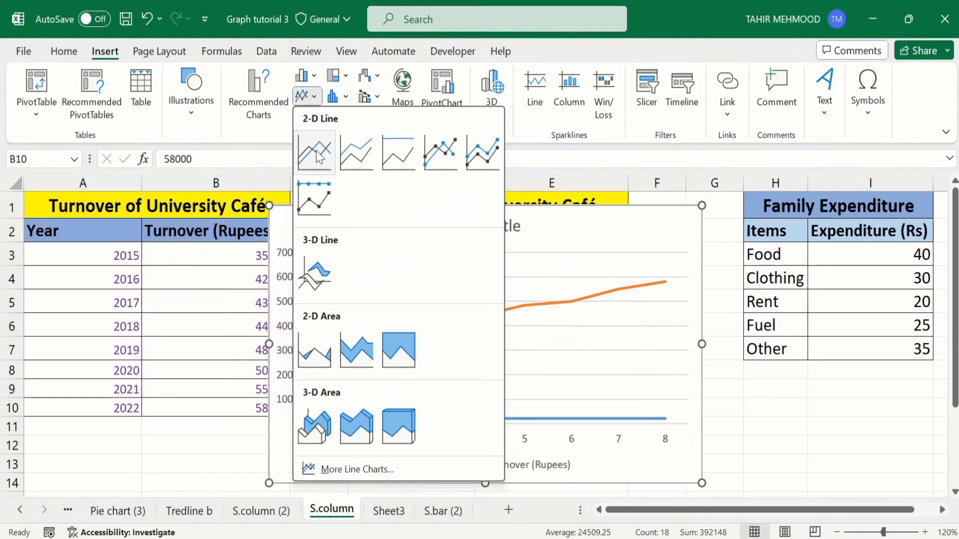
click(315, 151)
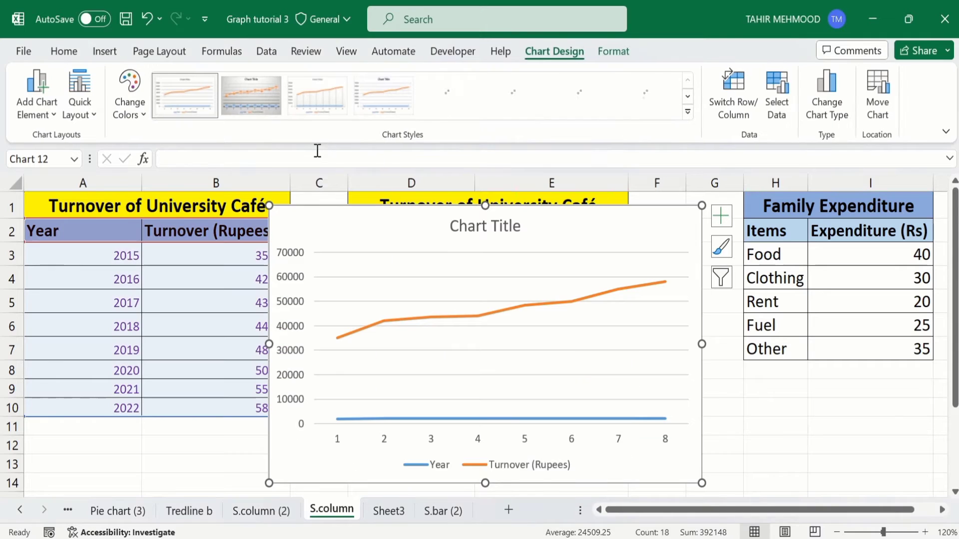
drag(315, 213, 332, 202)
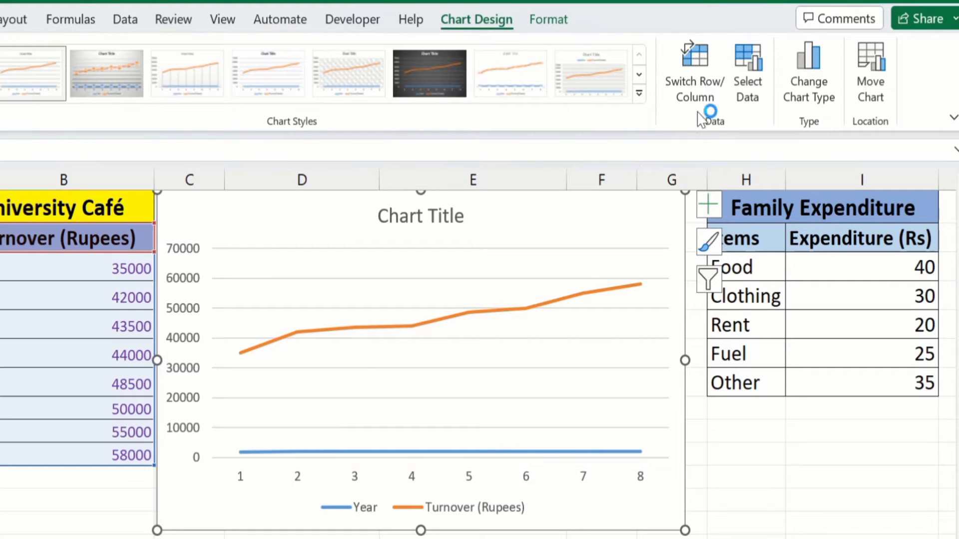
- Remove the Year series from the line chart's data source
click(746, 79)
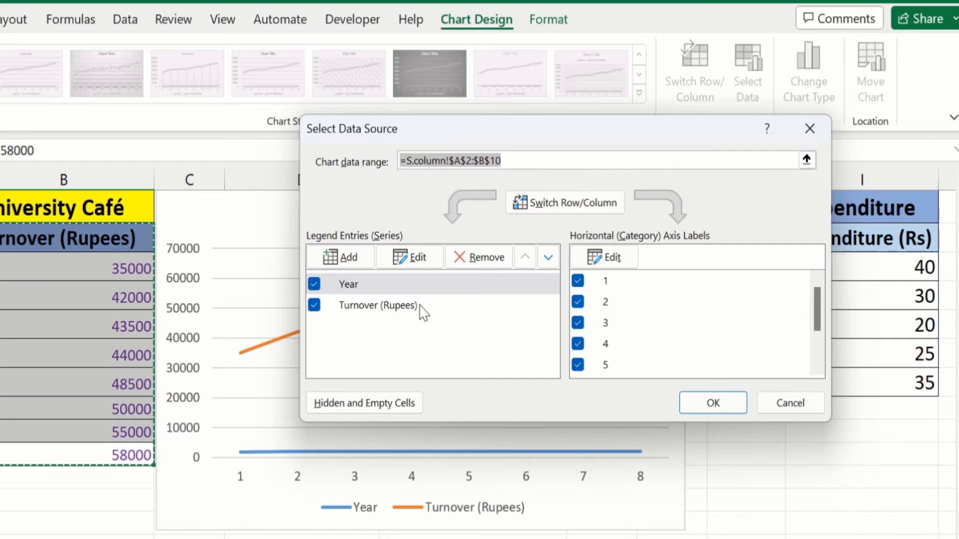
click(364, 280)
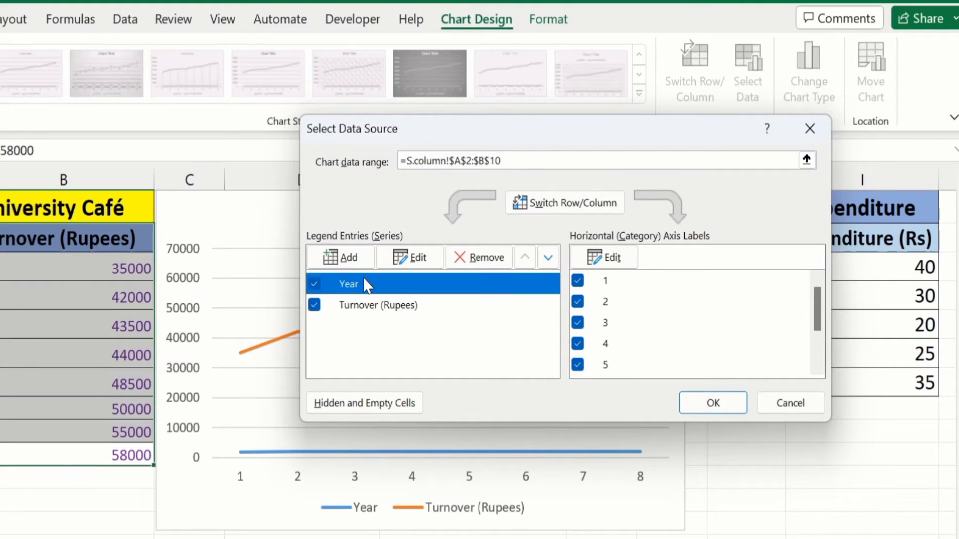
click(480, 259)
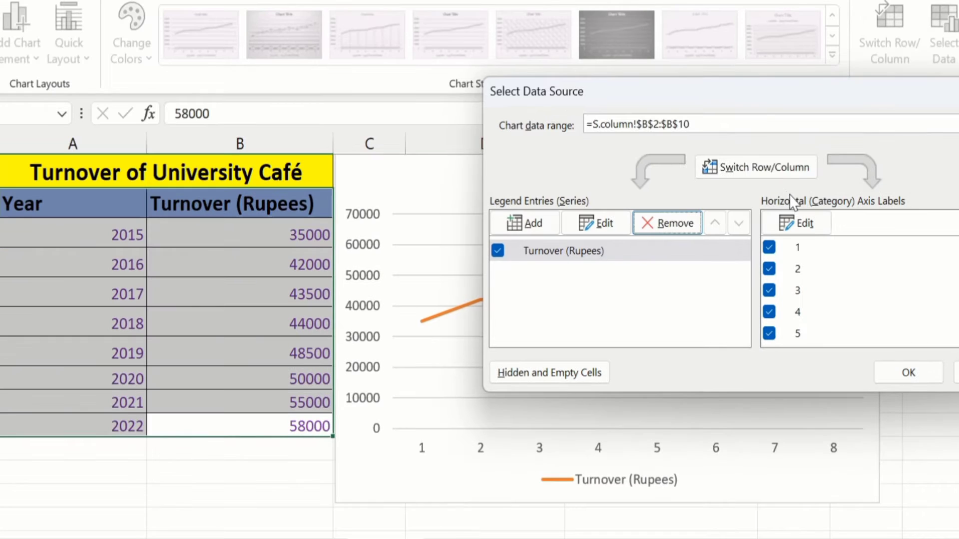
- Set the line chart's horizontal axis labels to the years in A3:A10, and delete the chart after applying the change
click(805, 223)
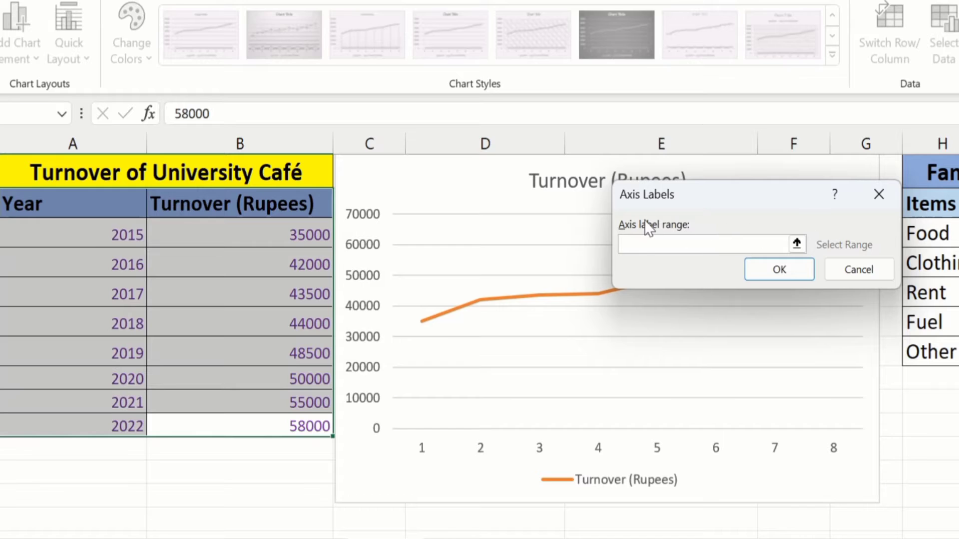
click(82, 236)
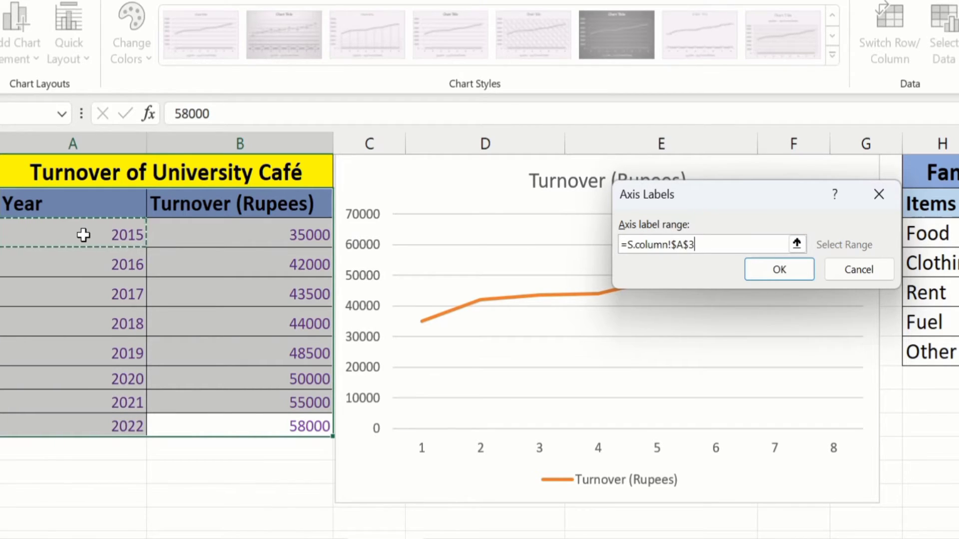
drag(79, 235, 92, 419)
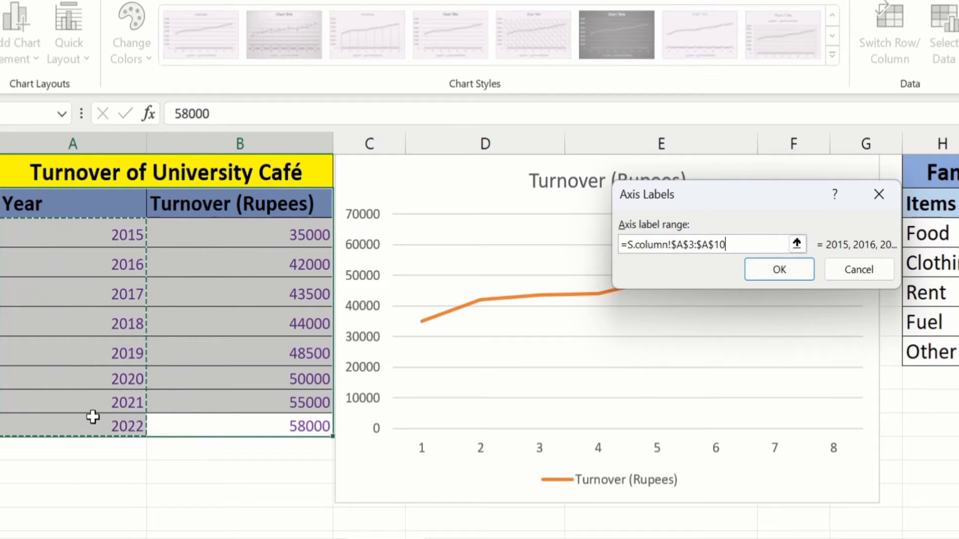
click(777, 272)
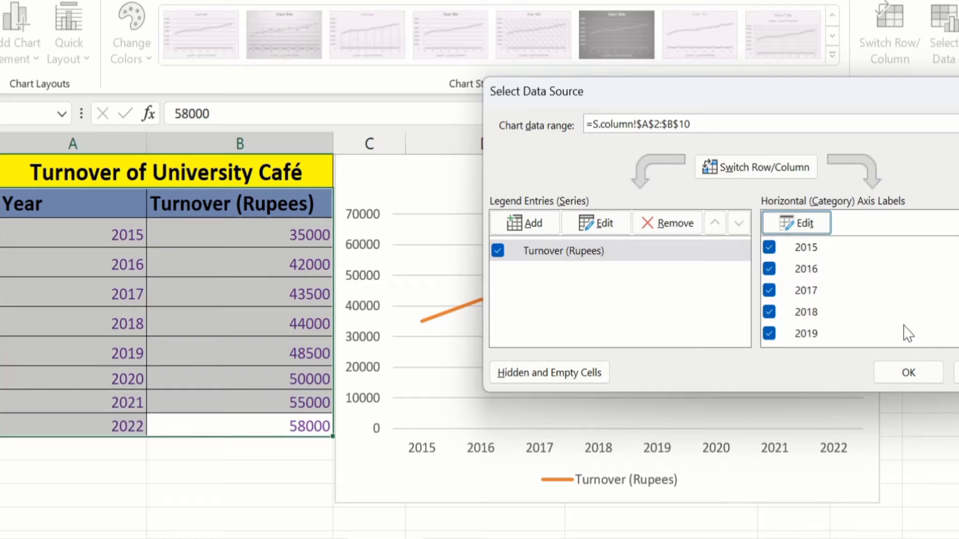
click(911, 370)
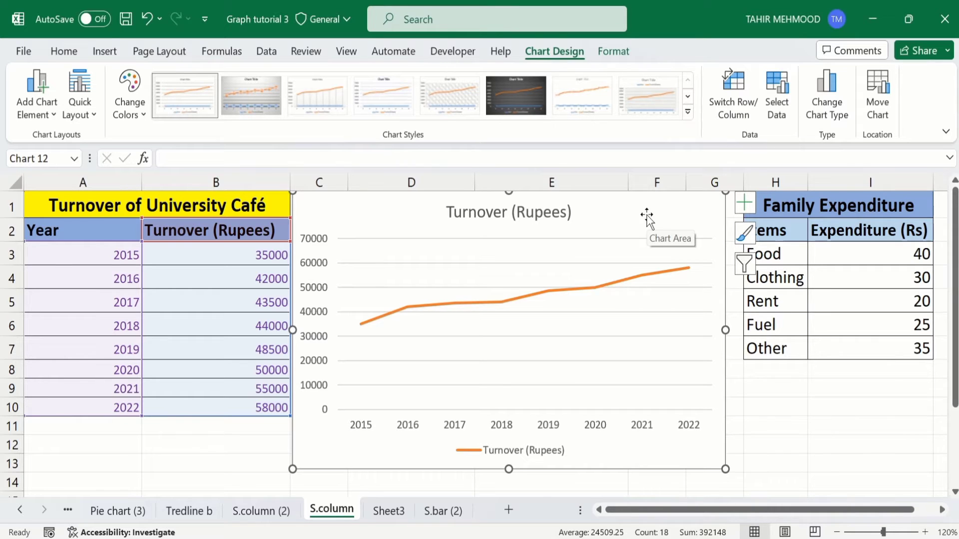
key(Delete)
- Insert a 2-D pie chart from the family expenditure data in H2:I7, and delete that chart again
drag(847, 349, 780, 232)
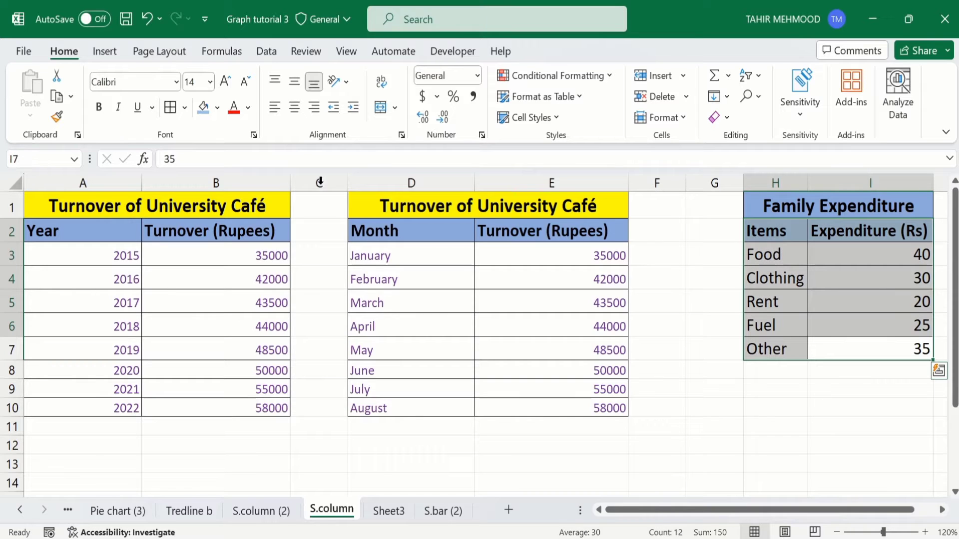
click(105, 50)
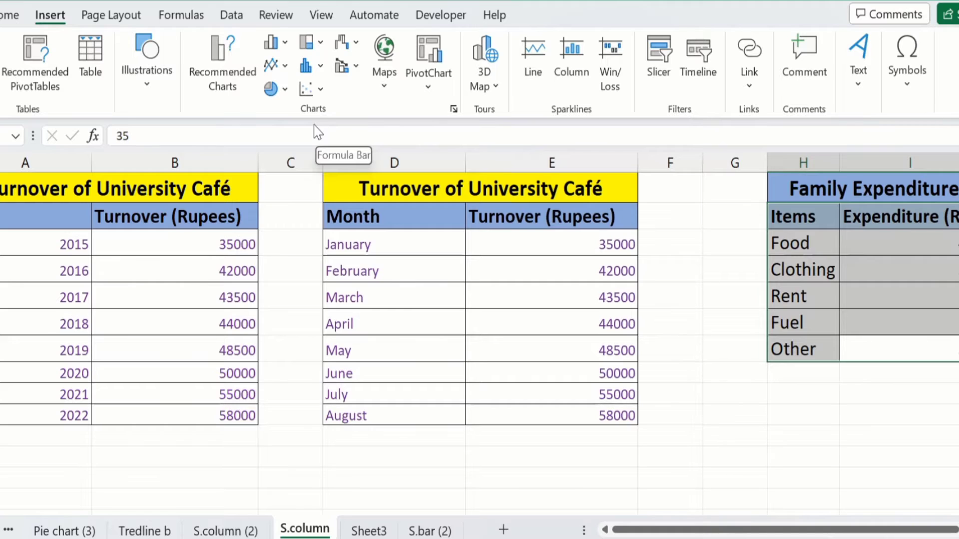
click(285, 93)
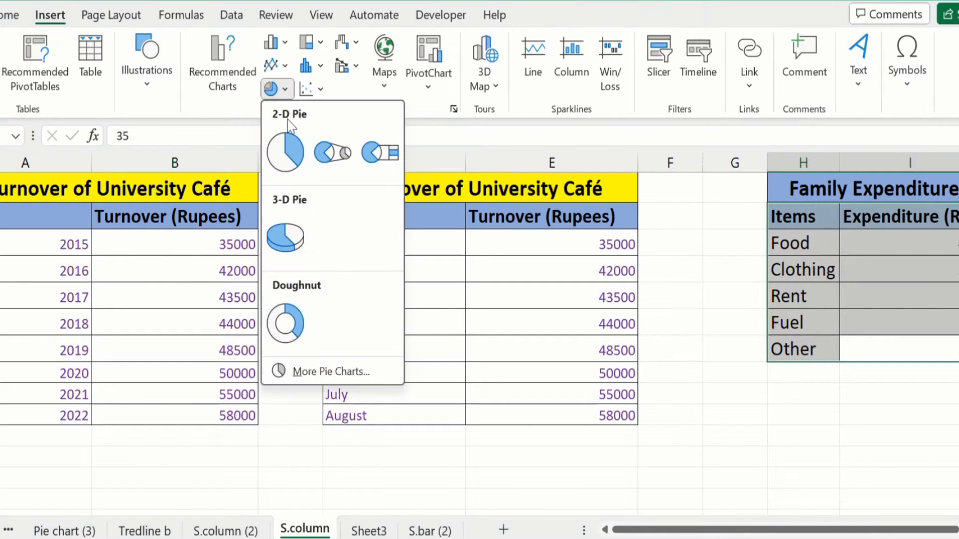
click(287, 156)
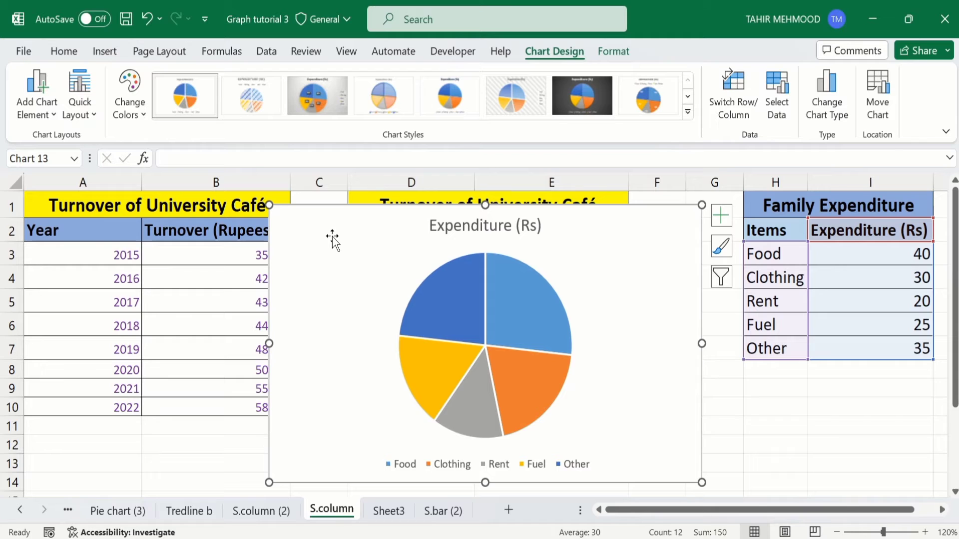
key(Delete)
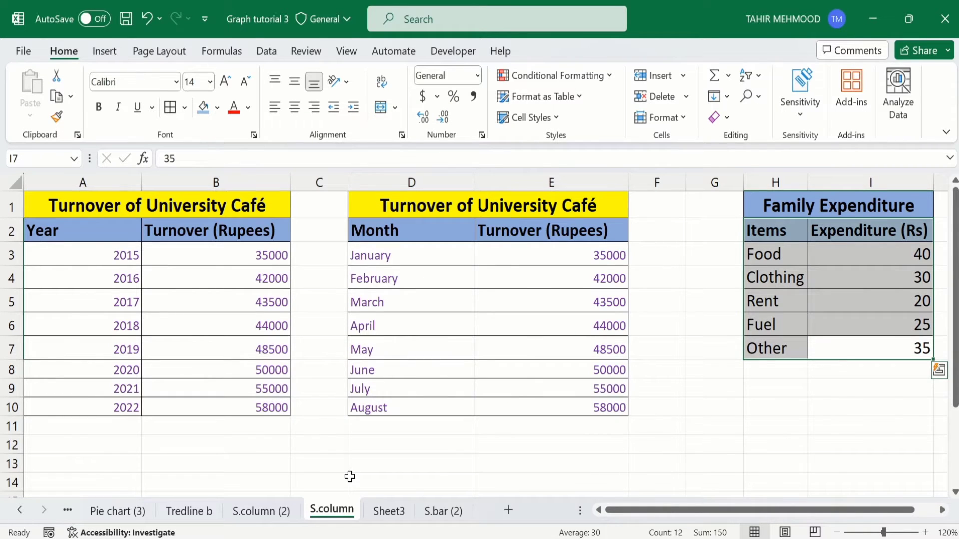
- On Sheet3, insert a 2-D clustered column chart from the cotton production data in B3:D6 and move it away from the table
click(389, 511)
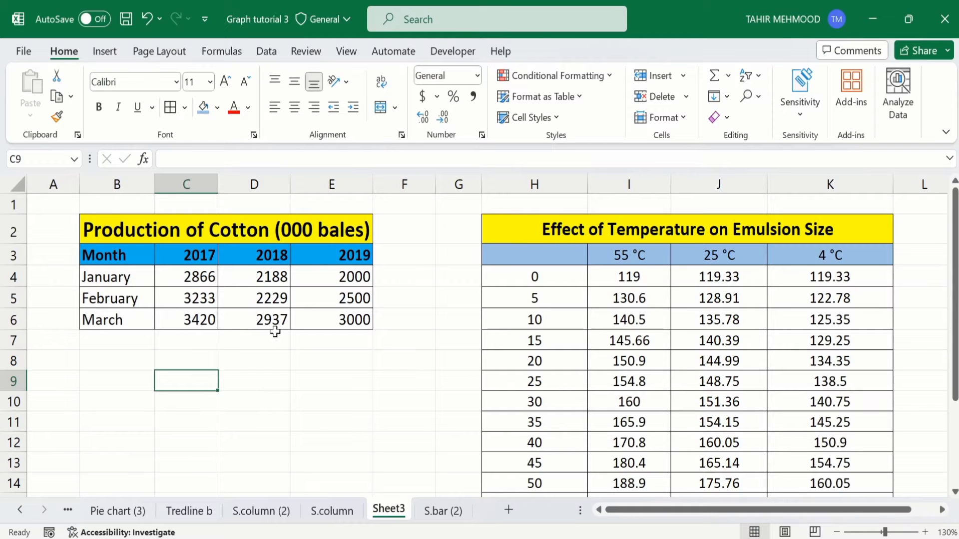
click(241, 321)
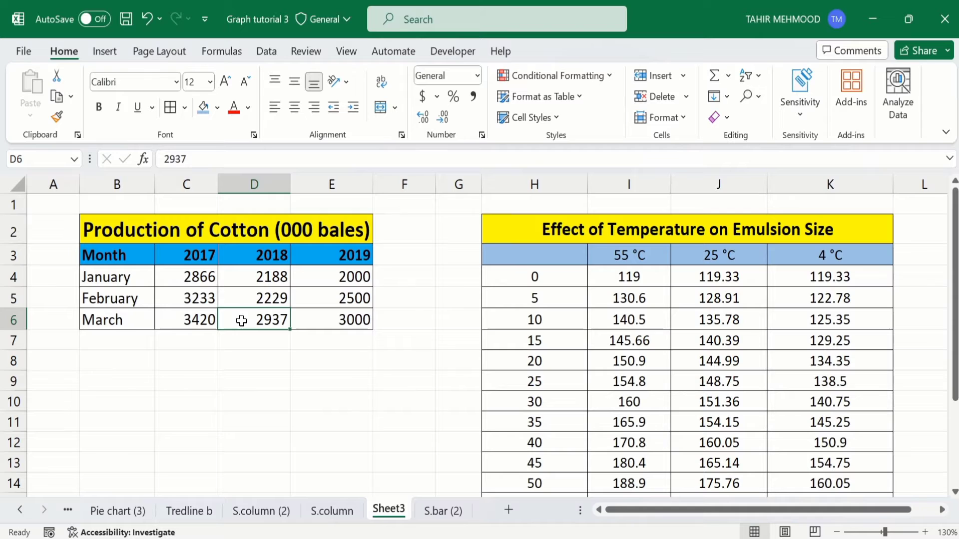
drag(241, 321, 137, 260)
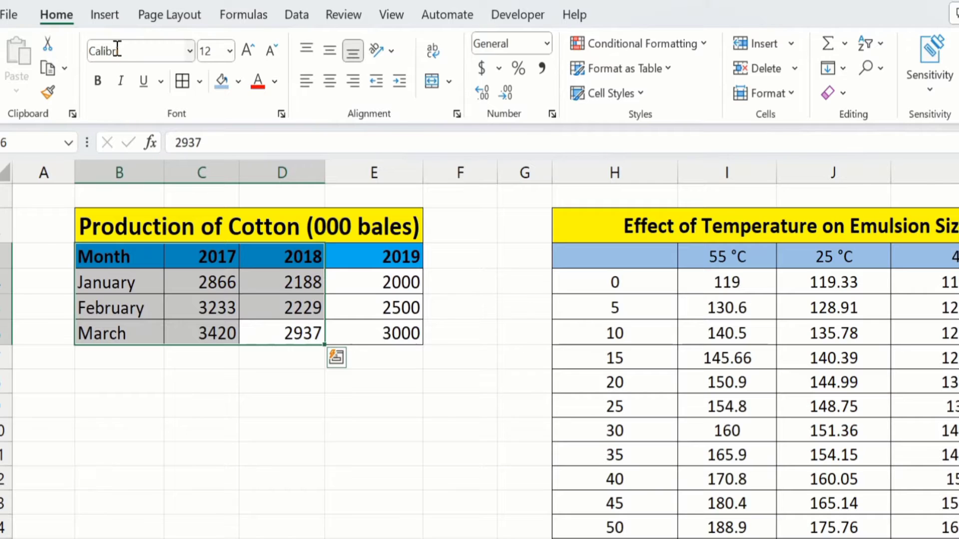
click(107, 16)
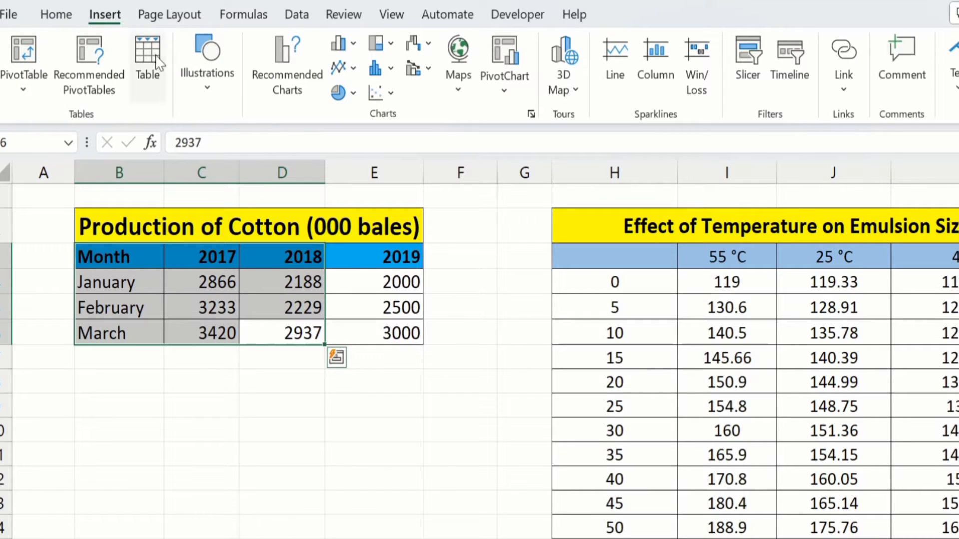
click(352, 45)
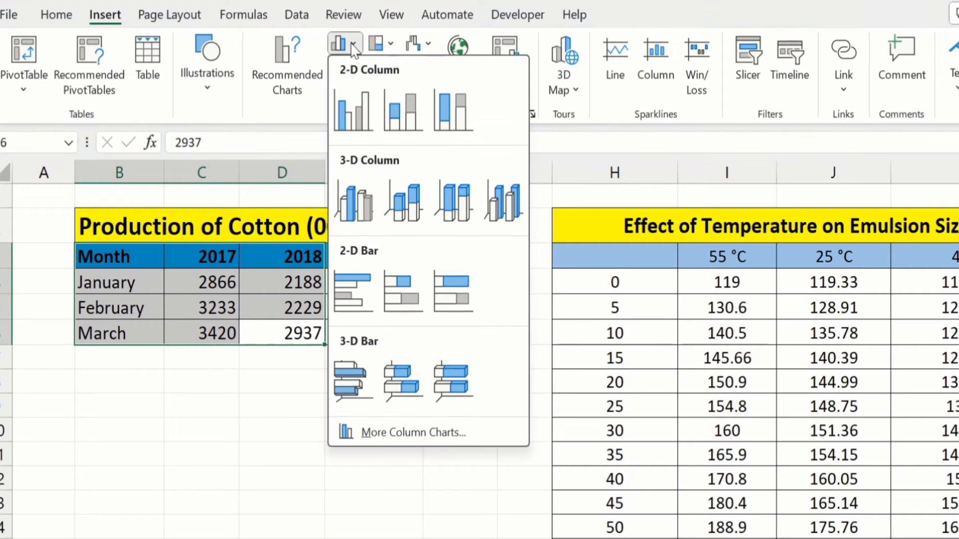
click(353, 111)
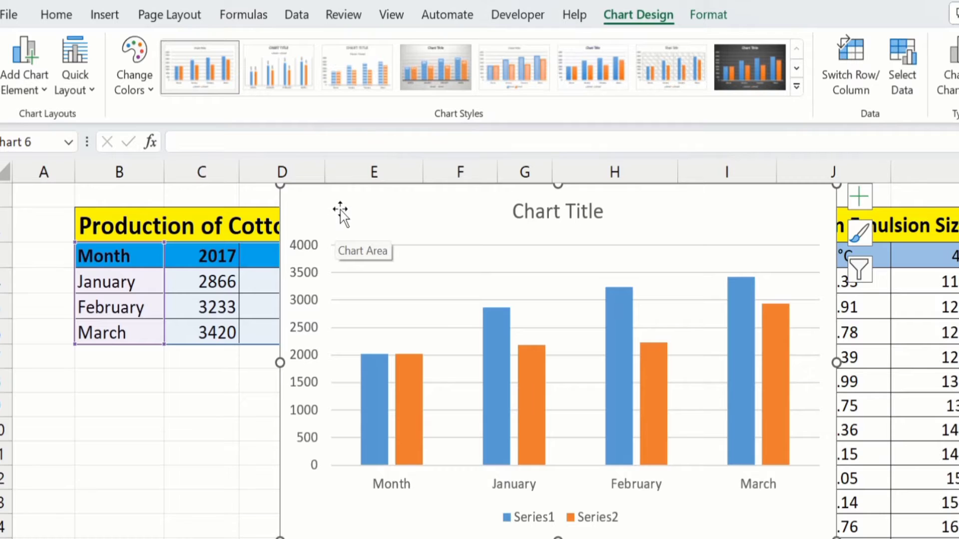
drag(341, 209, 432, 202)
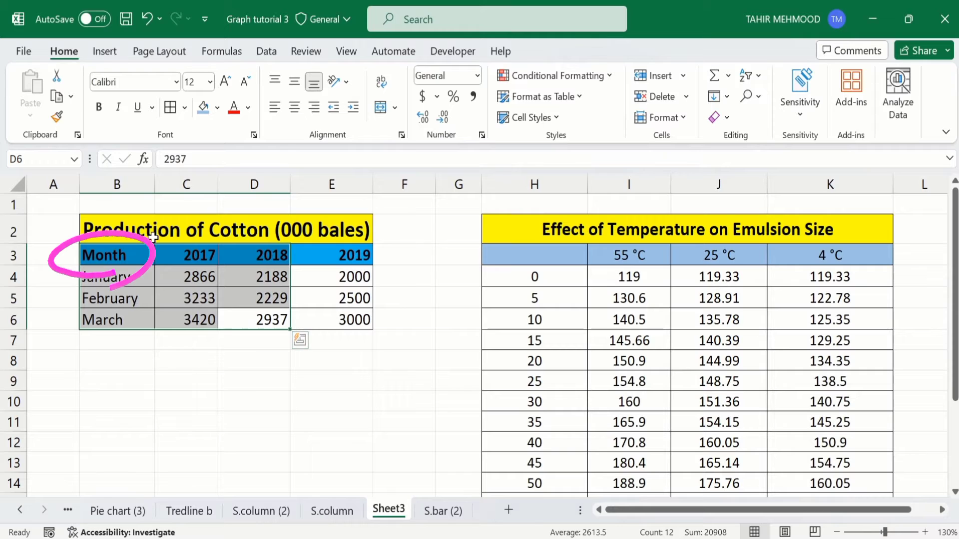
- Clear the Month heading from cell B3 of the cotton production table
click(118, 256)
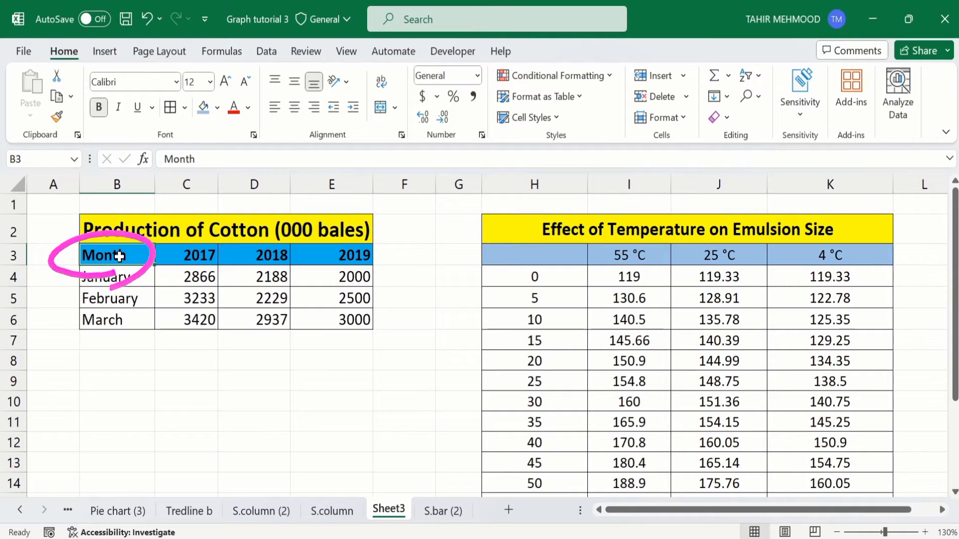
key(BackSpace)
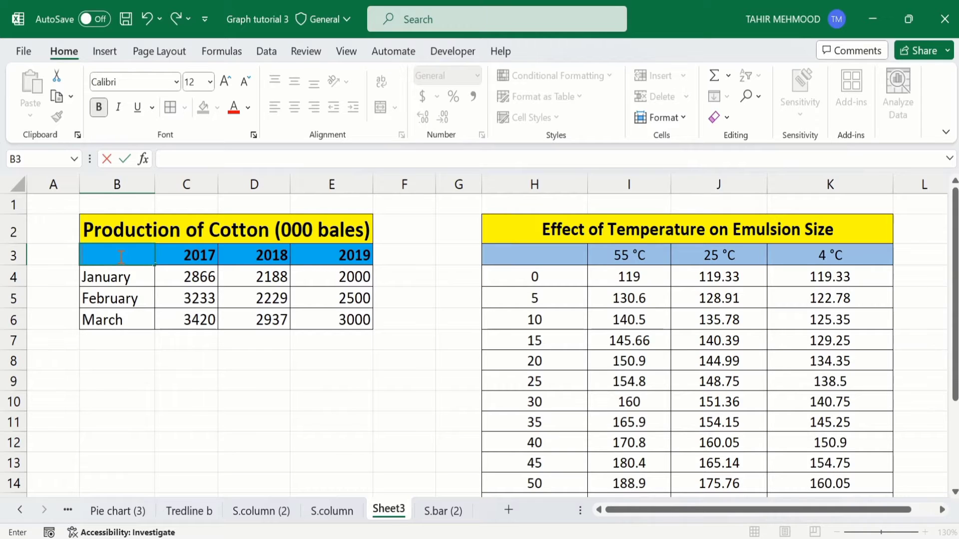
click(122, 377)
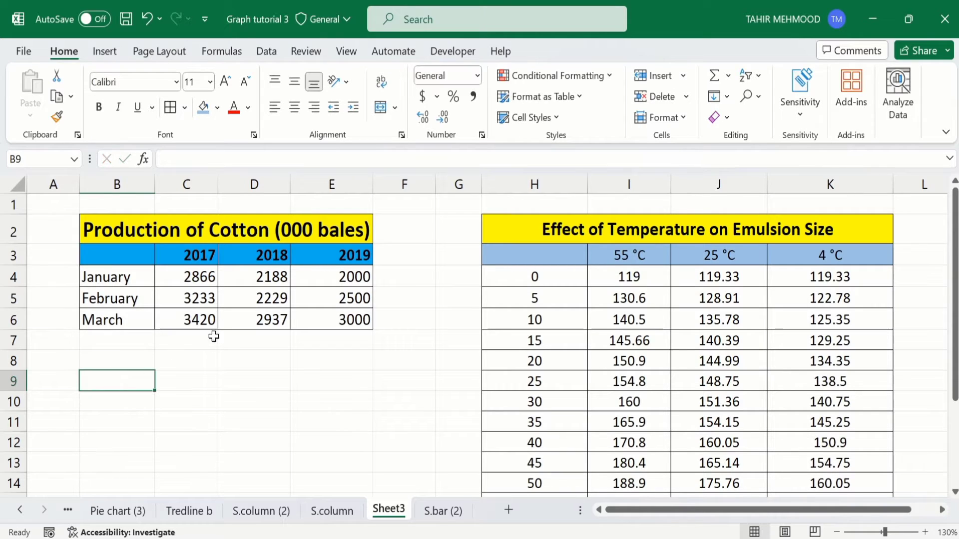
- Insert a 2-D clustered column chart from the cotton production data in B3:D6 and place it beside the table
drag(246, 324, 132, 257)
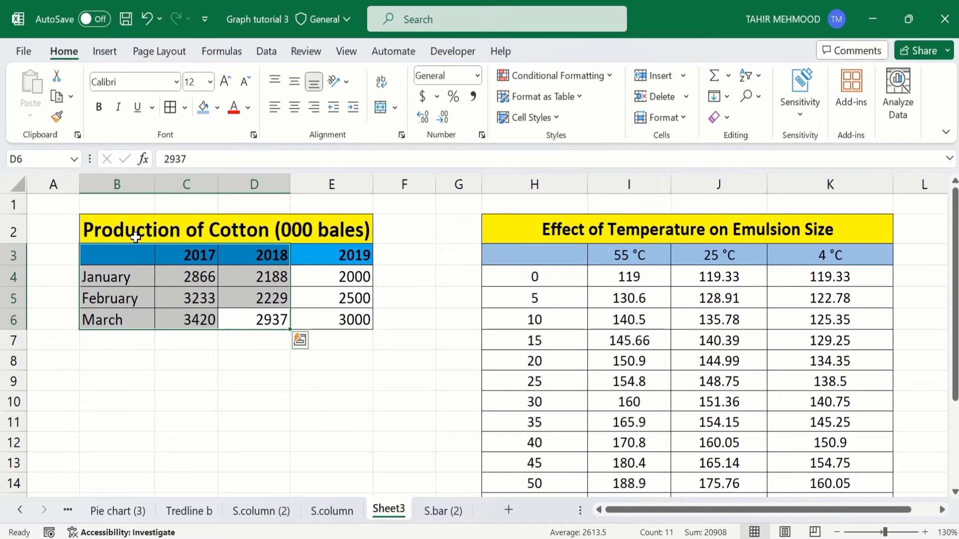
click(109, 57)
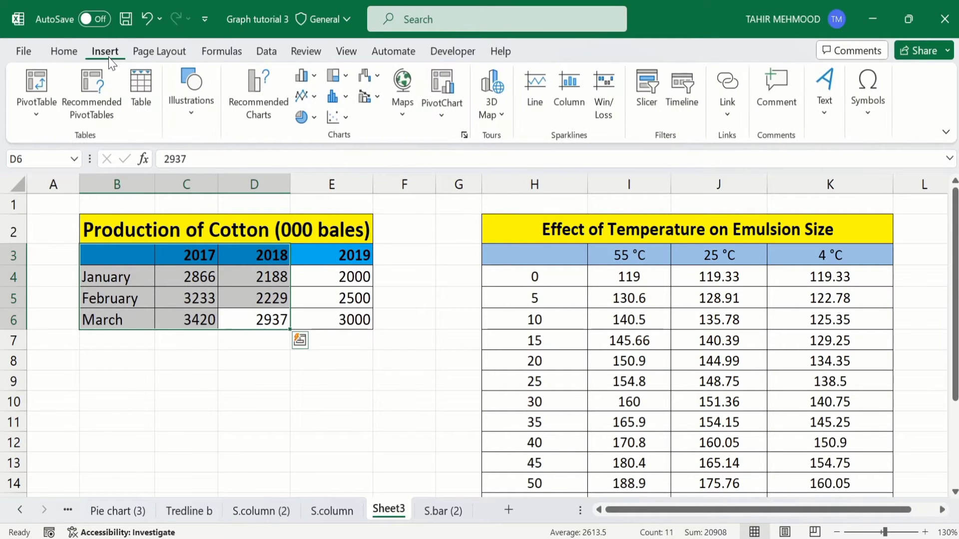
click(313, 79)
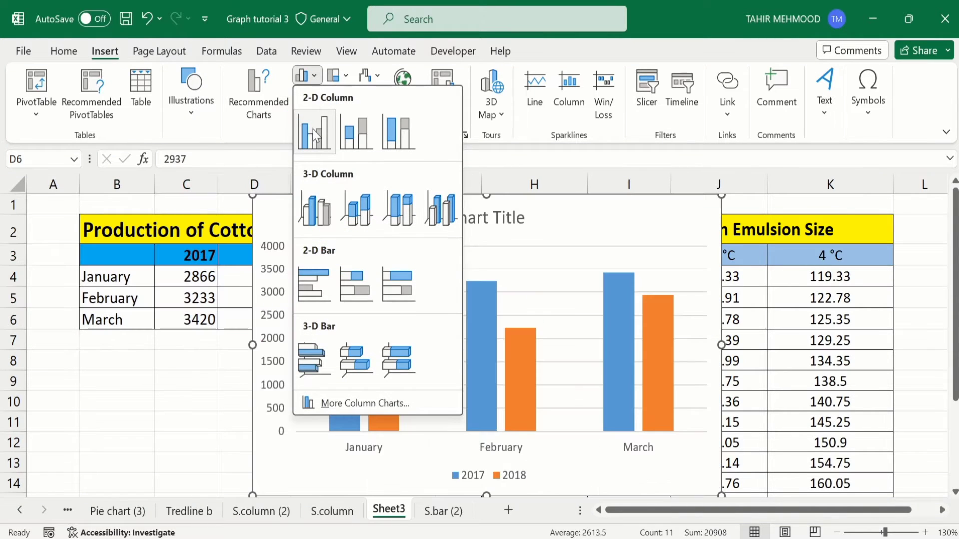
click(313, 130)
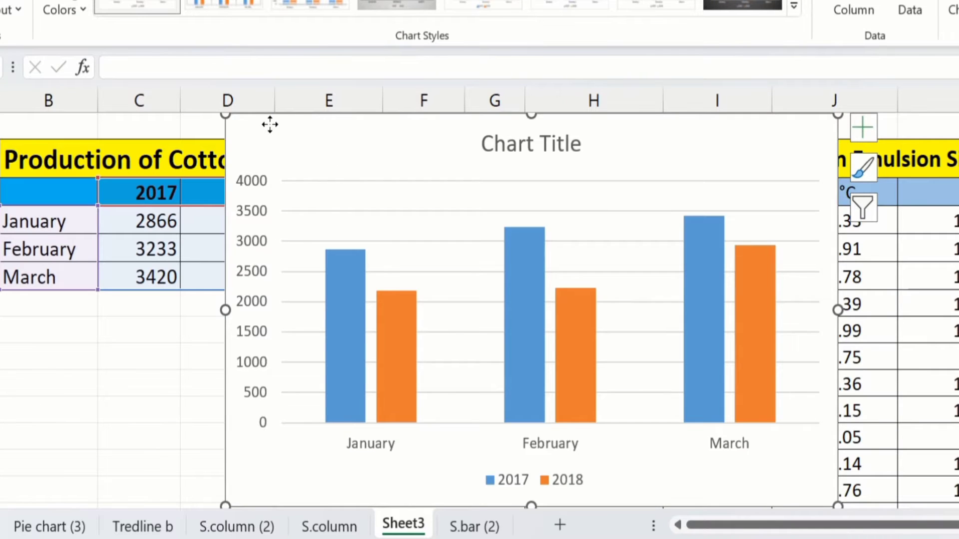
drag(275, 123, 459, 128)
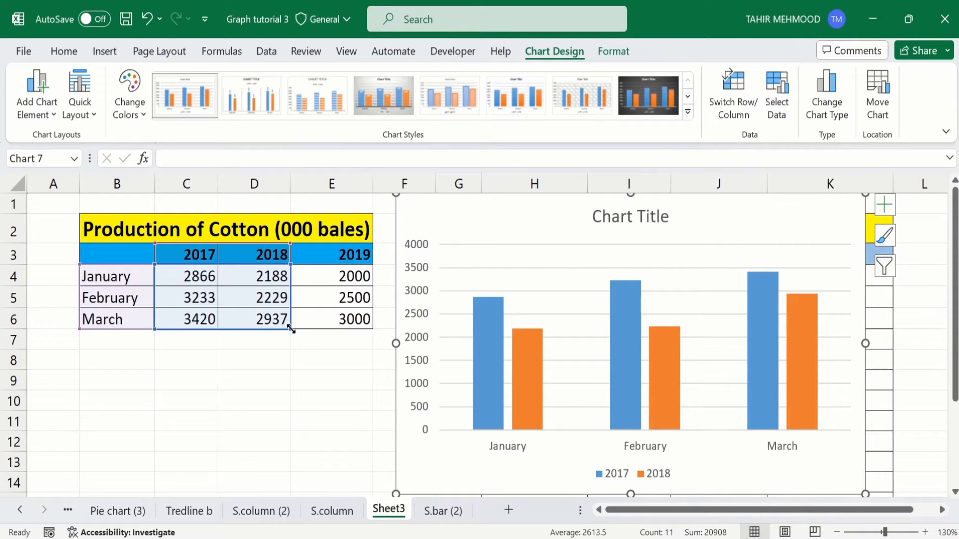
- Extend the cotton column chart's source data to include the 2019 column, and switch its rows and columns there and back
drag(291, 329, 355, 325)
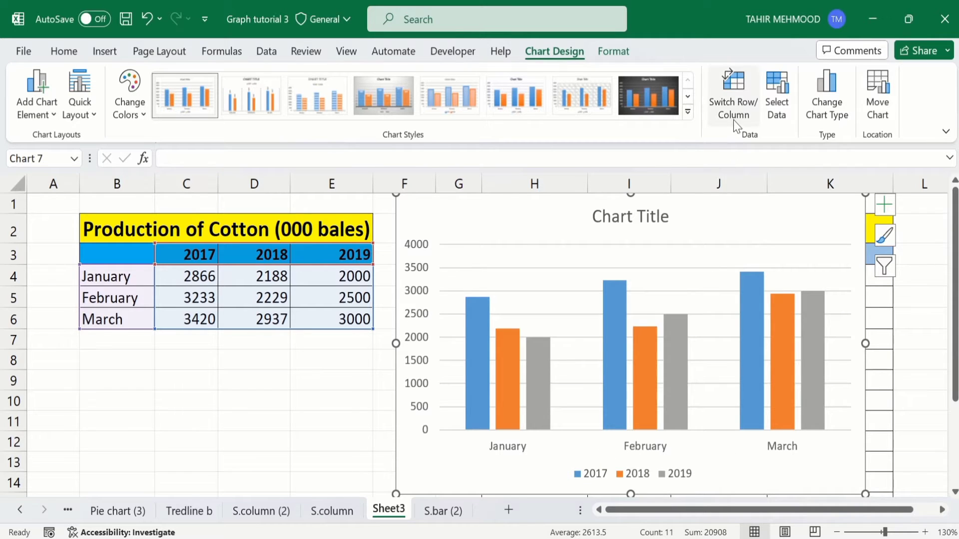
click(742, 105)
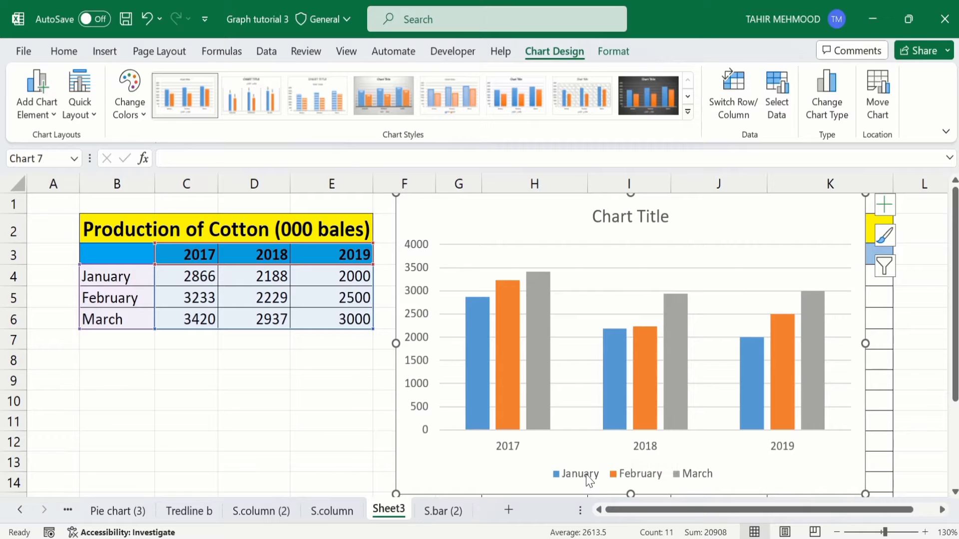
click(743, 88)
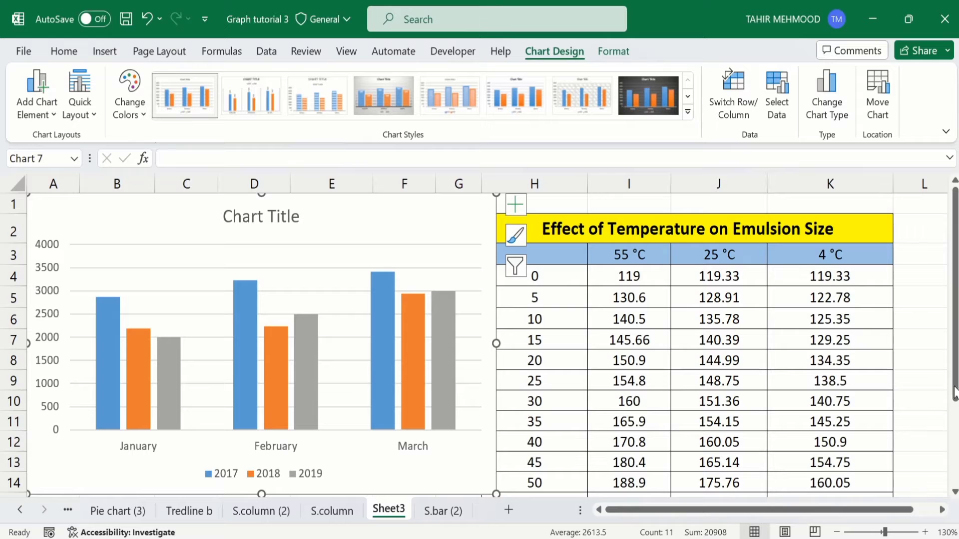
- Insert a Stacked Line with Markers chart from the emulsion size data in H3:K16 and place it beside the column chart
drag(955, 392, 955, 430)
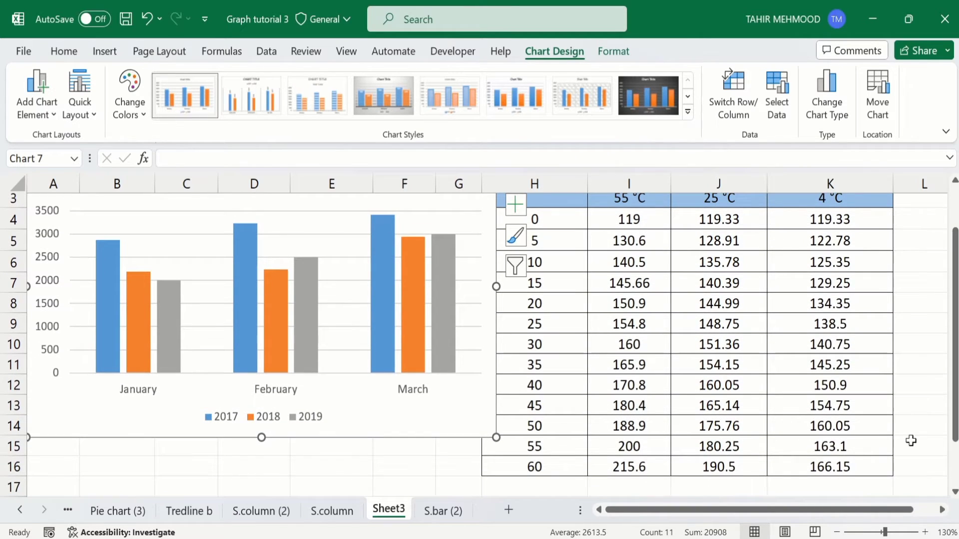
click(824, 468)
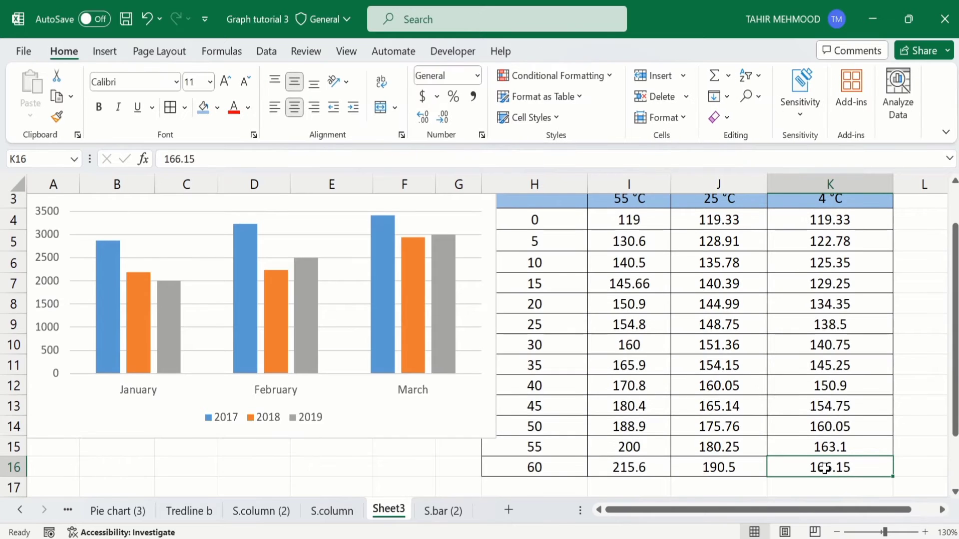
drag(824, 468, 569, 255)
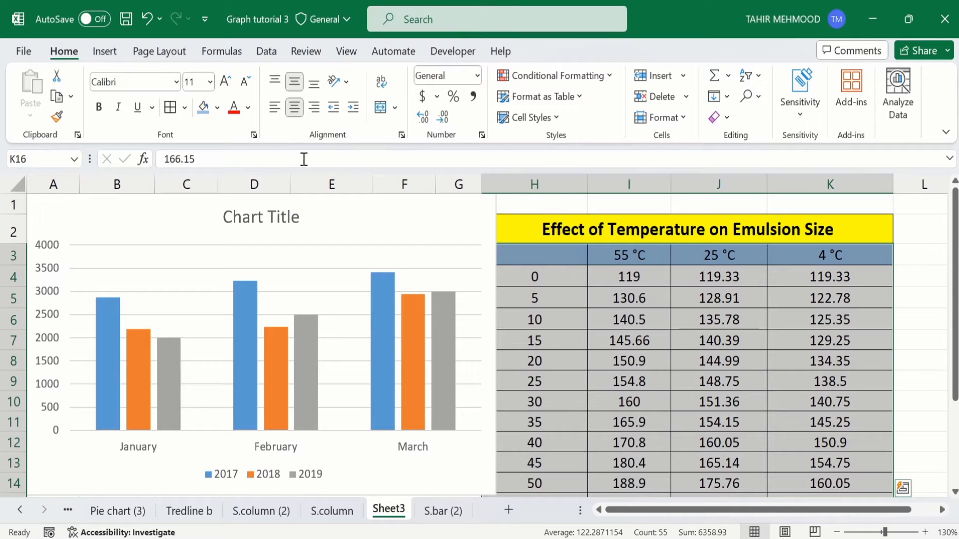
click(105, 53)
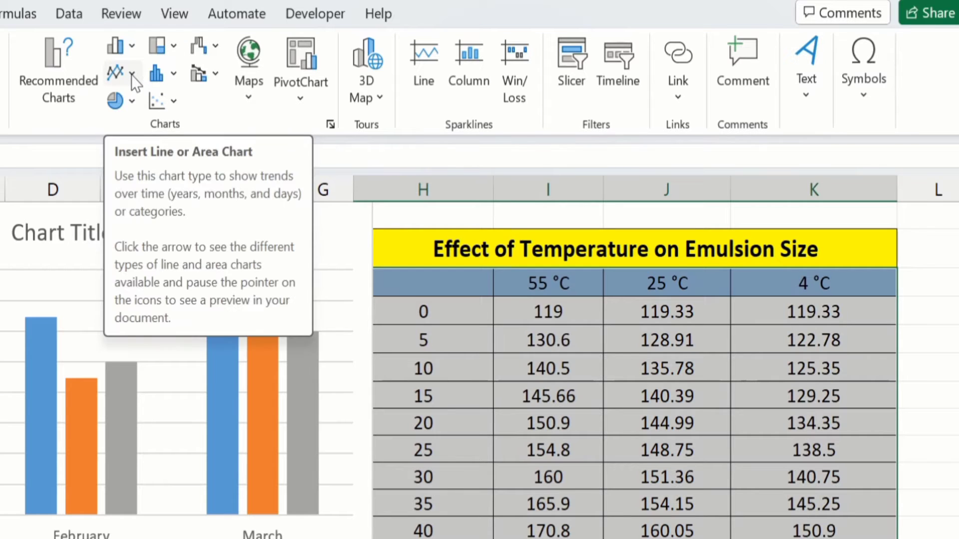
click(132, 74)
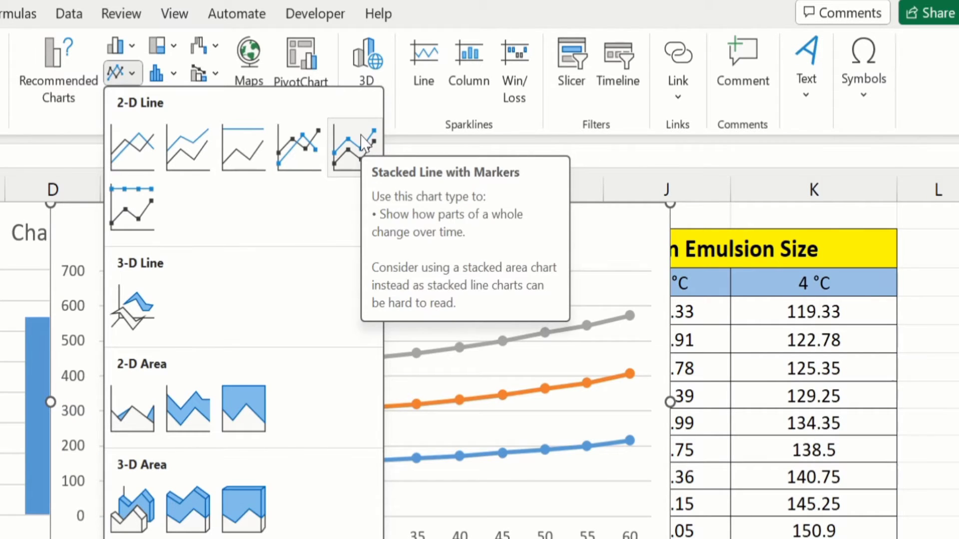
click(362, 145)
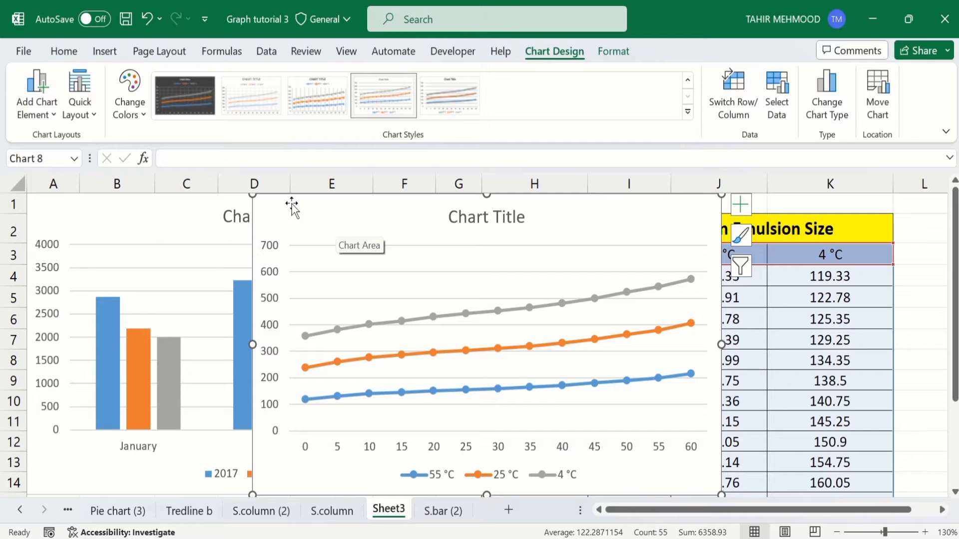
drag(291, 205, 537, 204)
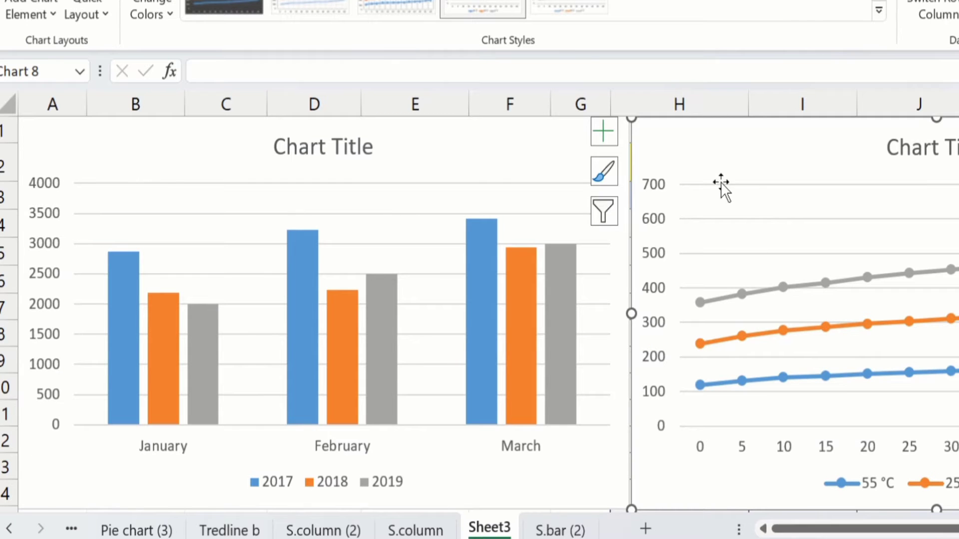
- Hide the column chart's title, show it again, and display its placement options
click(443, 135)
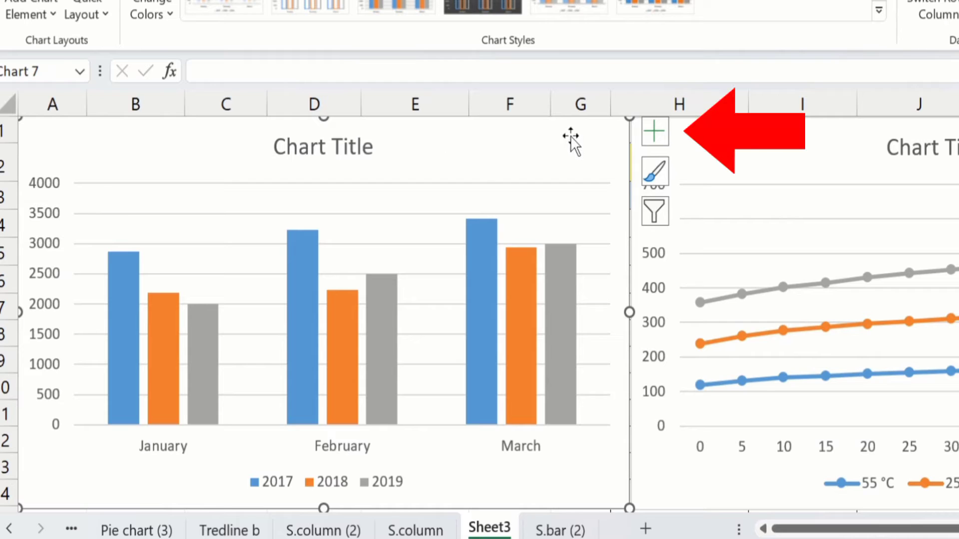
click(651, 132)
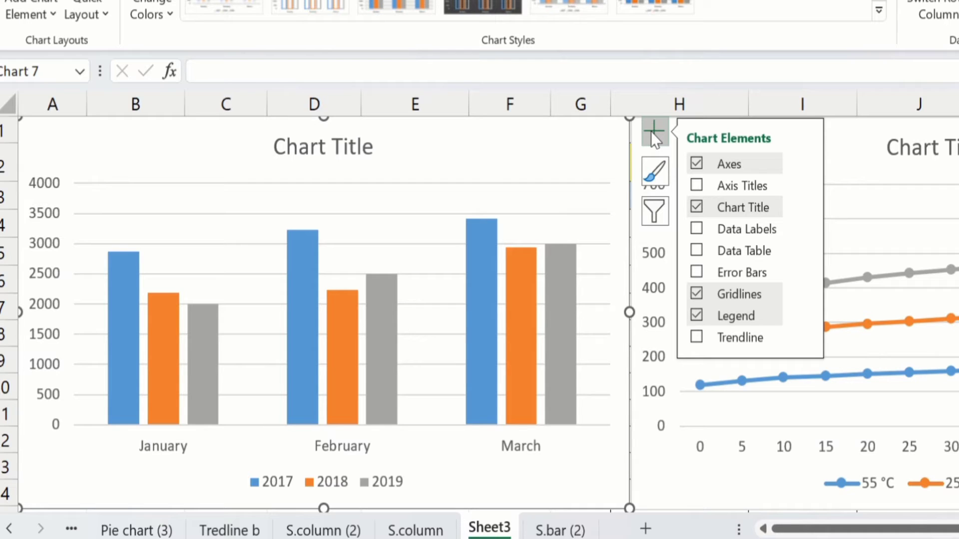
mouse_move(698, 211)
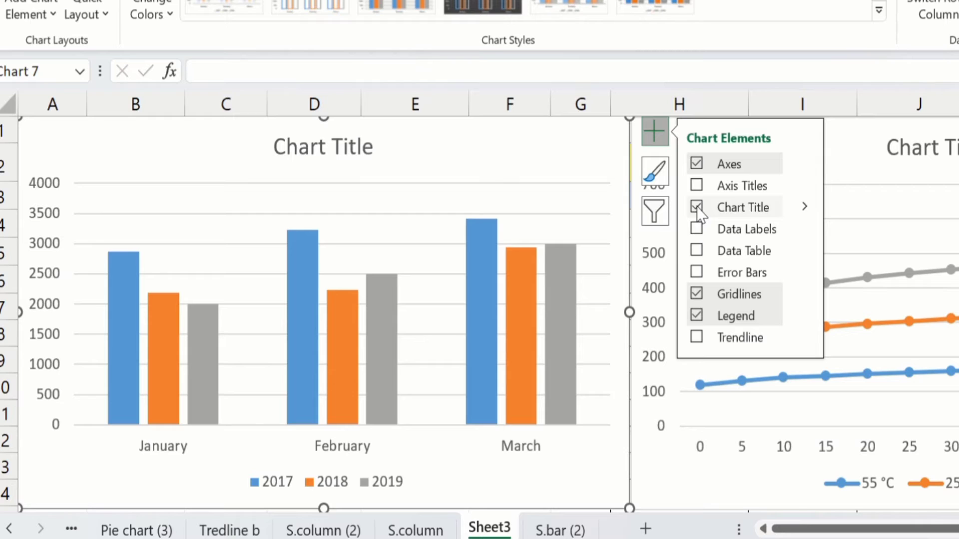
click(698, 210)
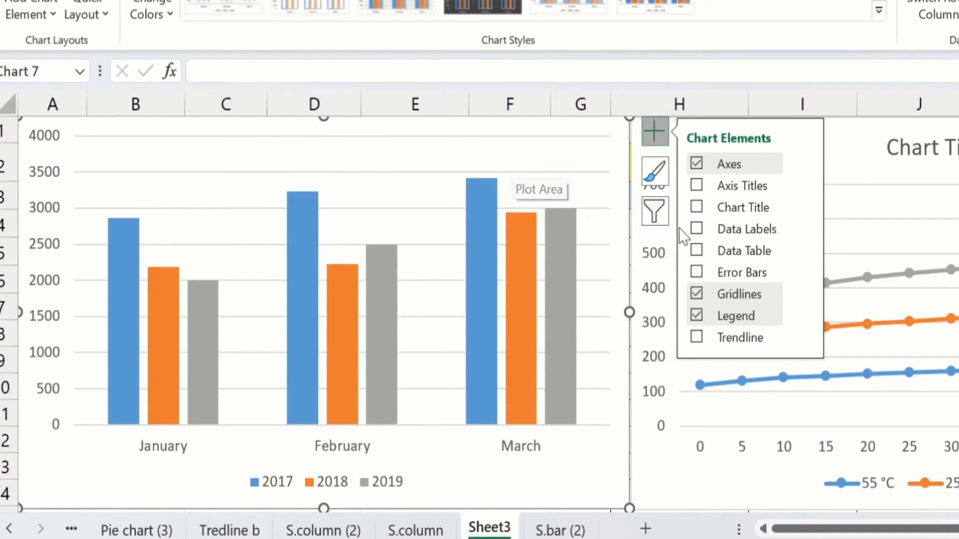
click(694, 204)
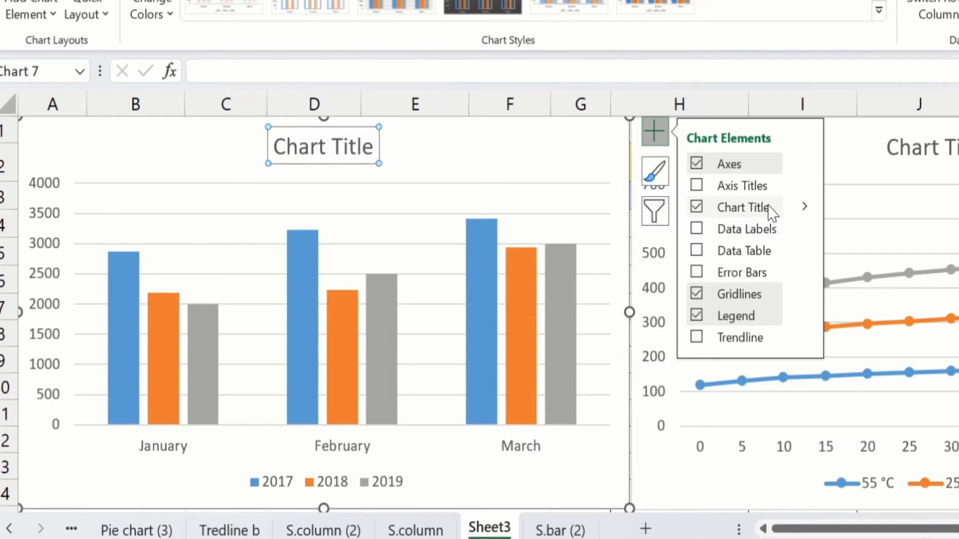
click(805, 207)
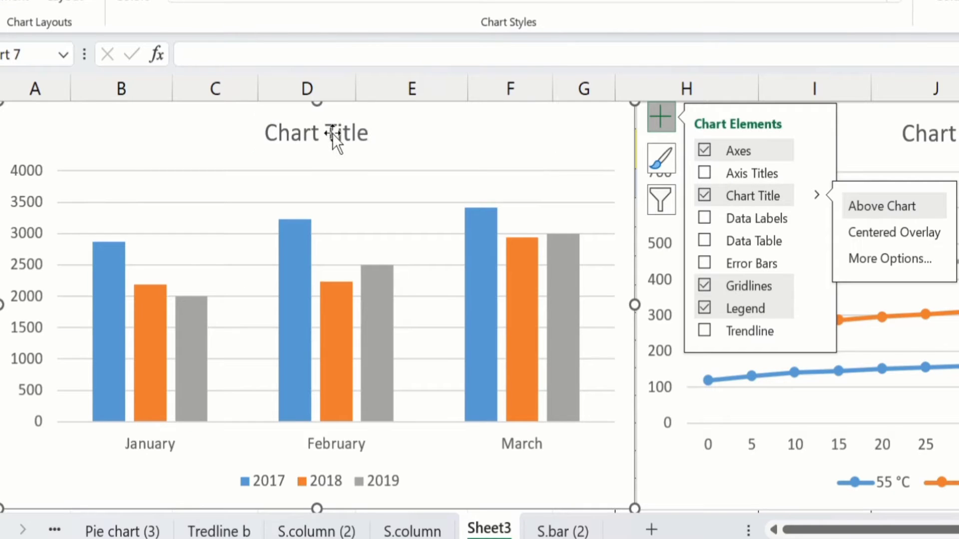
- Replace the column chart's placeholder title with "Cotton Production"
click(331, 131)
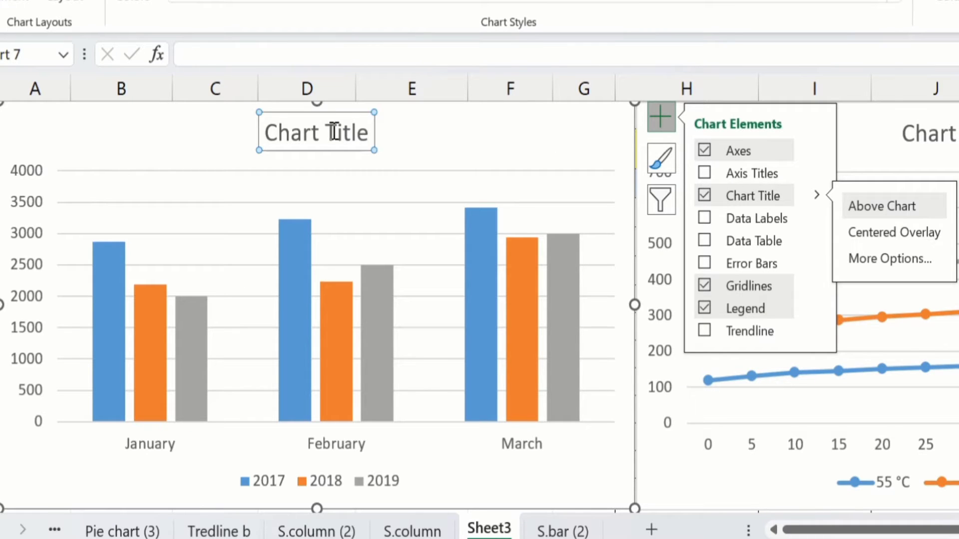
click(368, 133)
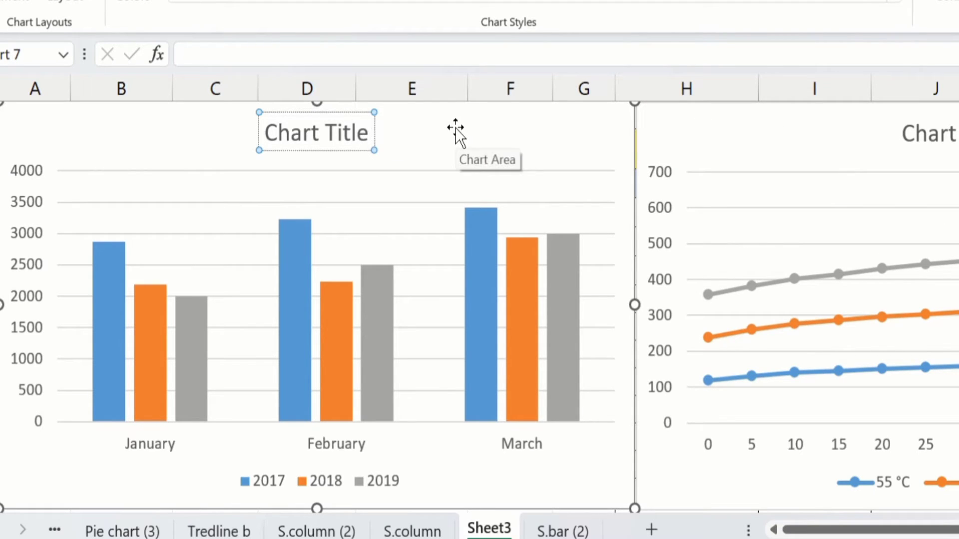
key(BackSpace)
key(BackSpace)
key(BackSpace)
key(BackSpace)
key(BackSpace)
key(BackSpace)
key(BackSpace)
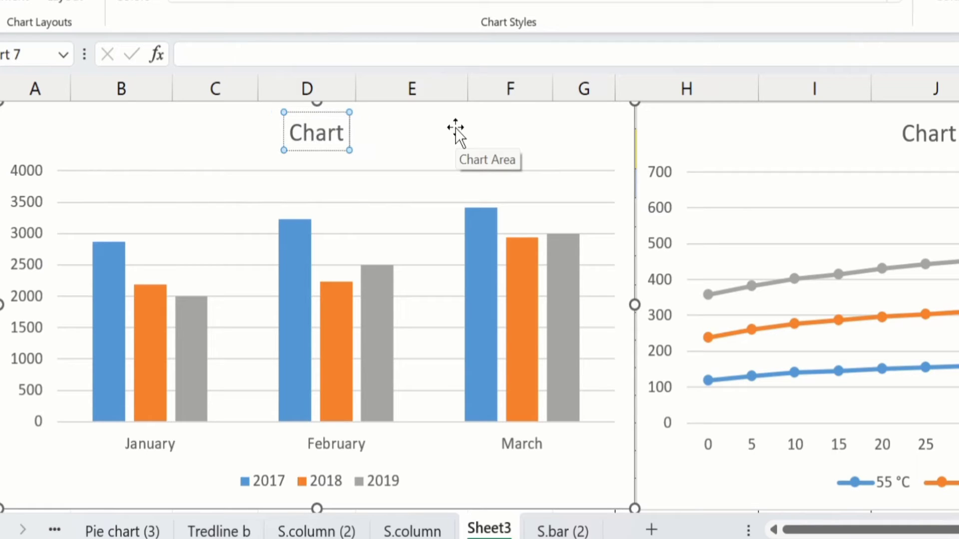
key(BackSpace)
key(BackSpace)
key(BackSpace)
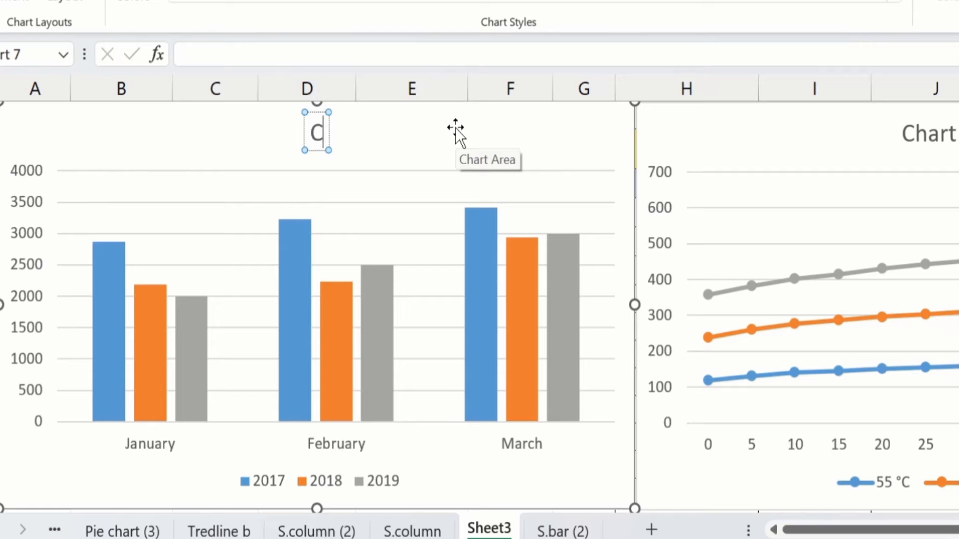
key(BackSpace)
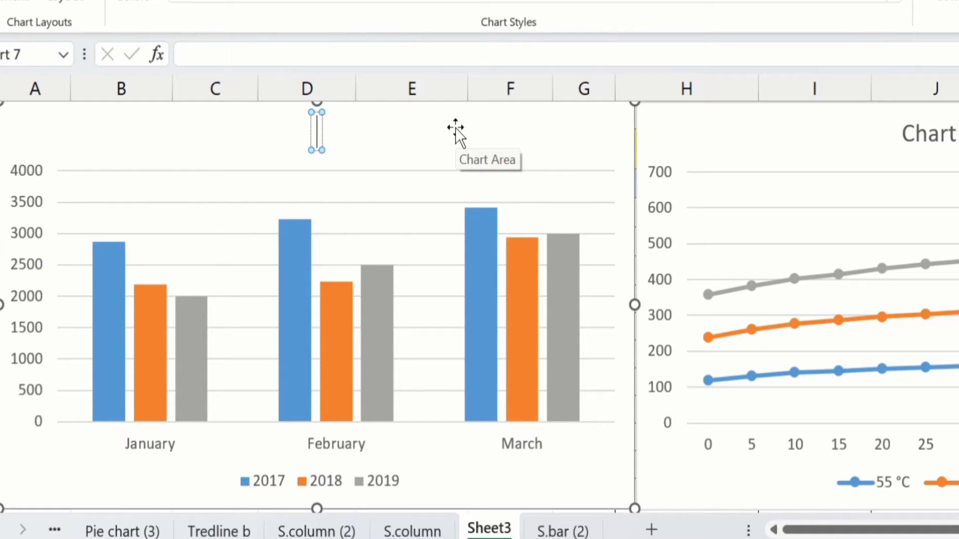
text(Co)
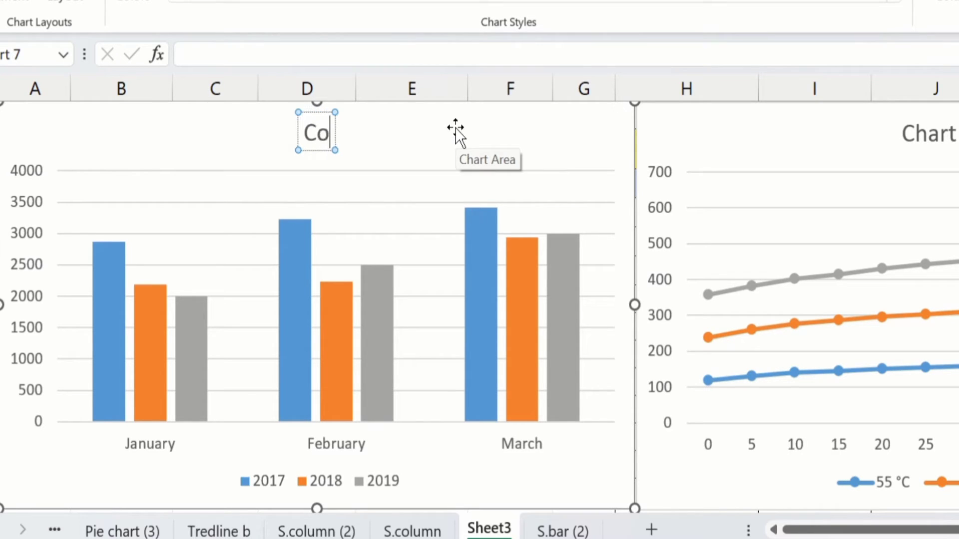
text(tton)
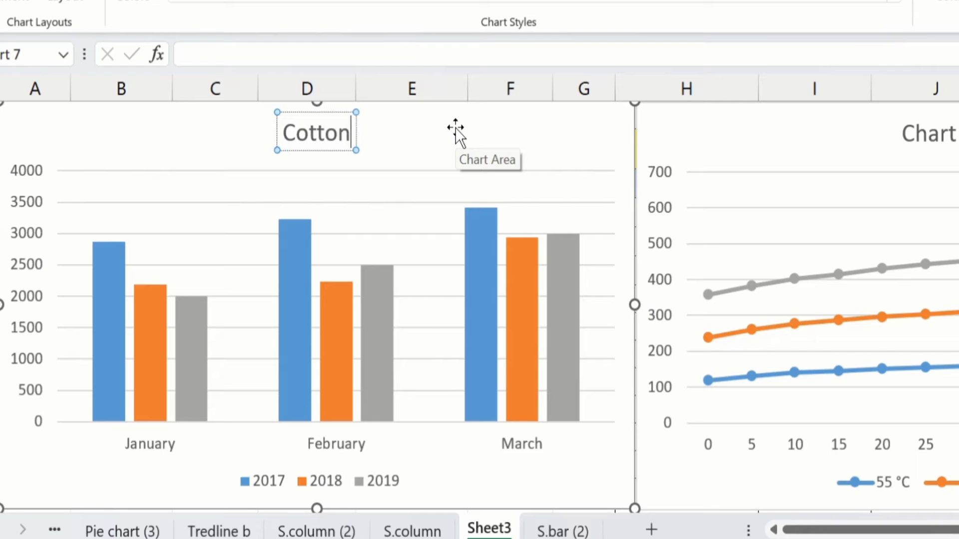
text( P)
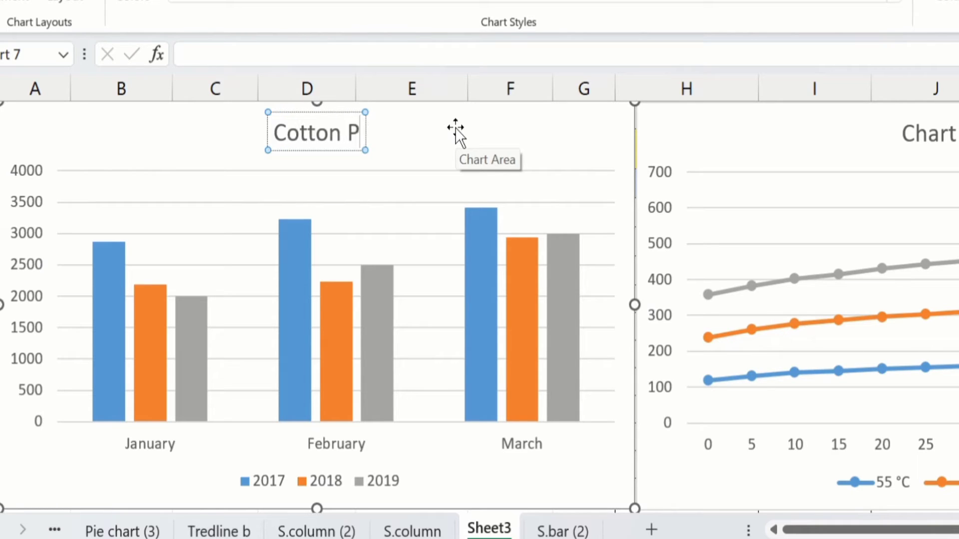
text(rod)
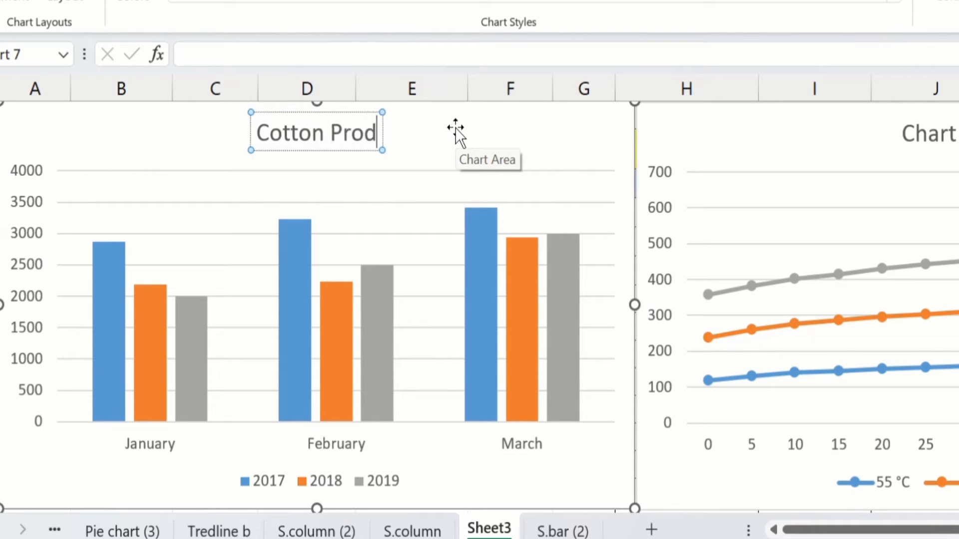
text(uction)
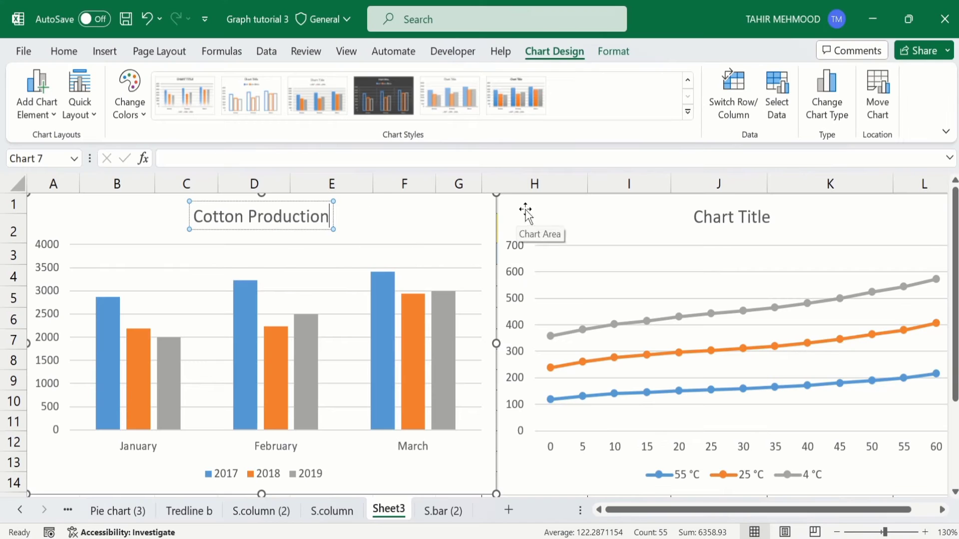
- Delete the stacked line chart covering the emulsion size table
click(674, 124)
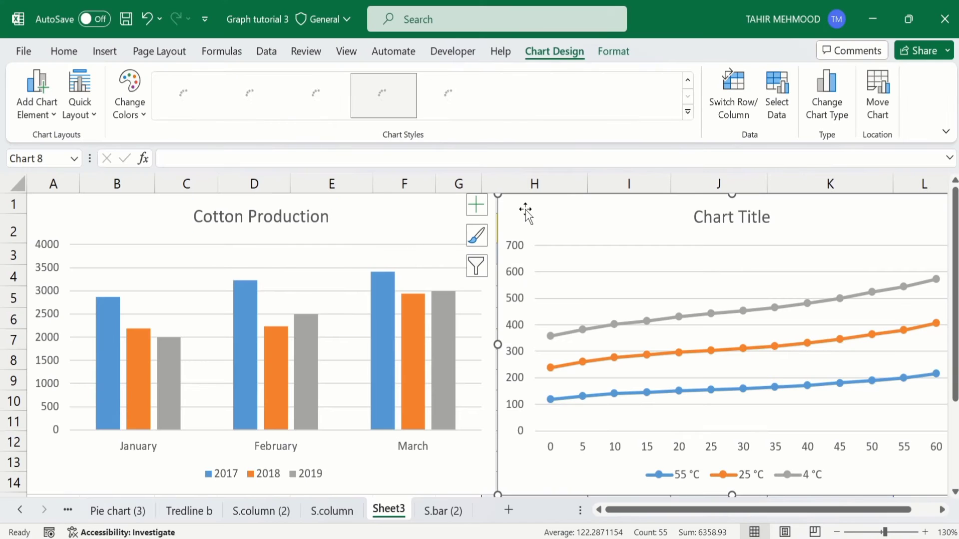
key(Delete)
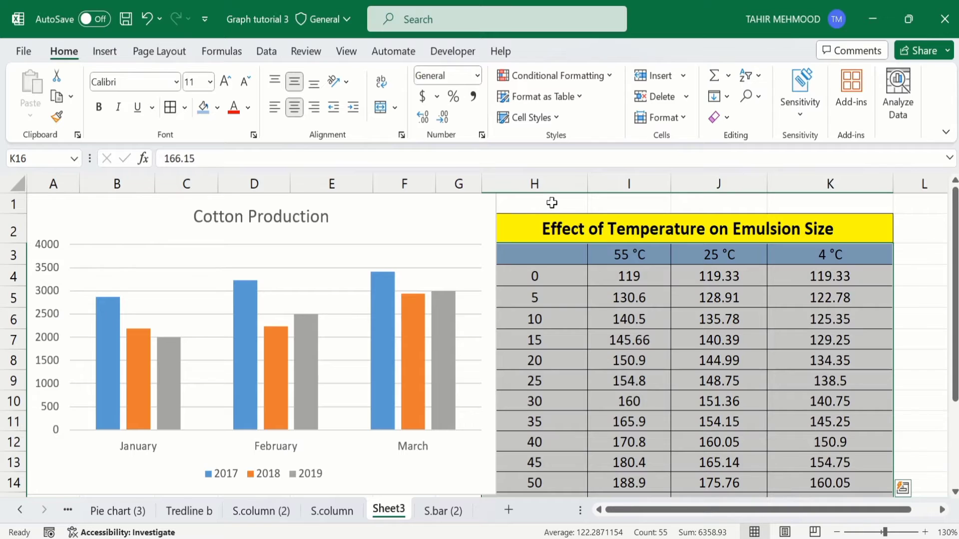
click(551, 202)
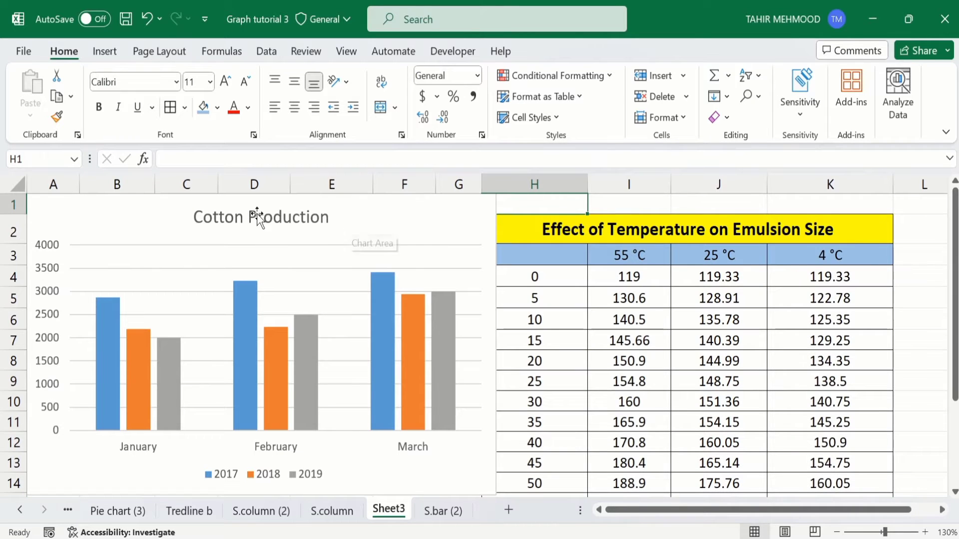
- Format the Cotton Production chart title as bold black text at font size 12
click(239, 218)
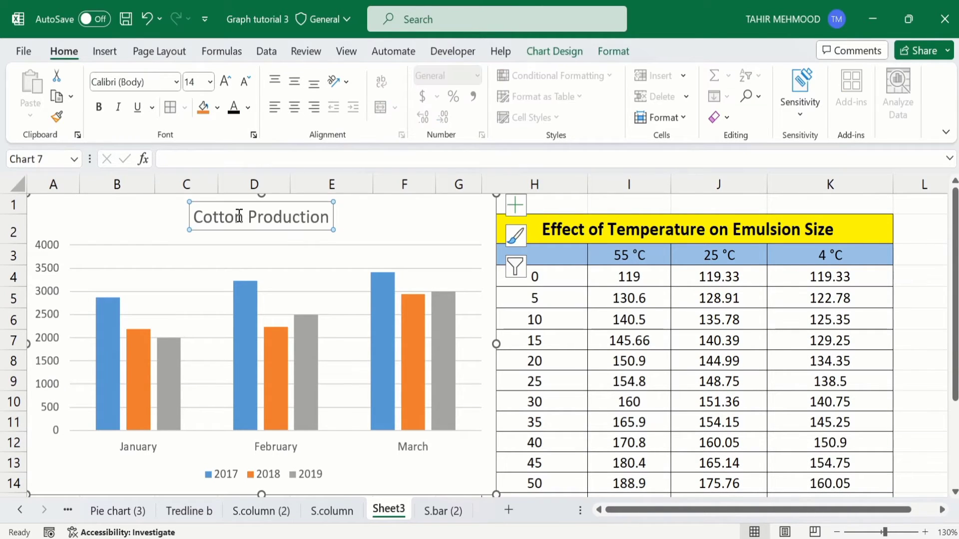
click(98, 108)
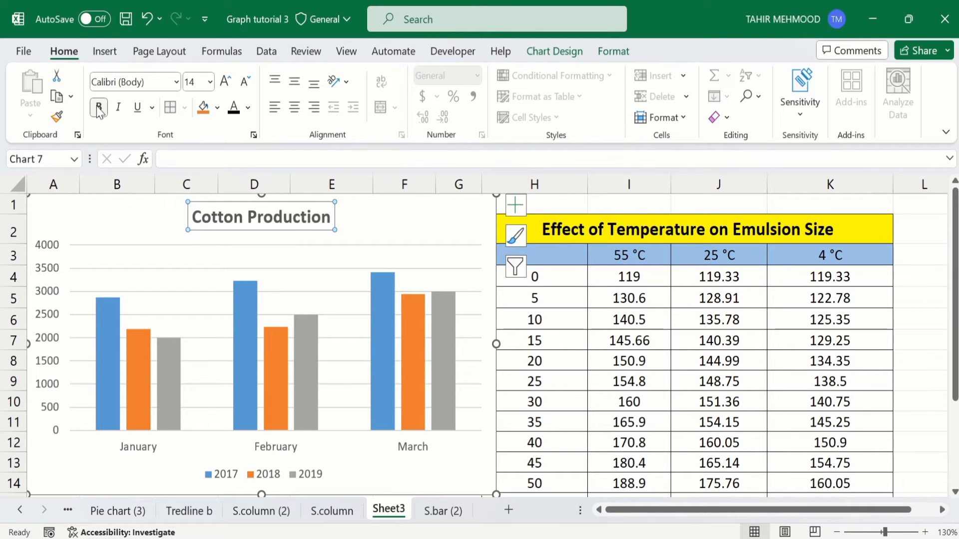
click(232, 111)
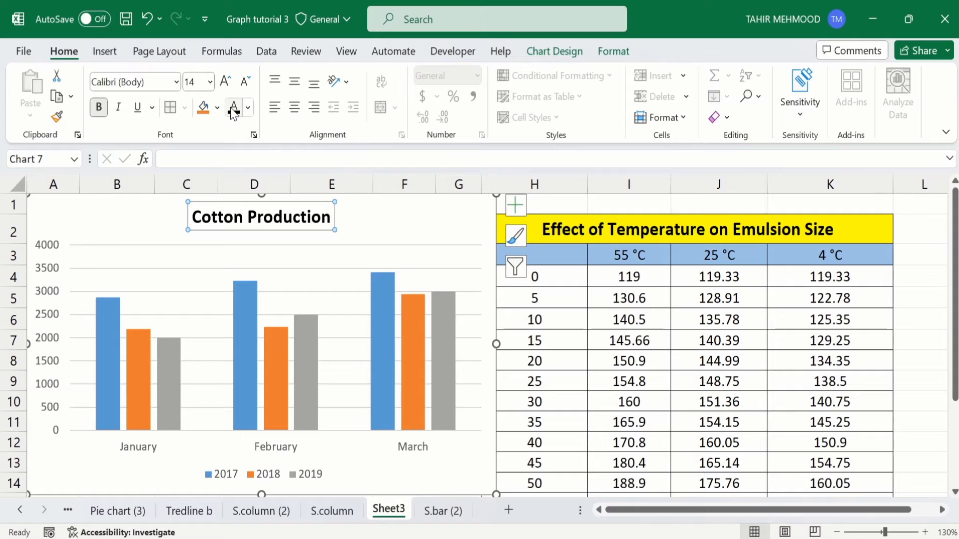
click(210, 82)
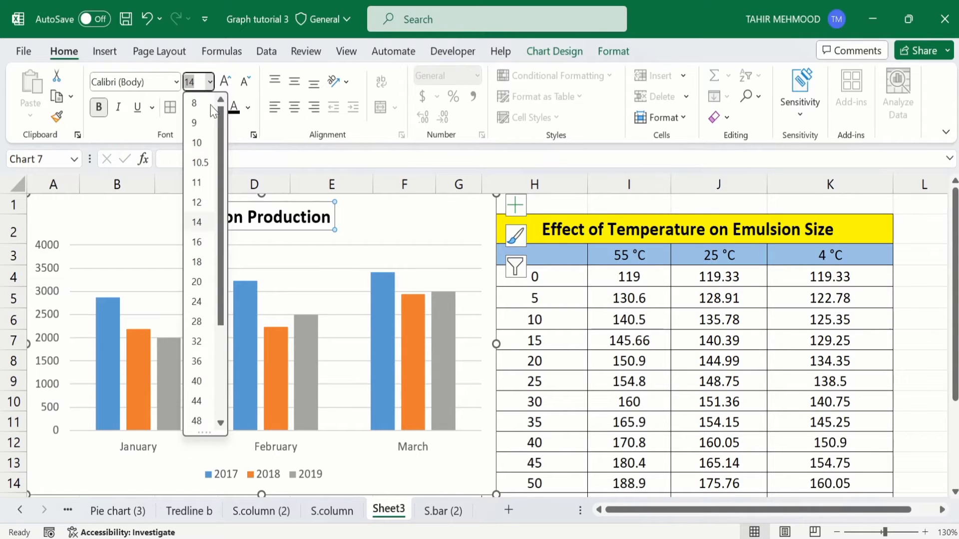
click(197, 202)
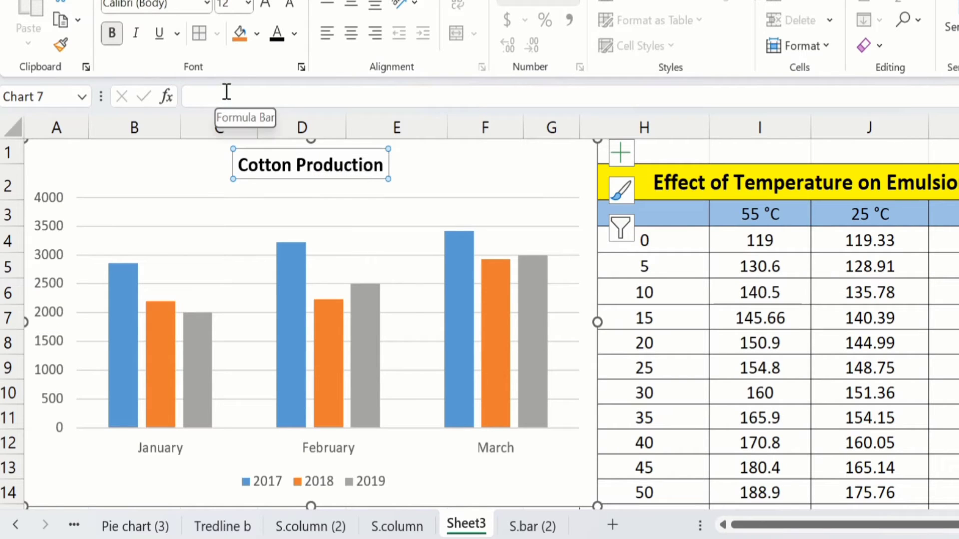
- Change the column chart's title to "Cotton Production in Pakistan"
click(227, 92)
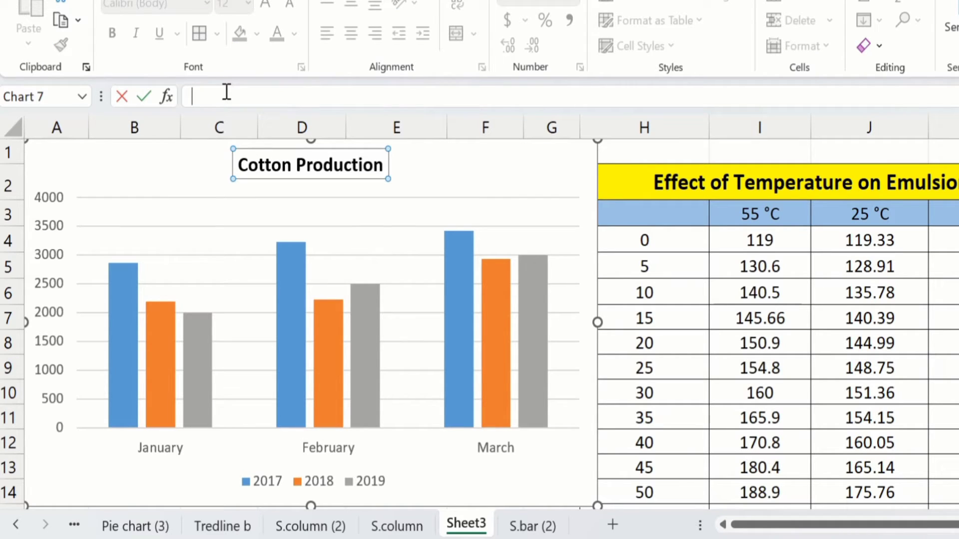
text(Cotton Production in )
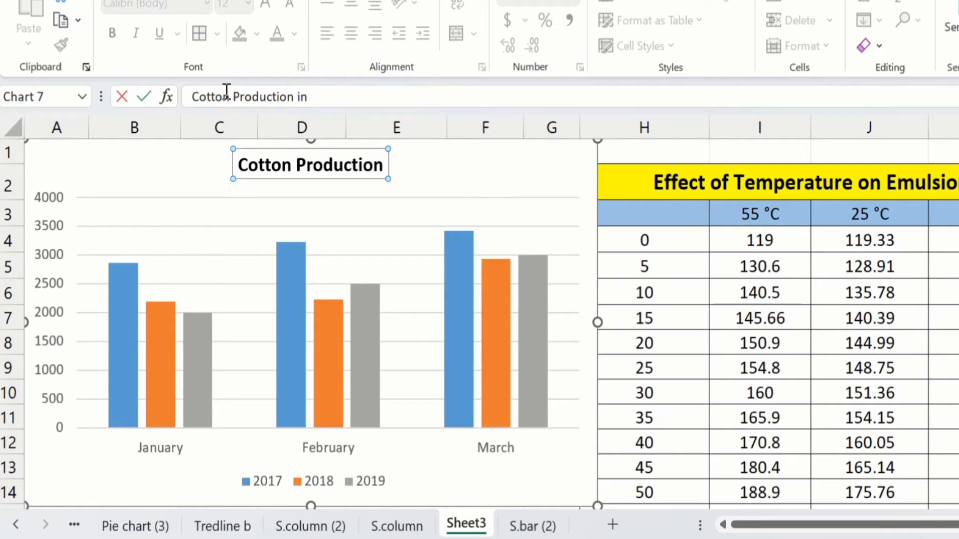
text(Pakista)
text(n)
key(Return)
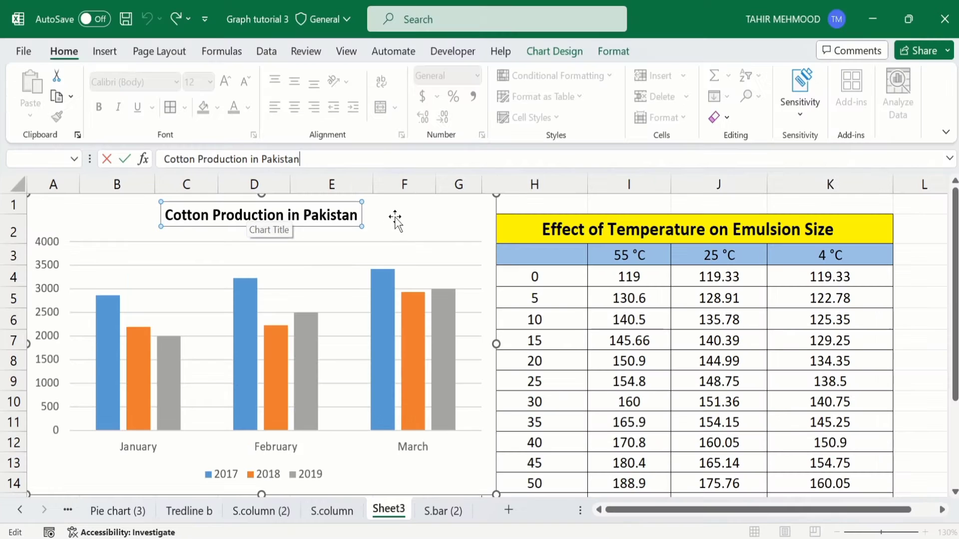
key(Return)
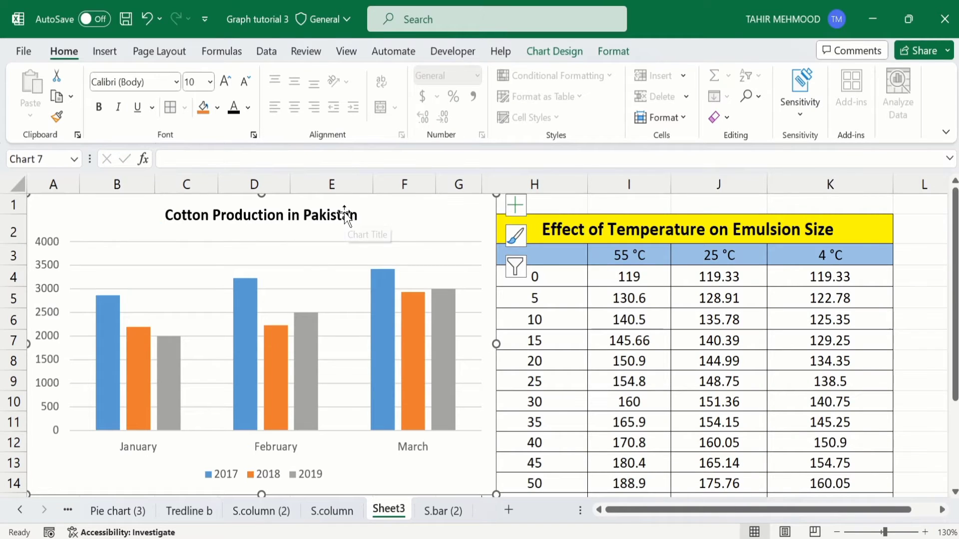
- Remove the title from the cotton production column chart
click(344, 213)
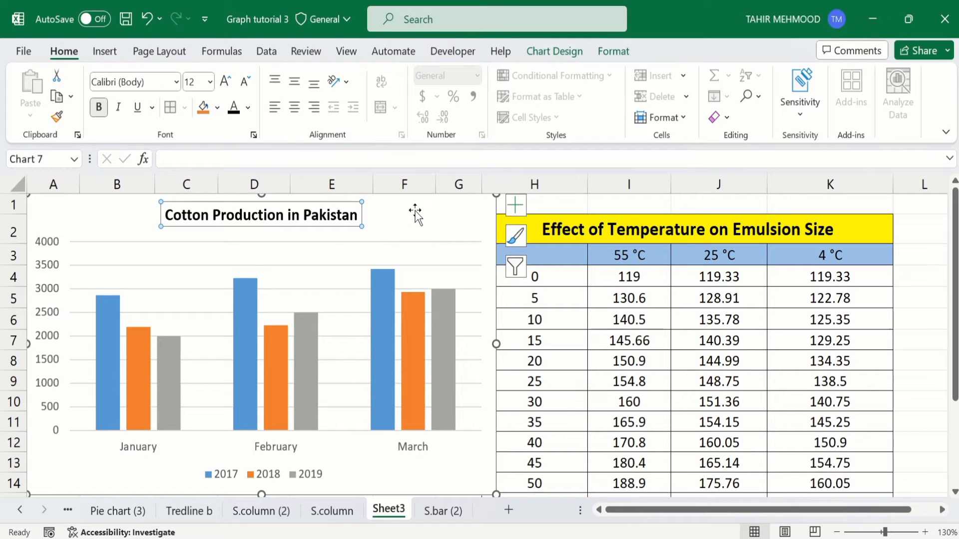
click(516, 203)
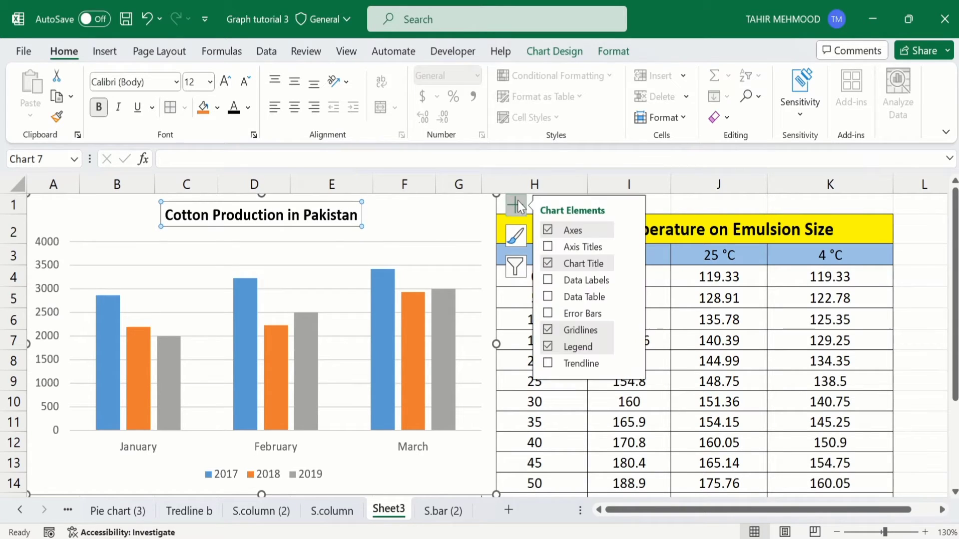
click(548, 264)
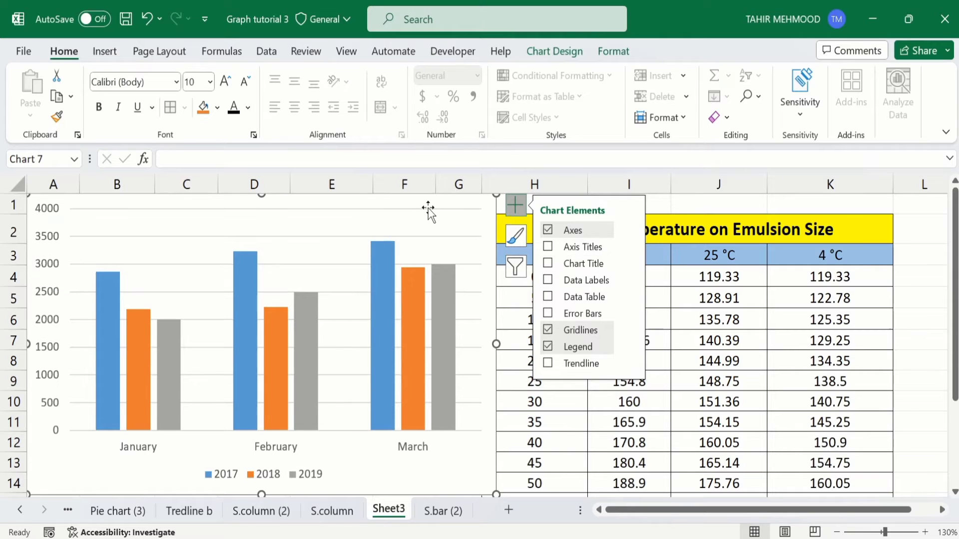
click(515, 361)
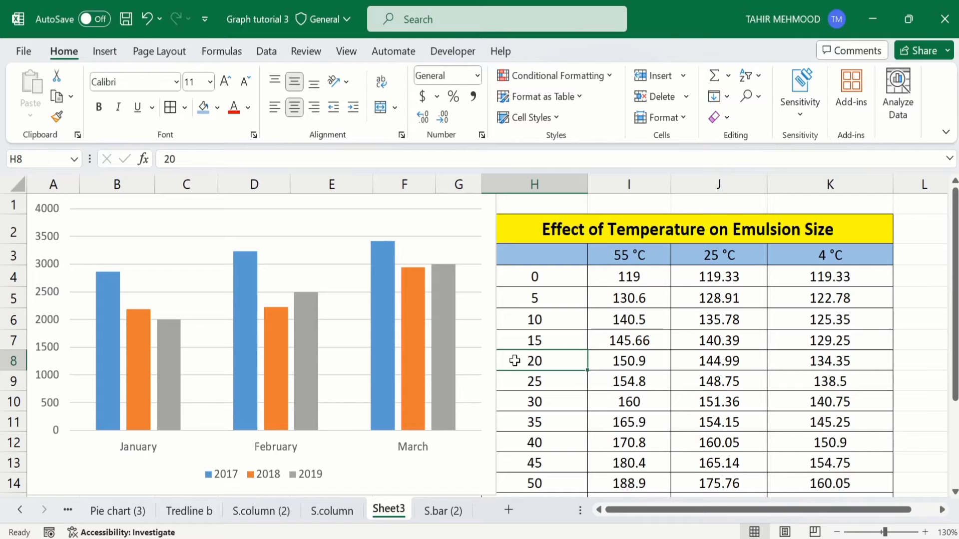
- Hide the column chart's gridlines and show them again
click(452, 204)
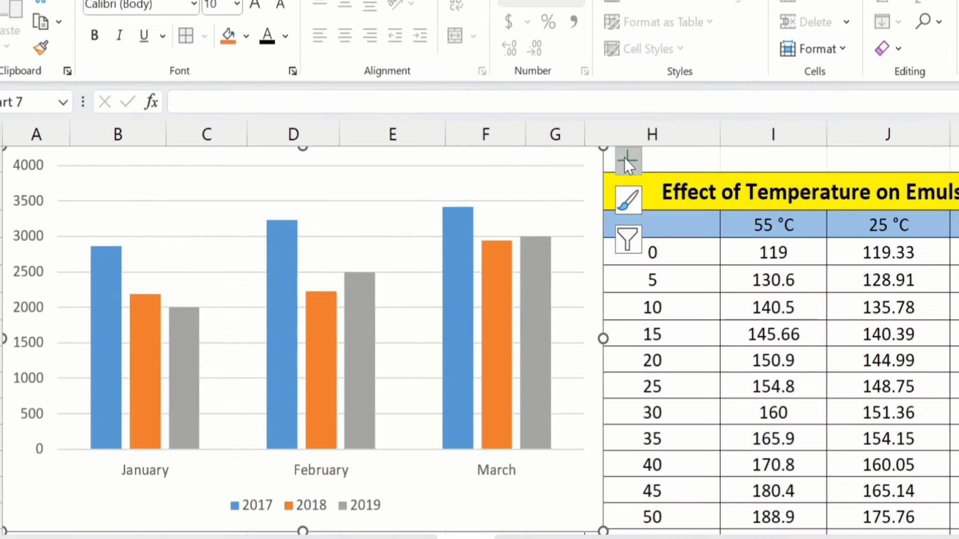
click(625, 158)
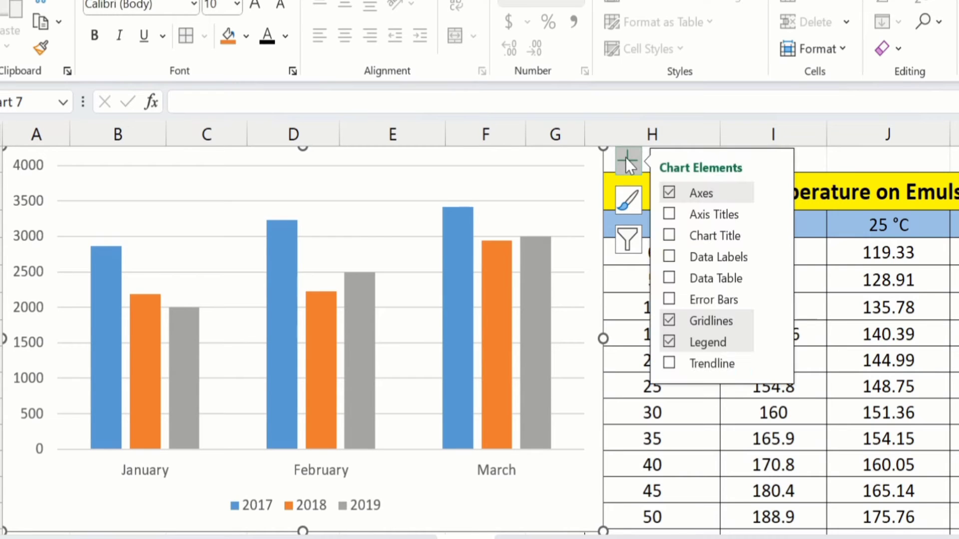
click(668, 320)
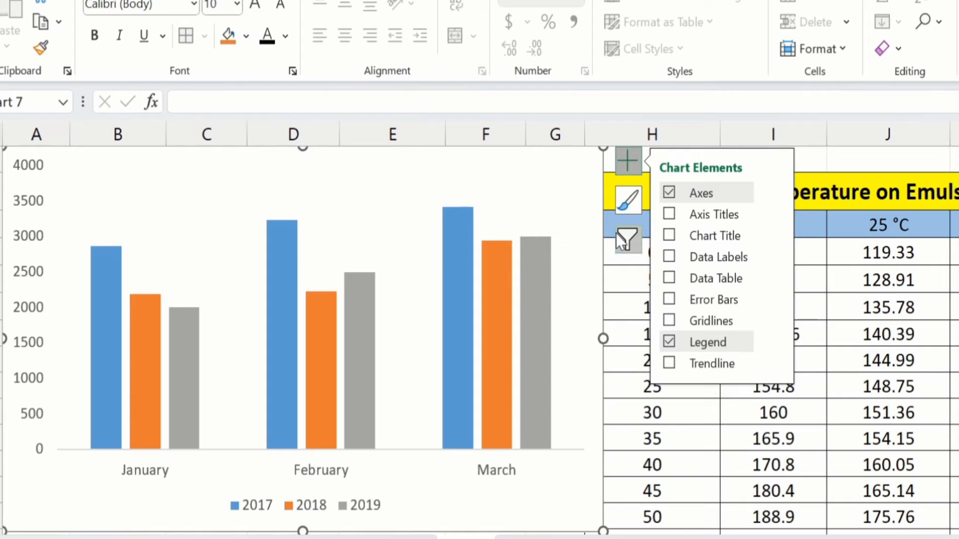
click(668, 322)
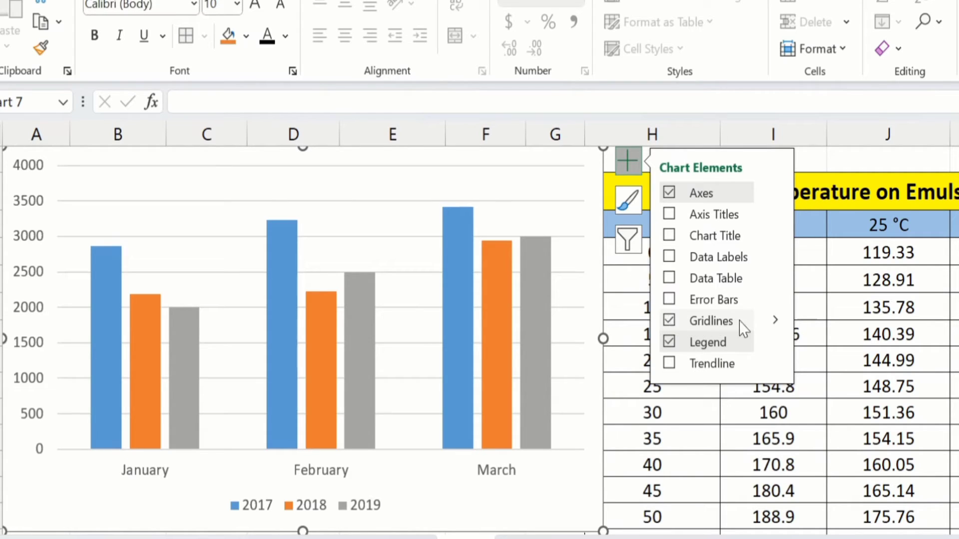
- Try the primary major vertical, minor horizontal and minor vertical gridlines on the column chart, and remove all its gridlines
click(776, 320)
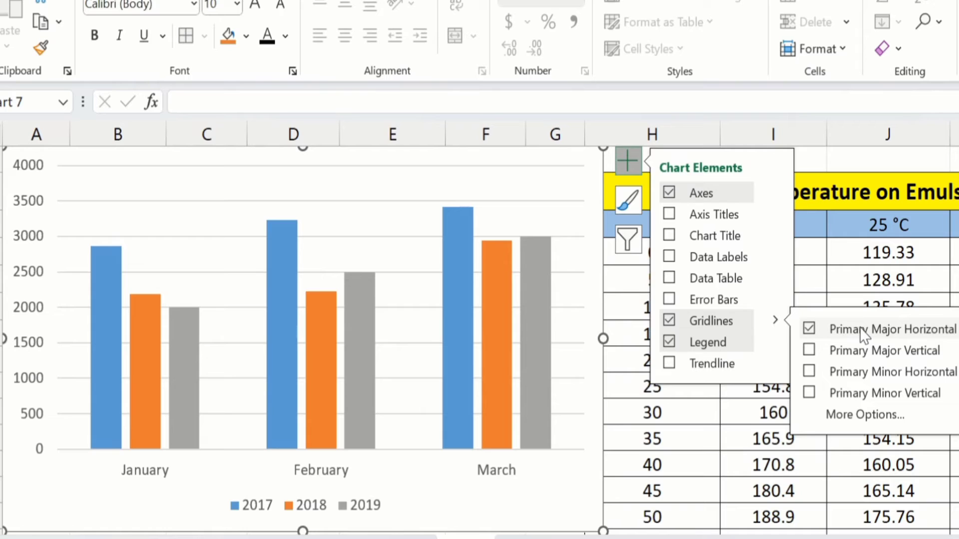
click(809, 352)
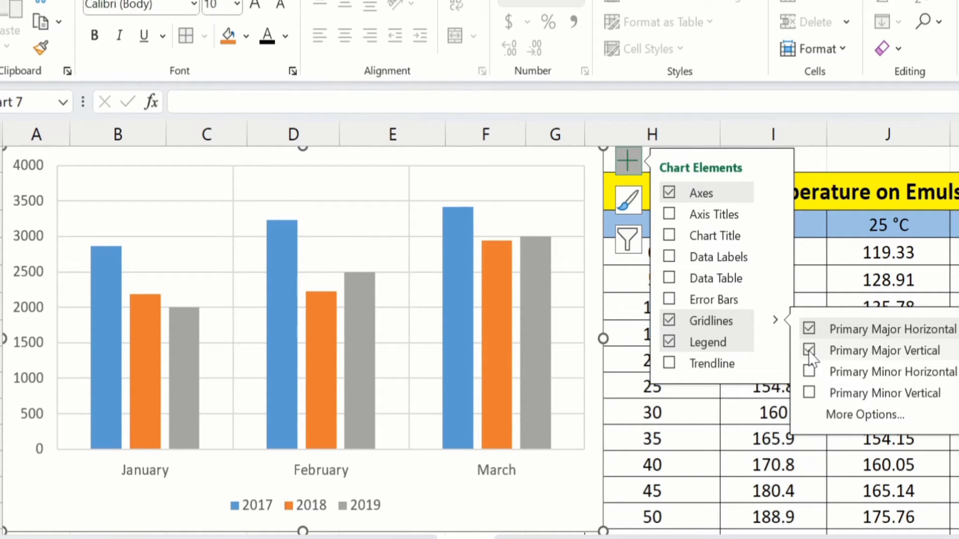
click(809, 370)
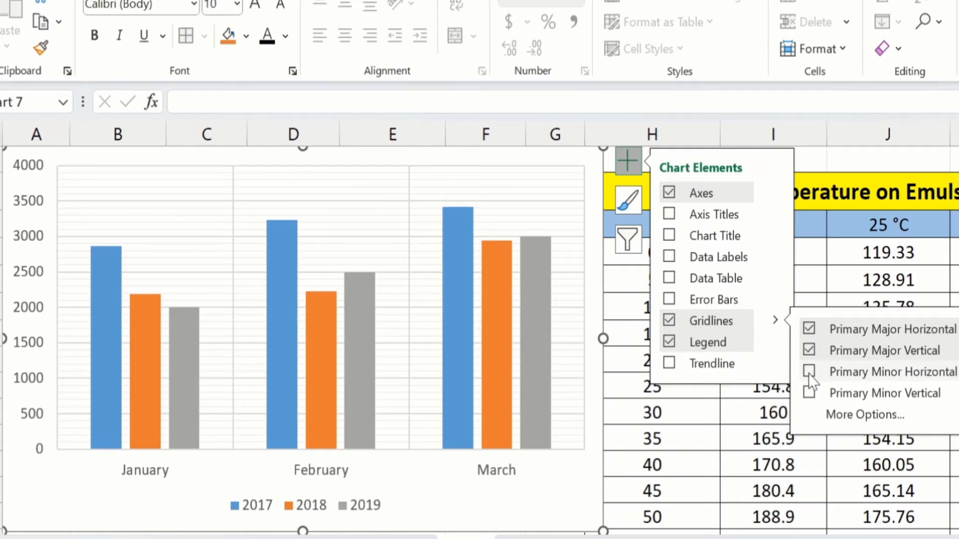
click(809, 393)
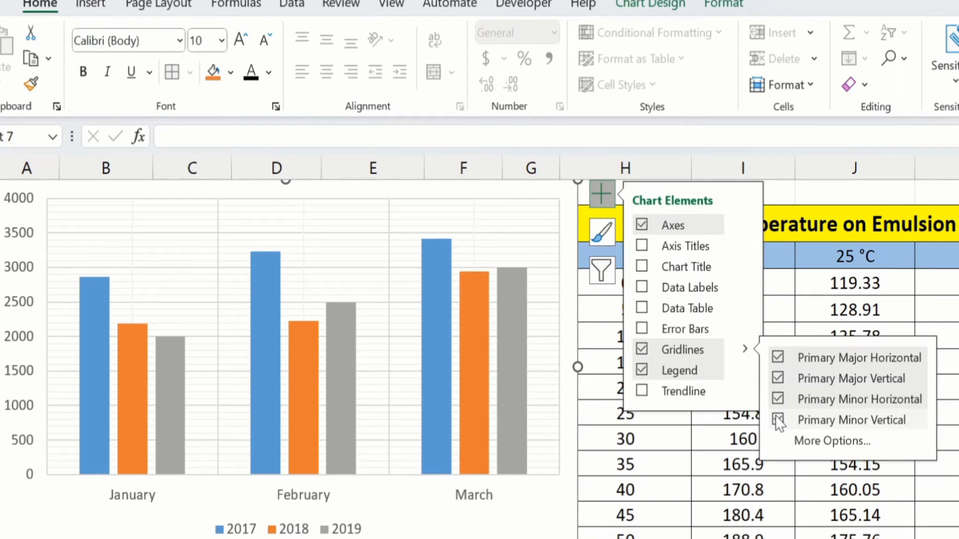
click(641, 349)
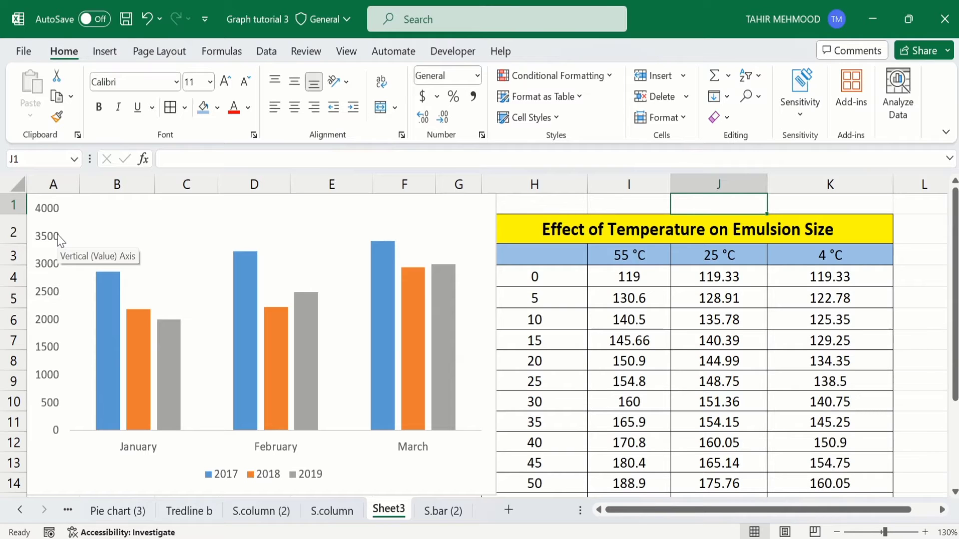
- Add primary horizontal and primary vertical axis titles to the column chart
click(433, 208)
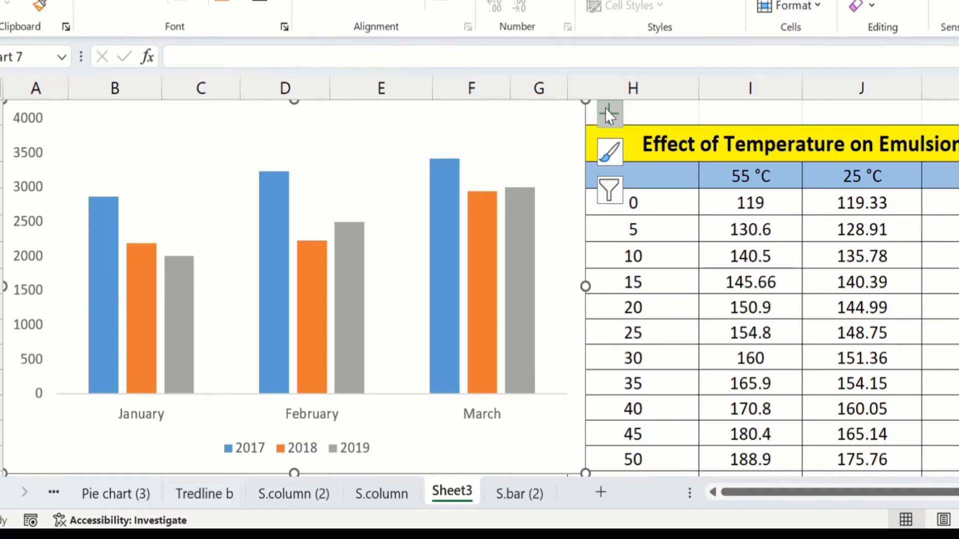
click(606, 110)
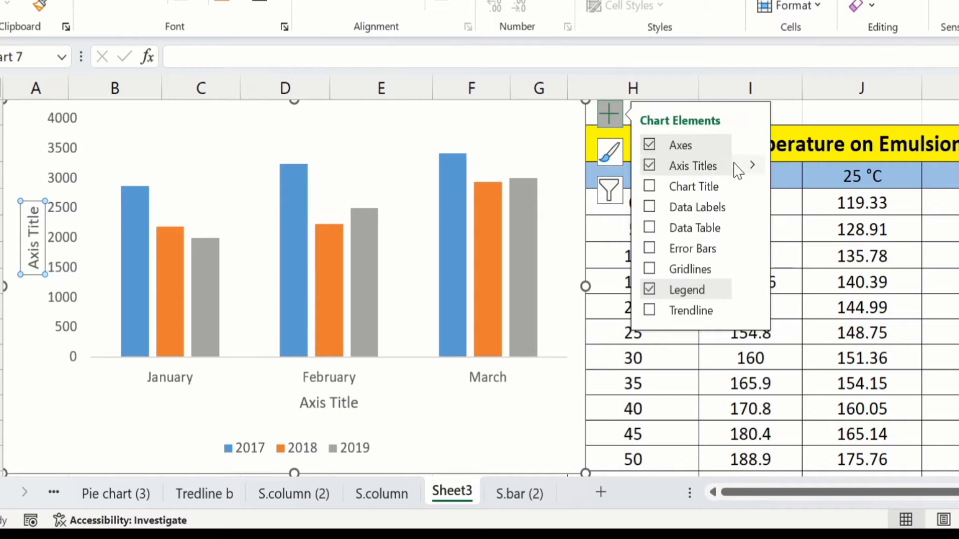
click(753, 166)
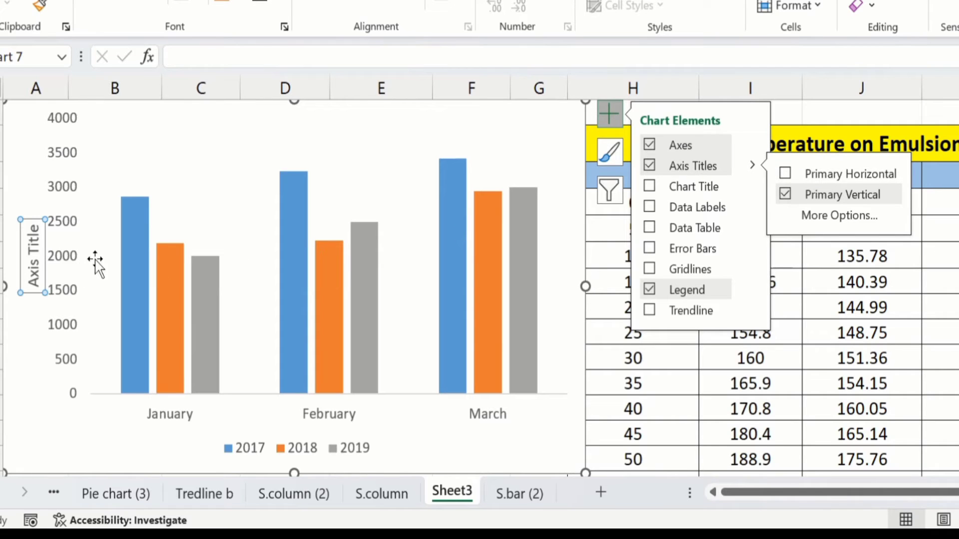
click(780, 179)
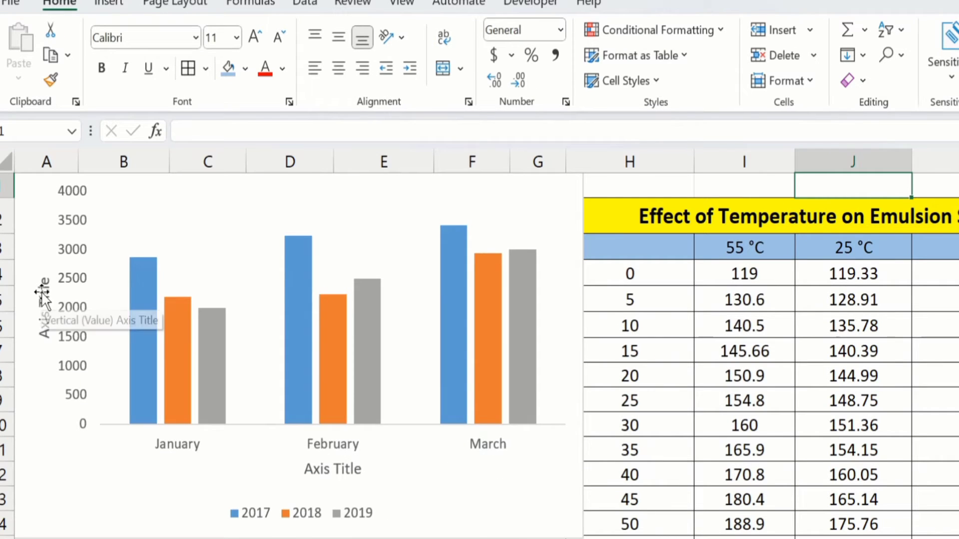
- Replace the vertical axis title's placeholder text with "Production"
click(43, 294)
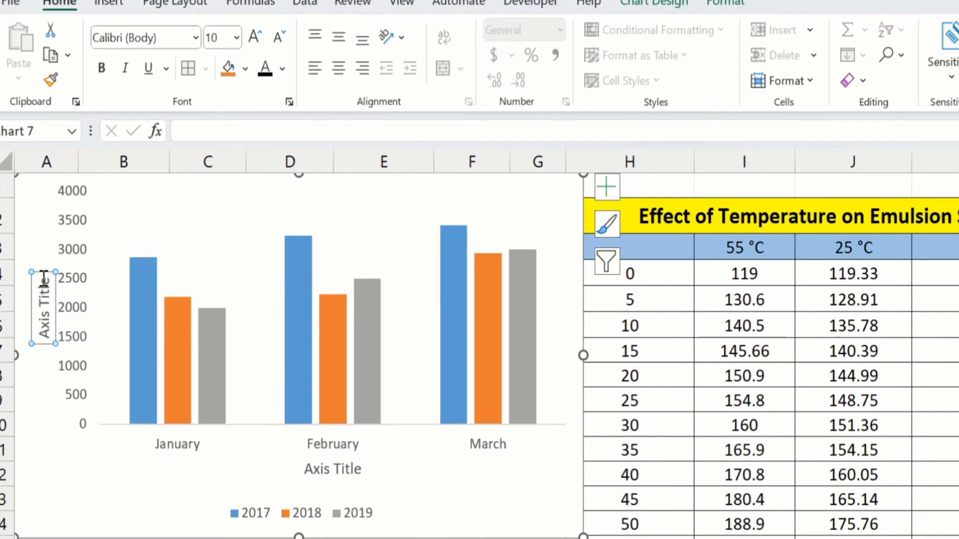
click(43, 277)
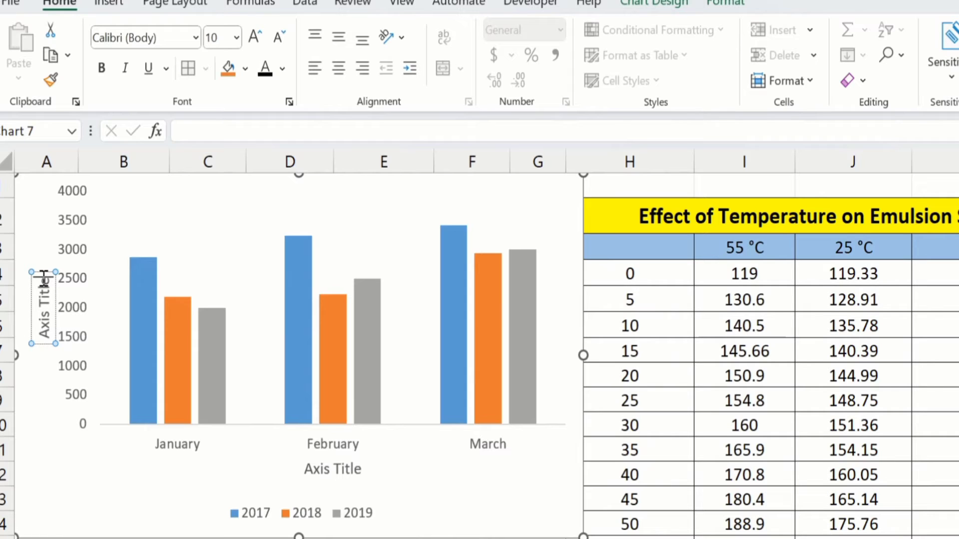
key(BackSpace)
key(BackSpace)
key(BackSpace)
key(BackSpace)
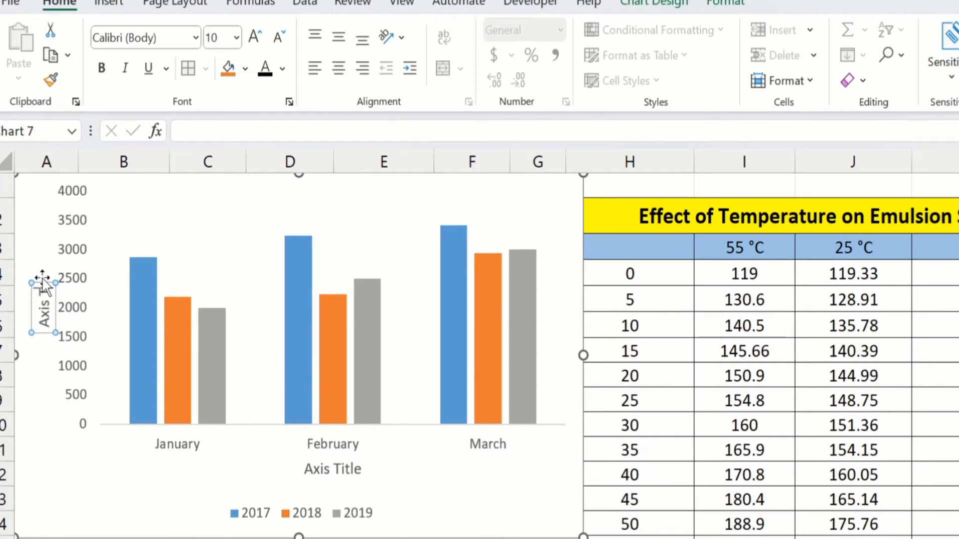
key(BackSpace)
key(BackSpace)
key(BackSpace)
key(BackSpace)
key(BackSpace)
key(BackSpace)
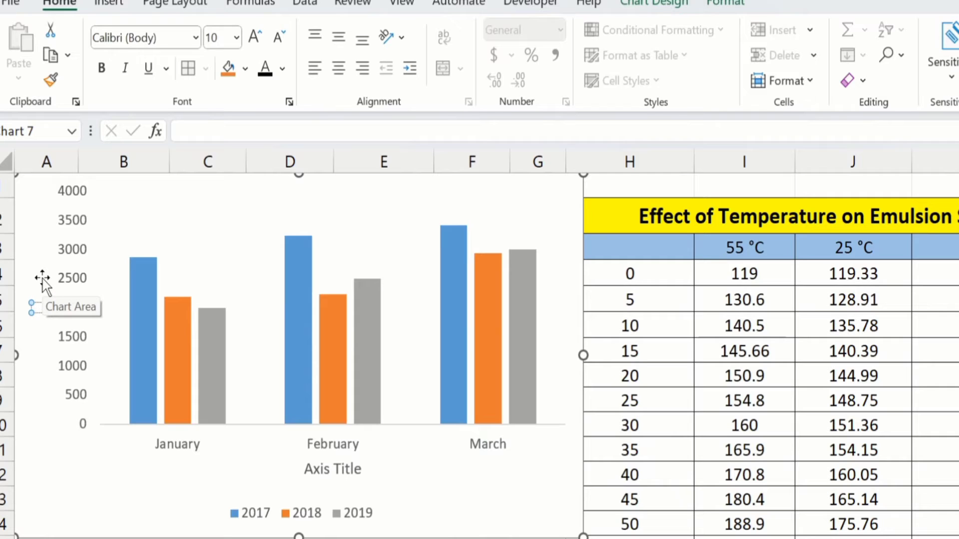
text(Prod)
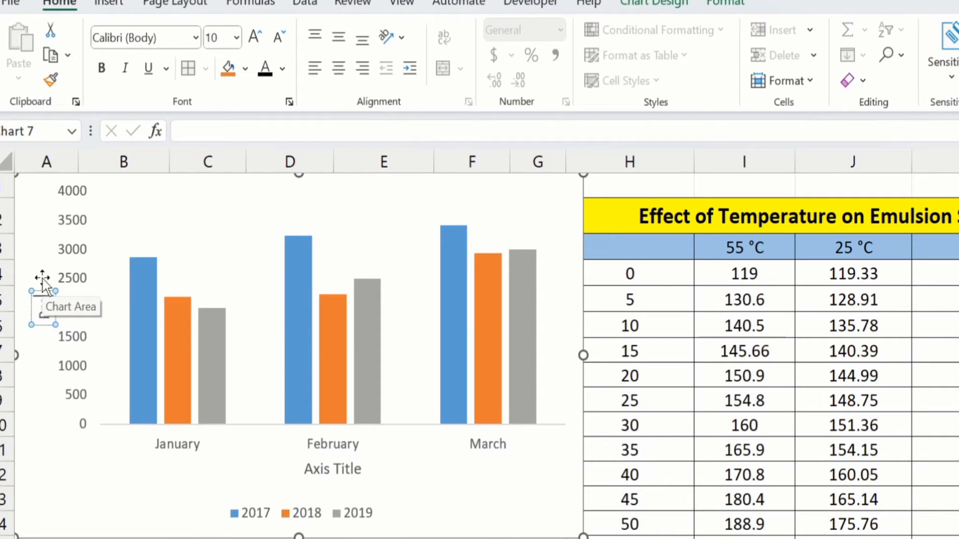
text(uction)
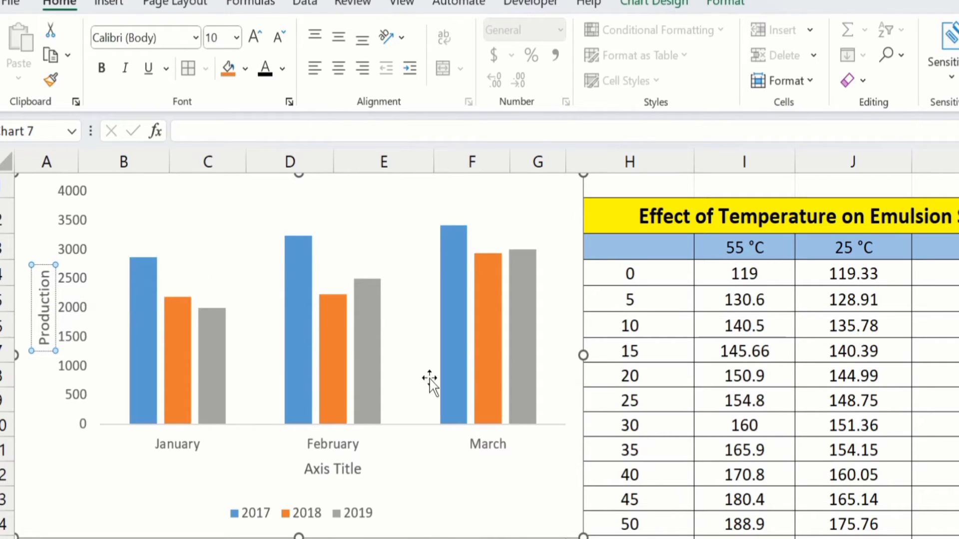
- Link the horizontal axis title to the 55 °C header cell with the formula =Sheet3!$I$3
click(330, 469)
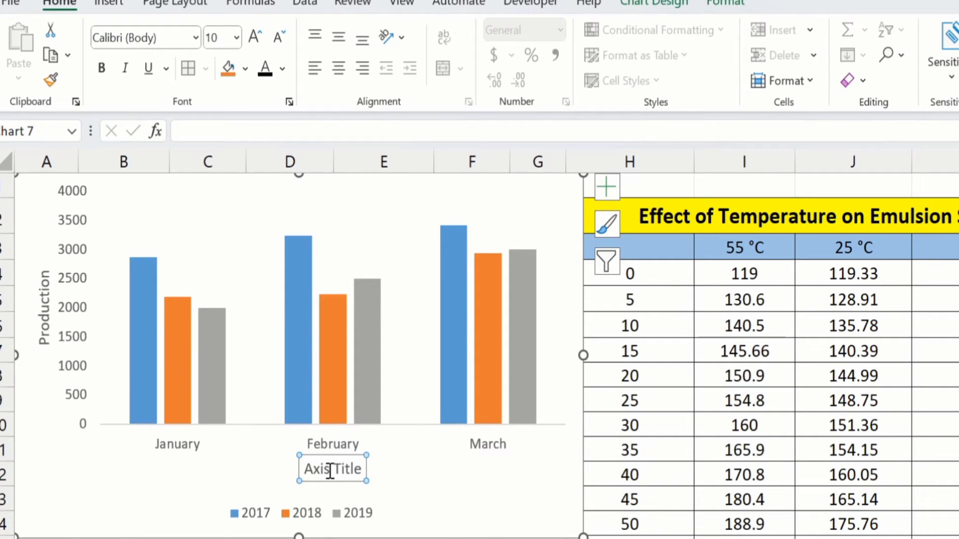
click(268, 127)
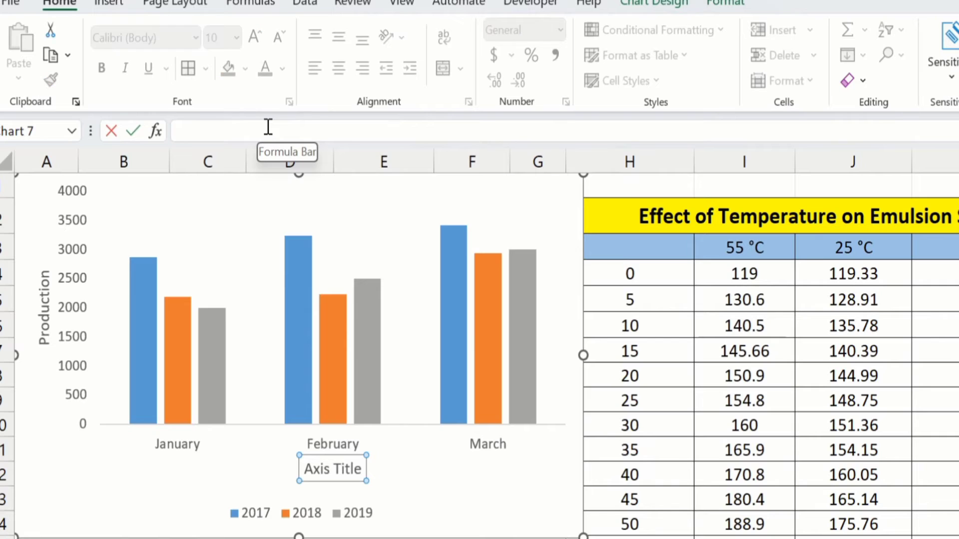
text(=)
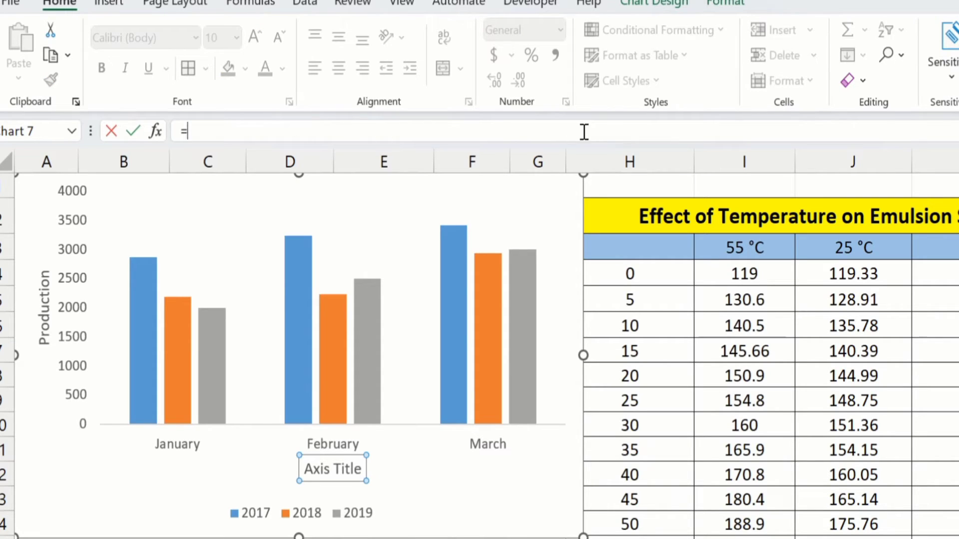
click(744, 247)
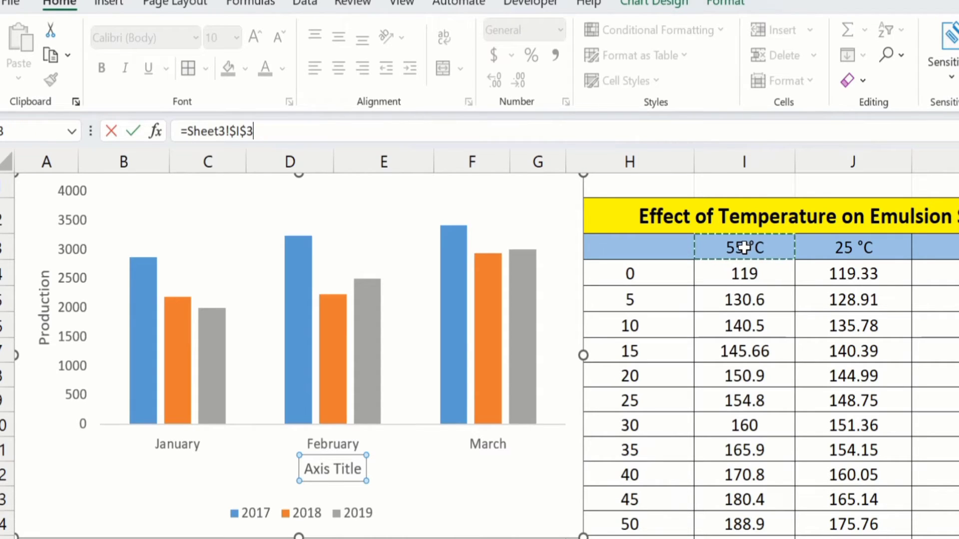
key(Return)
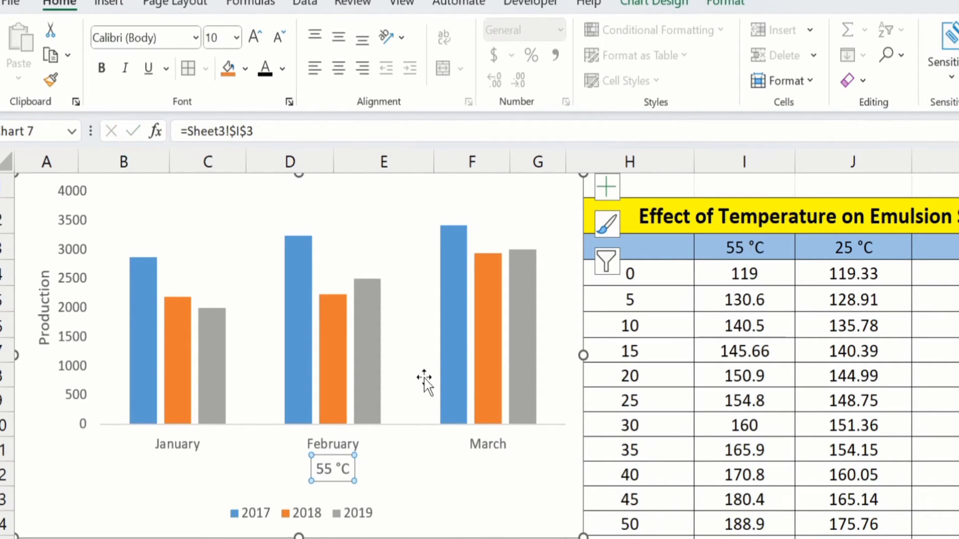
click(606, 186)
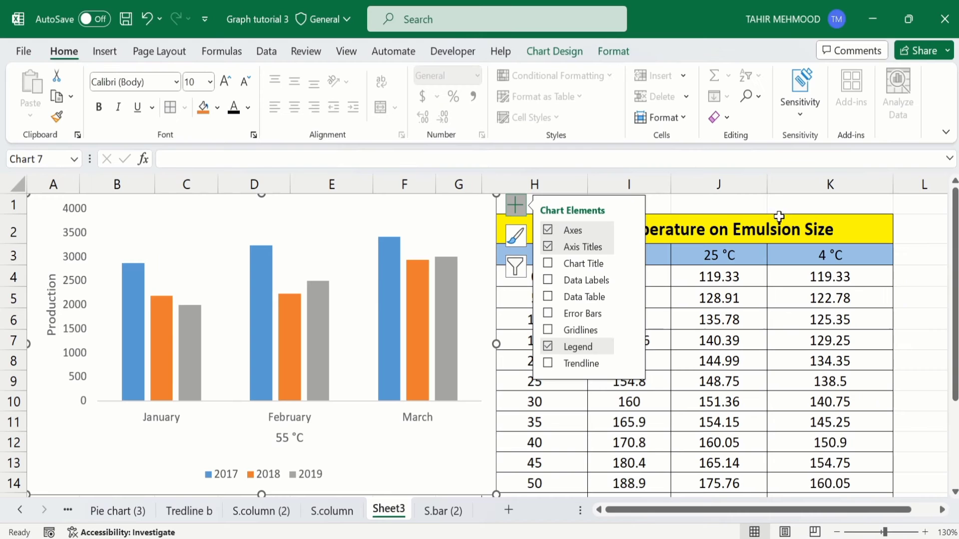
click(799, 206)
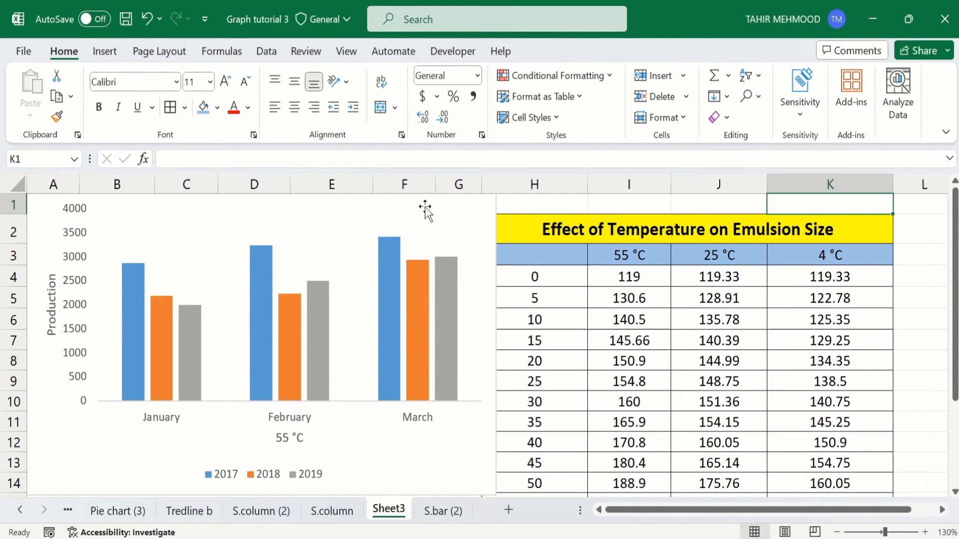
click(463, 204)
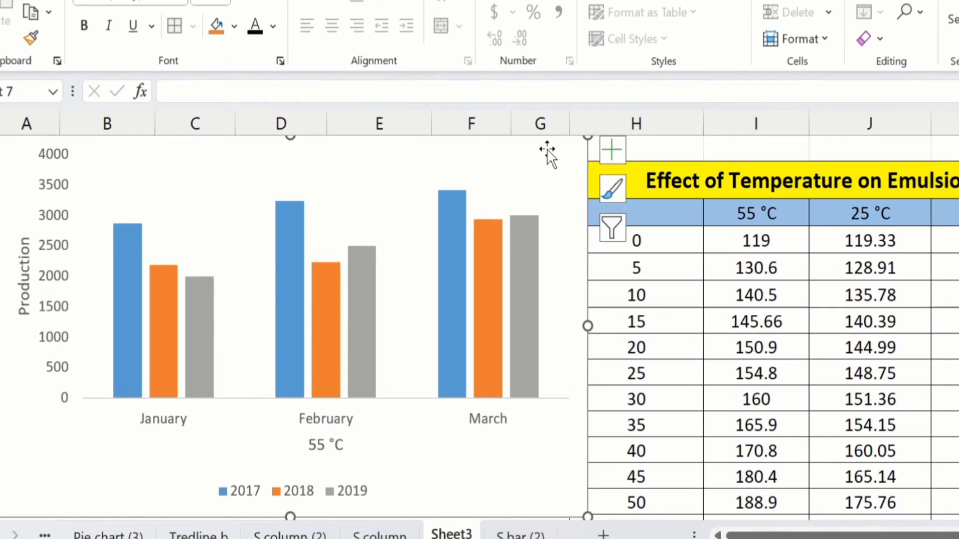
- Hide and restore the column chart's primary horizontal and primary vertical axes
click(610, 149)
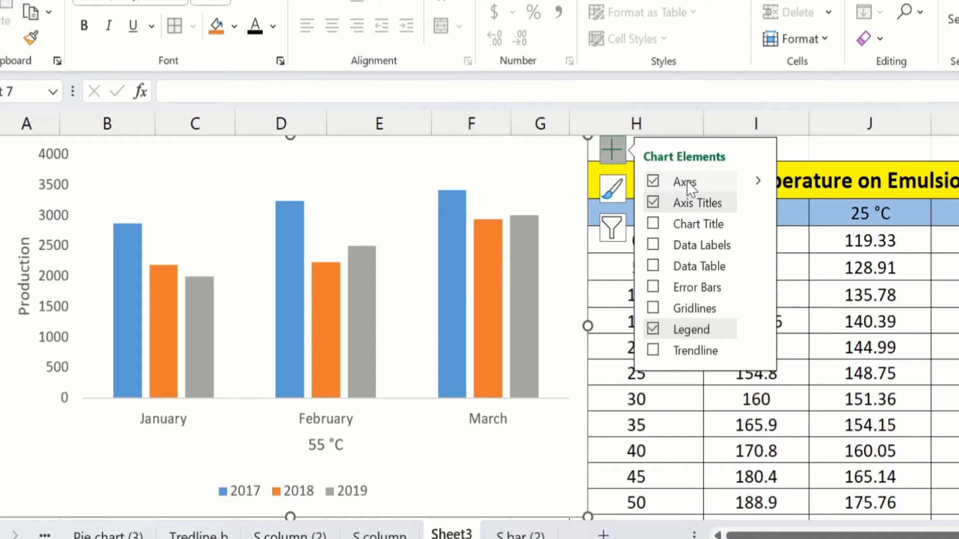
click(759, 182)
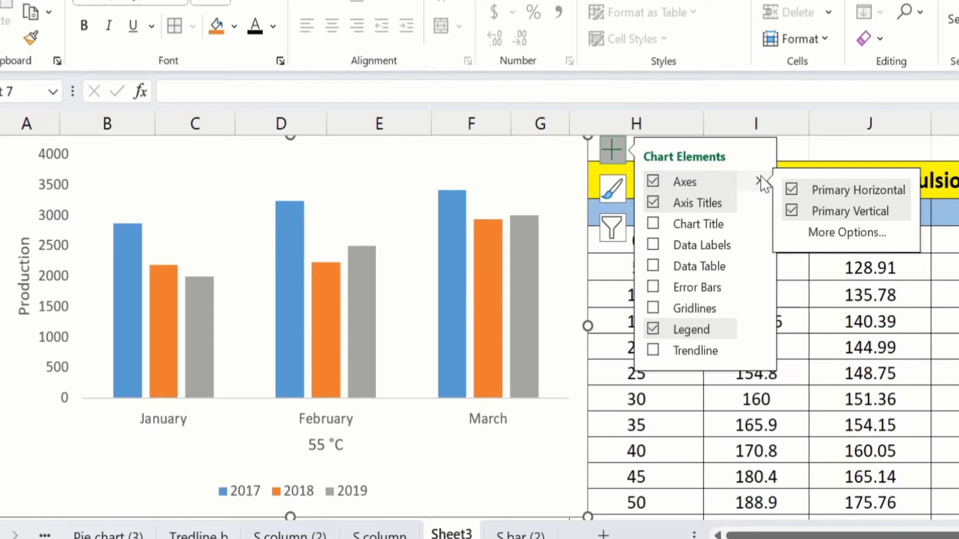
click(792, 190)
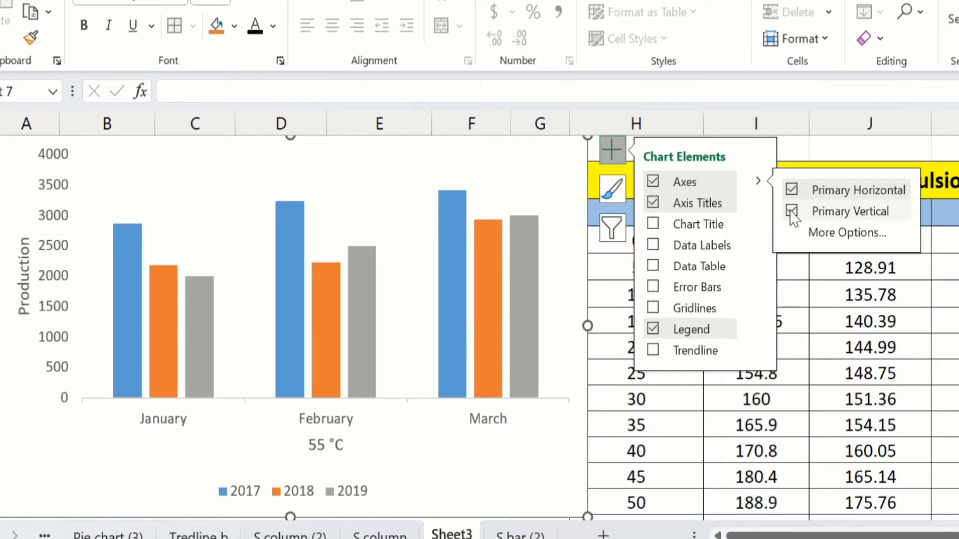
click(791, 210)
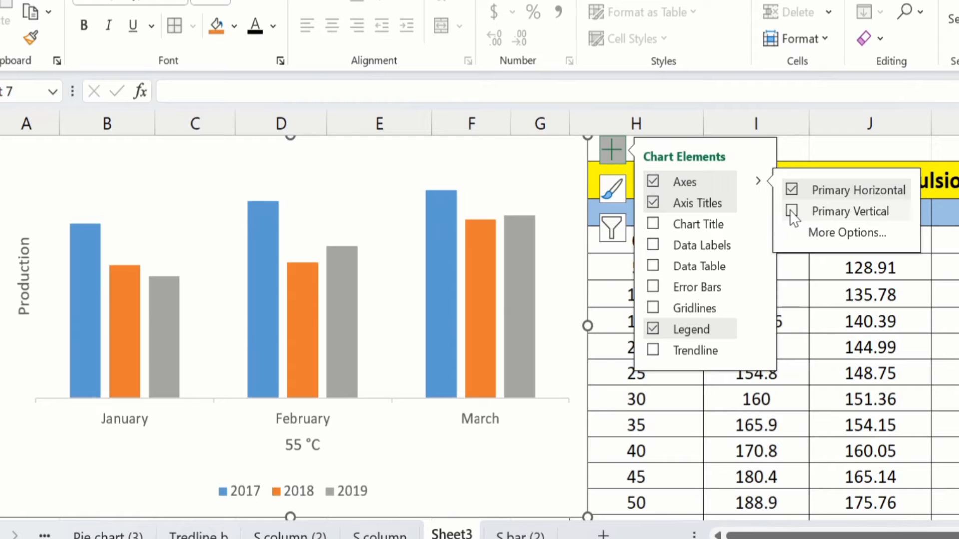
click(791, 211)
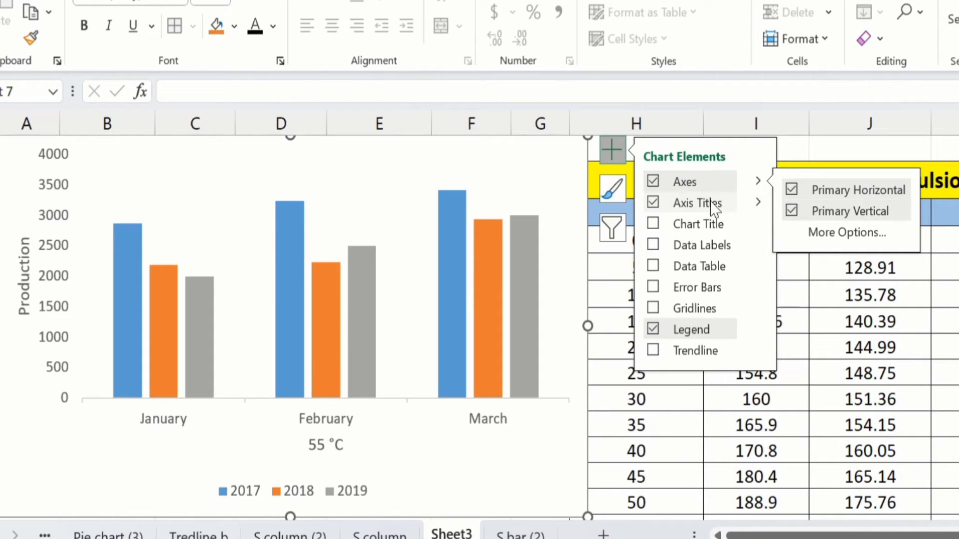
- Add data labels to all the column chart's series, positioned in the center of the columns
click(653, 245)
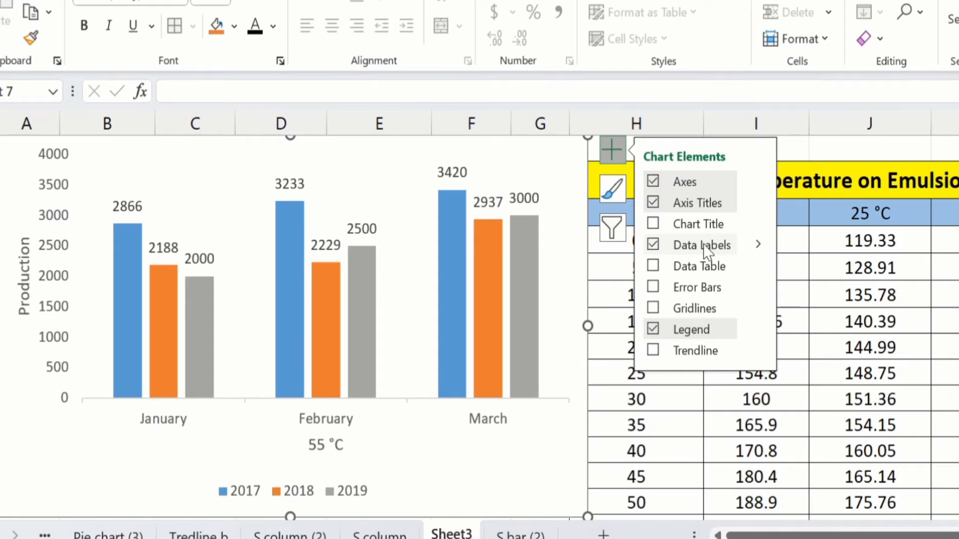
click(759, 248)
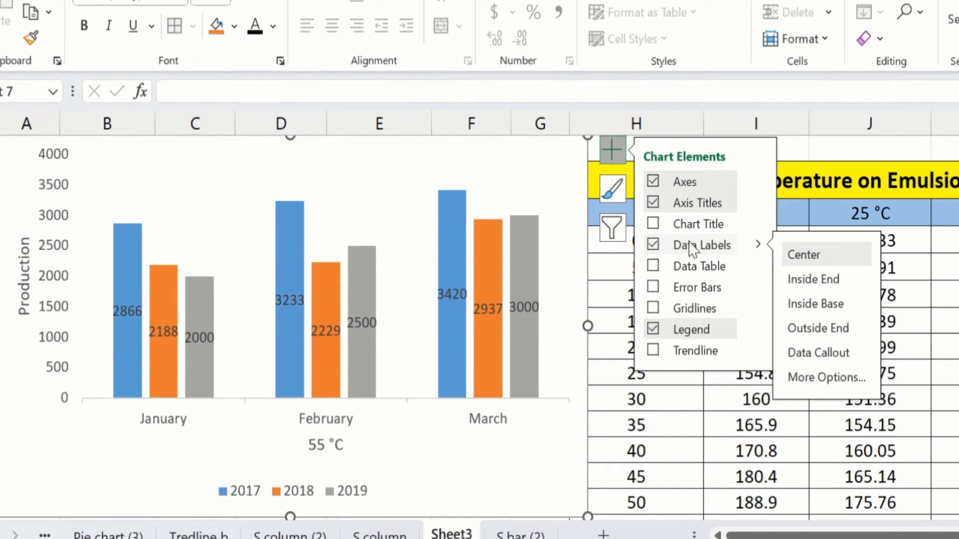
- Try a data table and a trendline for the 2017 series on the column chart, and remove both
click(650, 266)
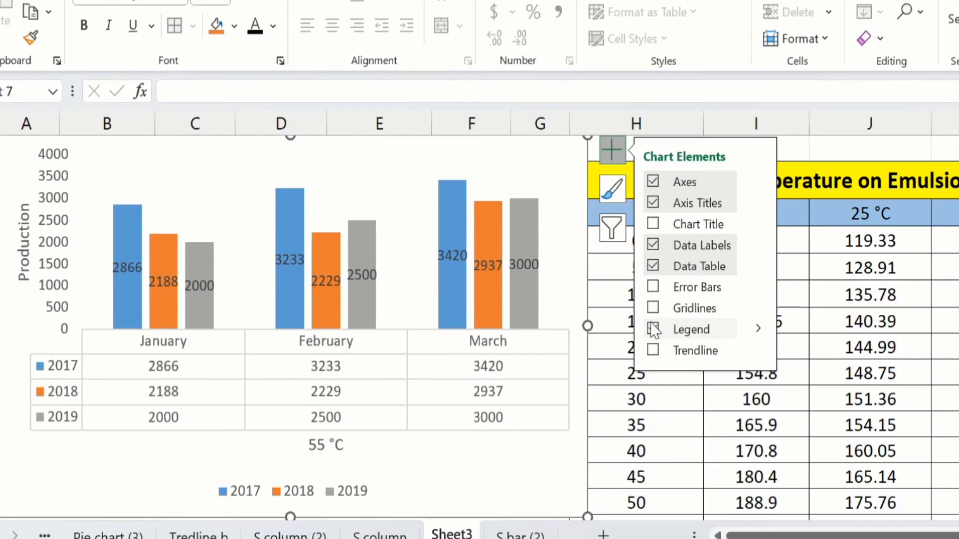
click(652, 351)
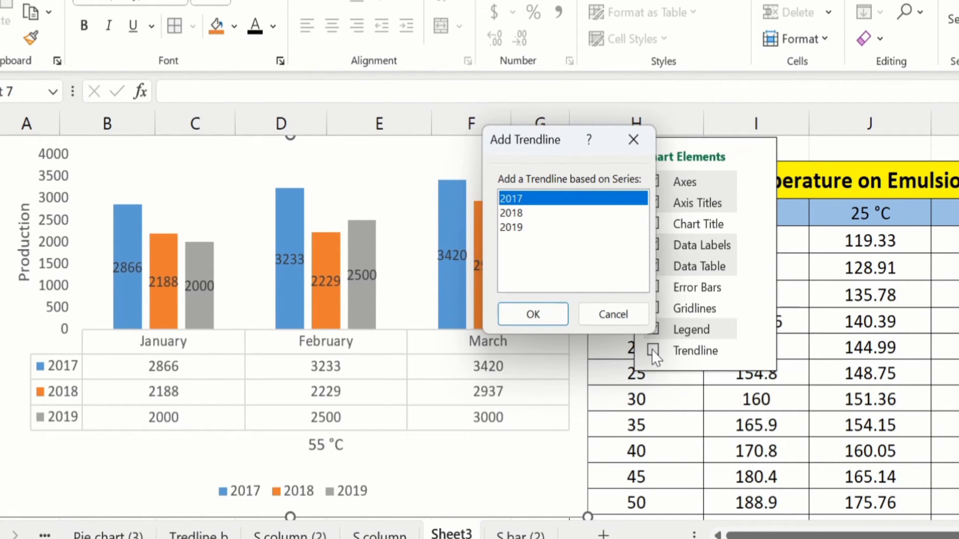
click(546, 311)
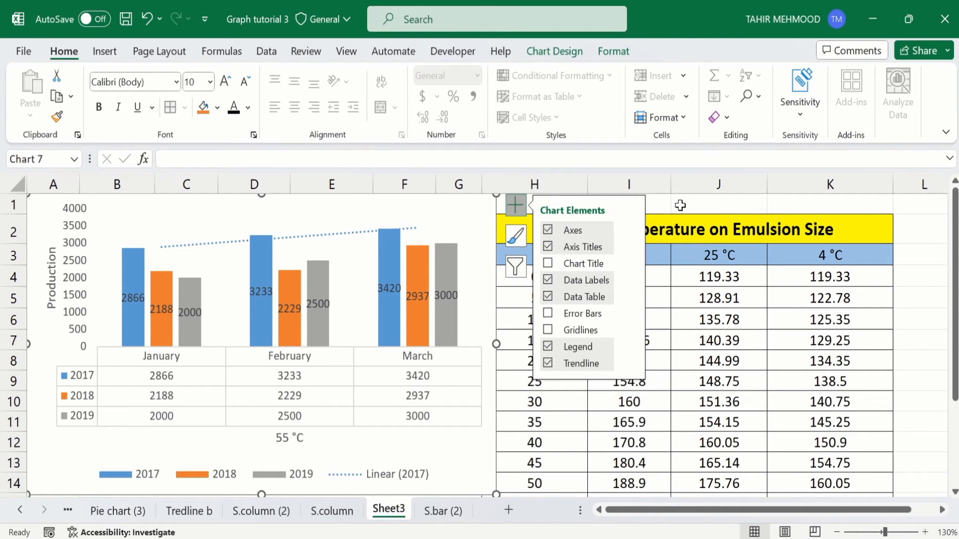
click(548, 363)
click(548, 297)
click(735, 207)
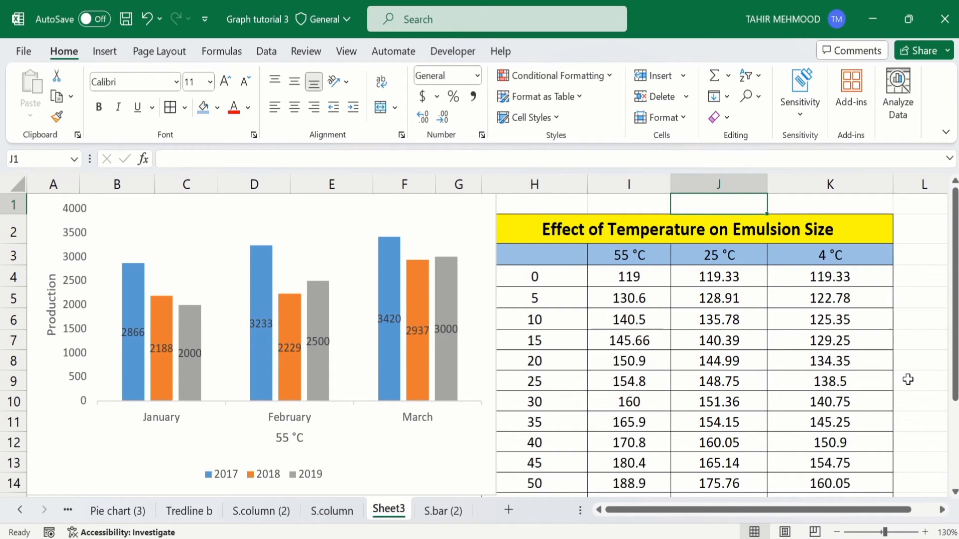
- Insert a 2-D Stacked Line with Markers chart from the emulsion size table, range H3:K16
drag(955, 387, 954, 422)
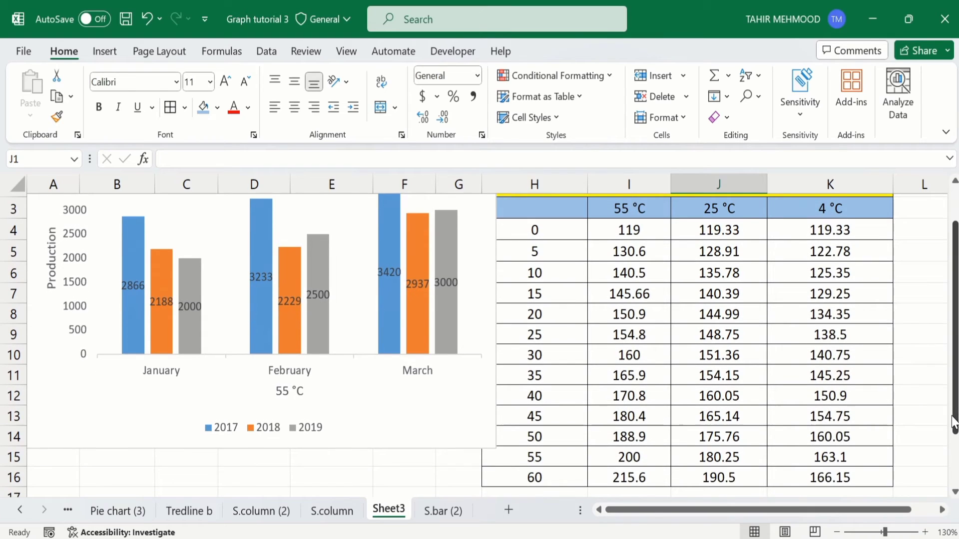
click(808, 478)
drag(808, 478, 564, 214)
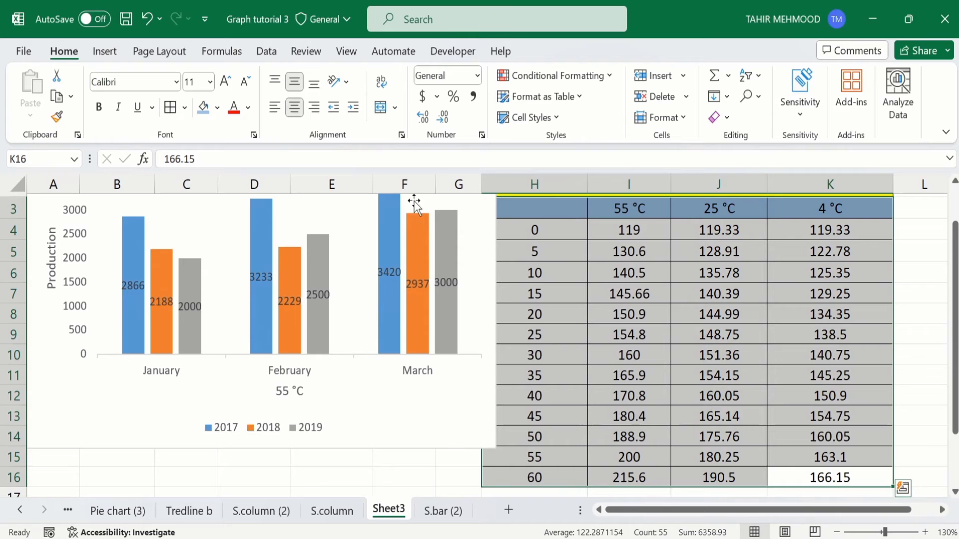
click(106, 52)
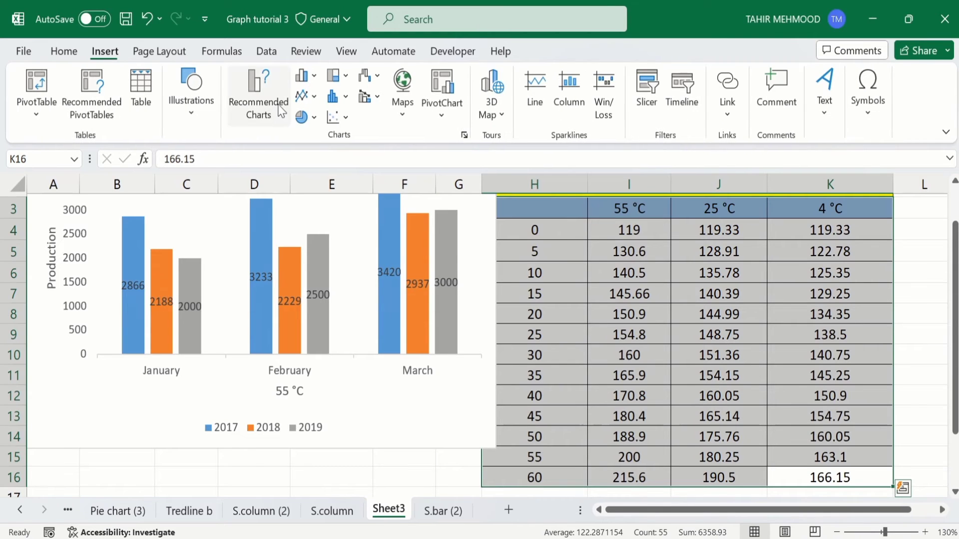
click(316, 97)
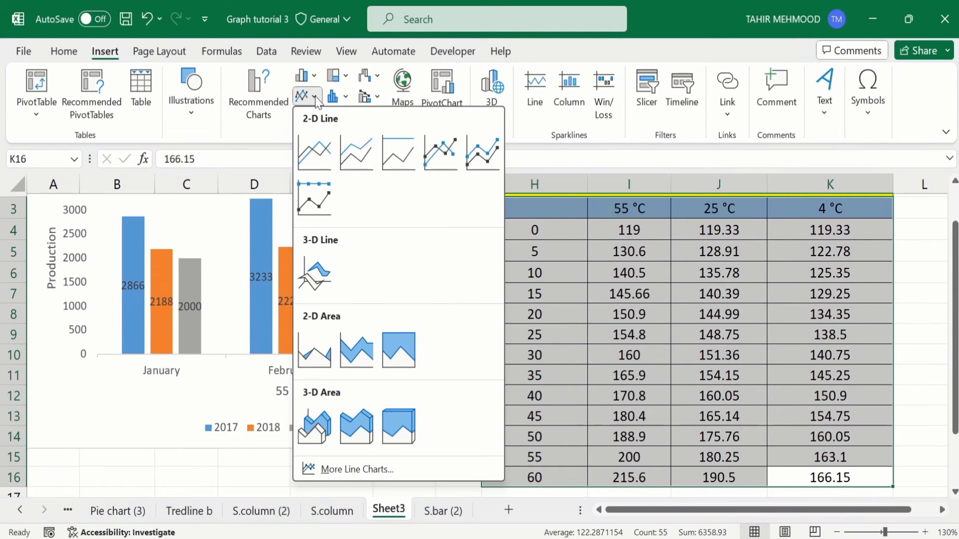
click(487, 153)
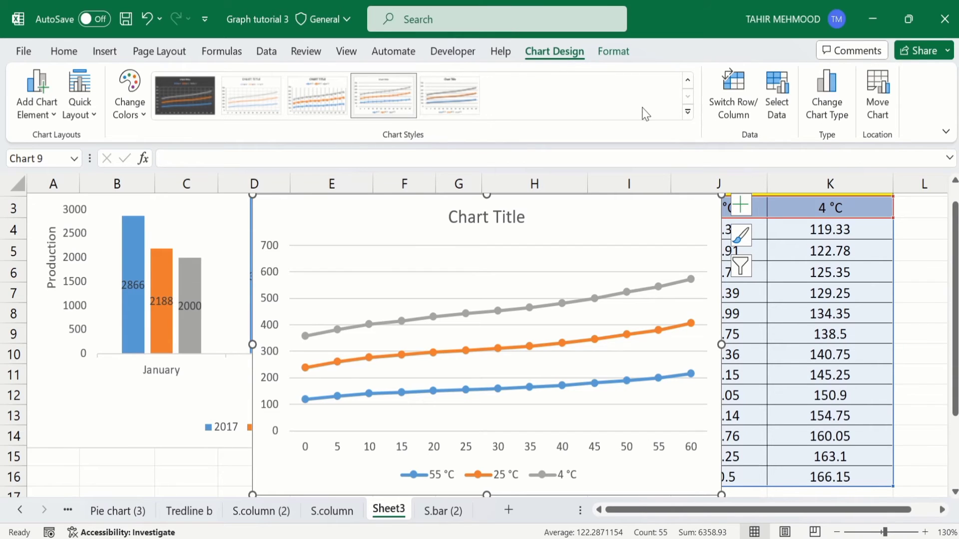
- Preview the chart styles, color palettes, quick layouts and additional chart elements available for the line chart
click(688, 113)
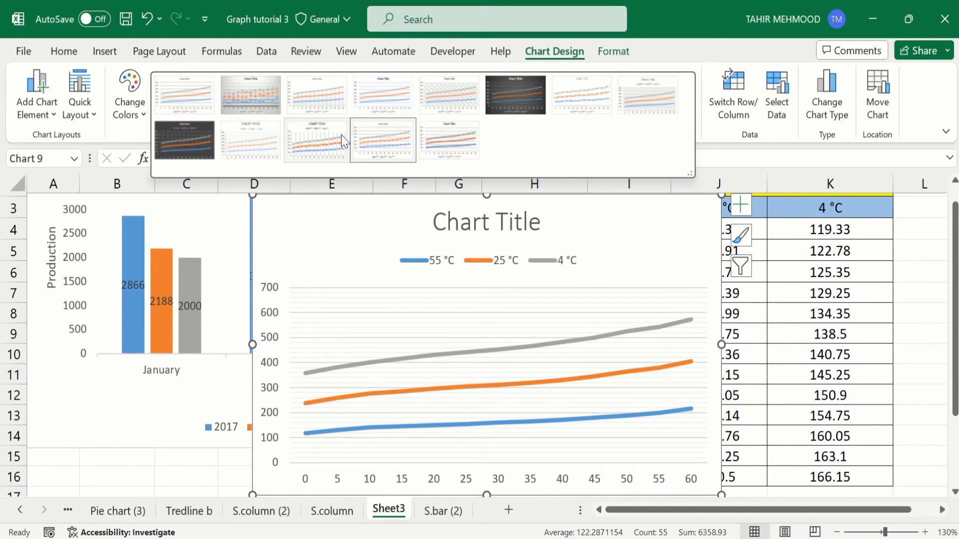
click(143, 122)
click(144, 121)
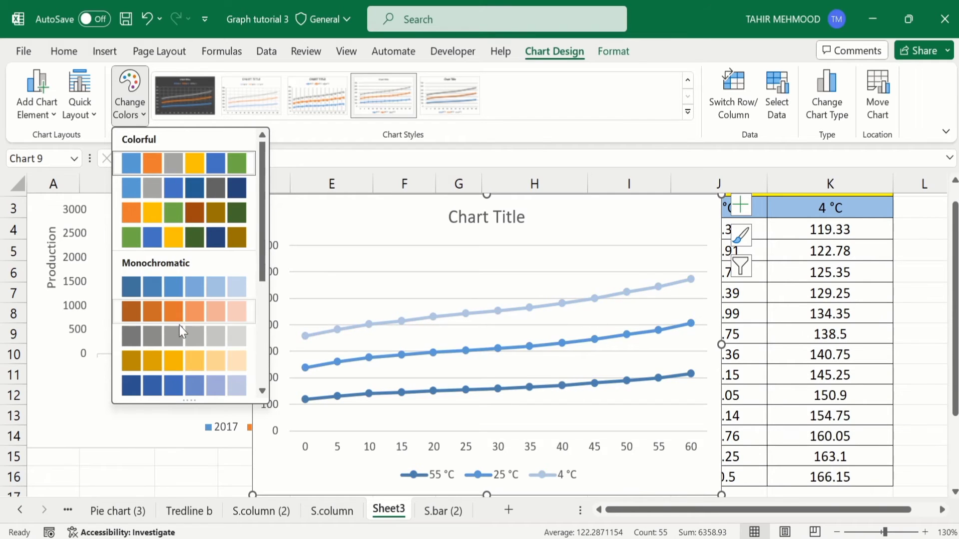
click(93, 112)
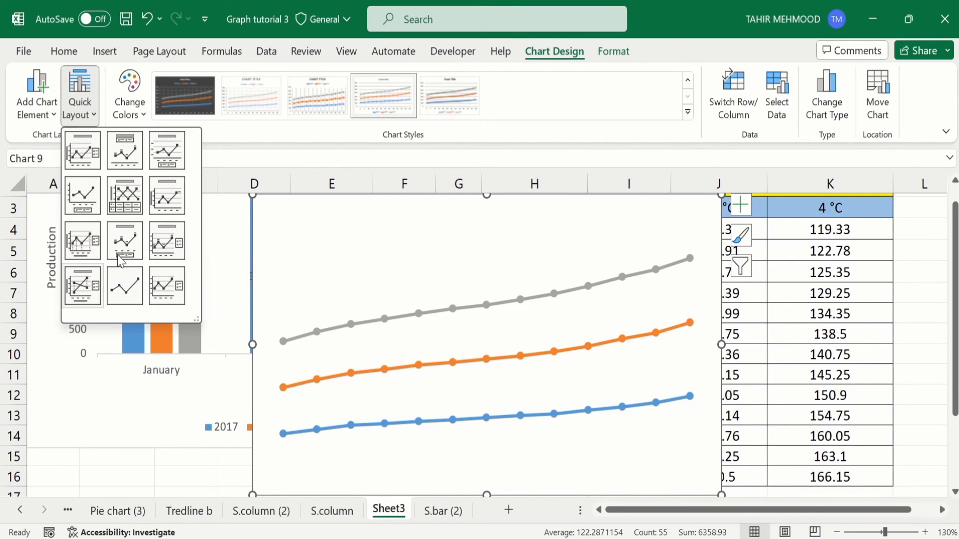
click(250, 149)
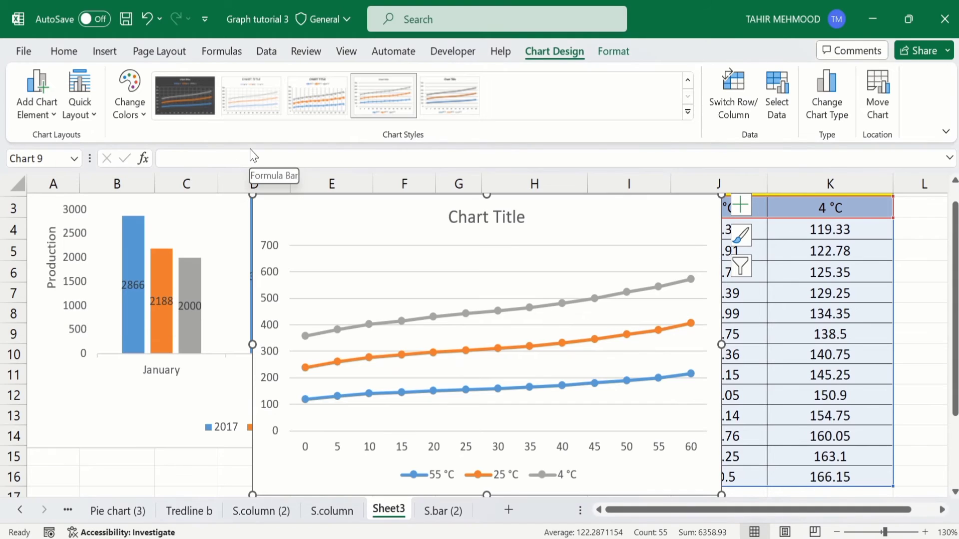
click(56, 121)
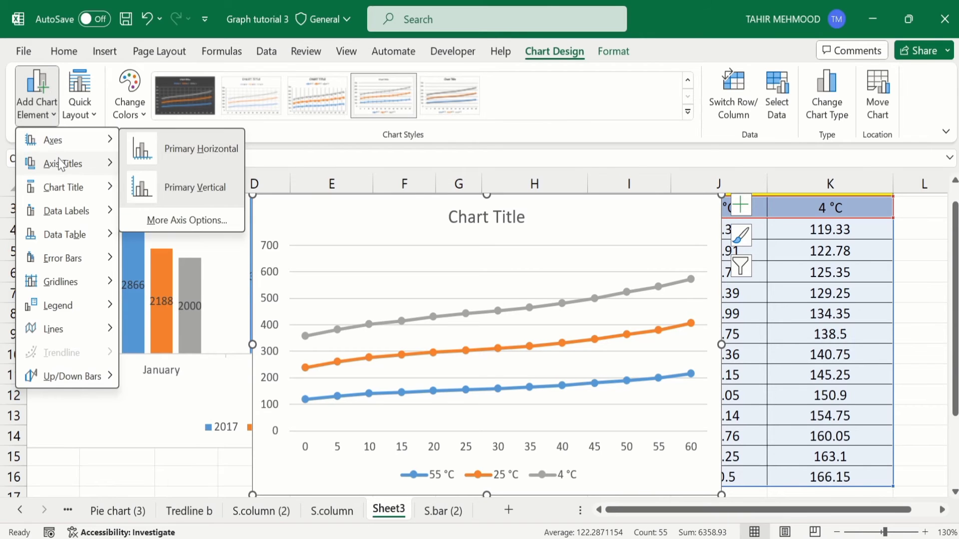
mouse_move(59, 190)
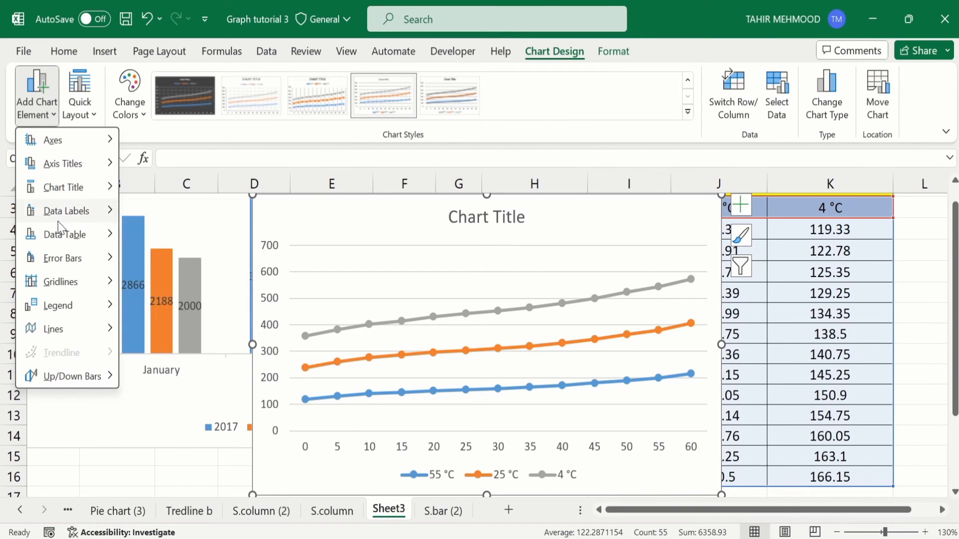
mouse_move(60, 243)
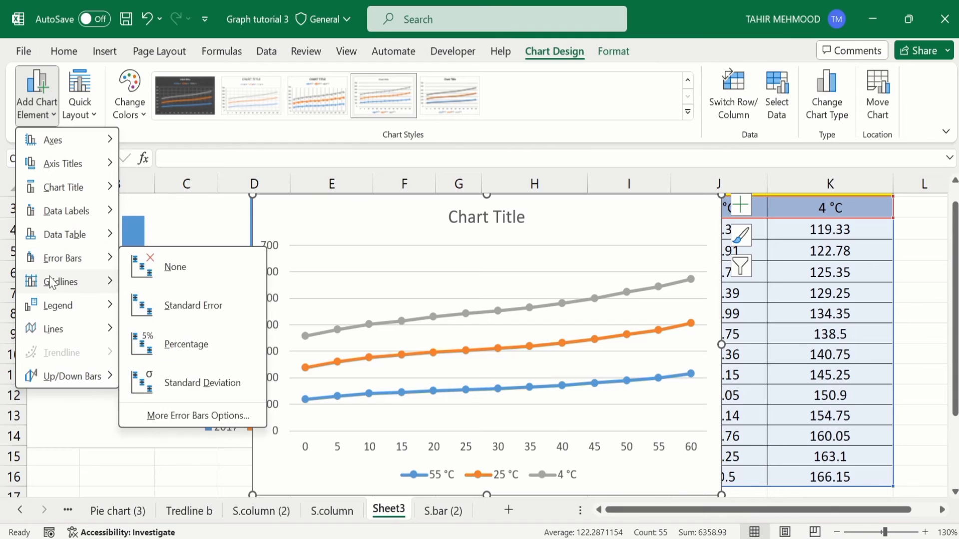
mouse_move(55, 311)
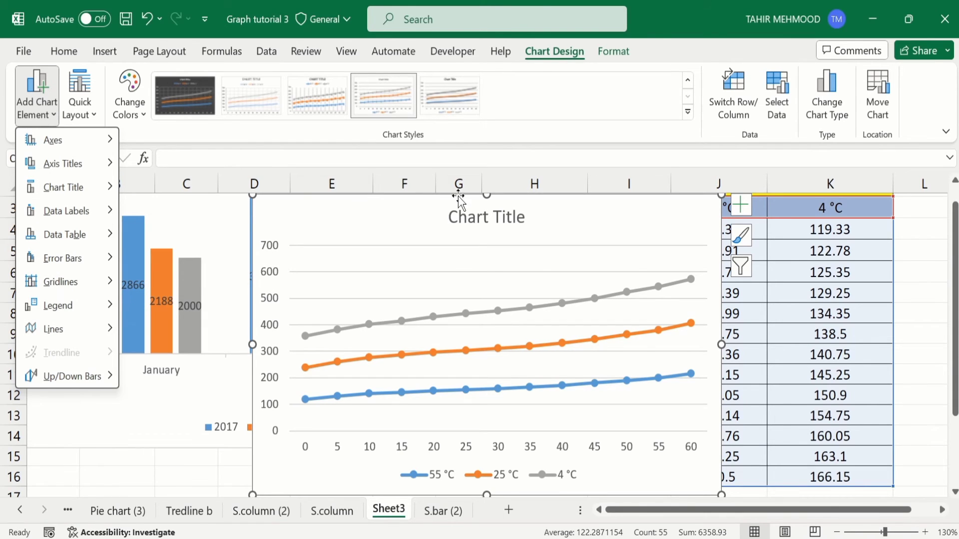
click(454, 265)
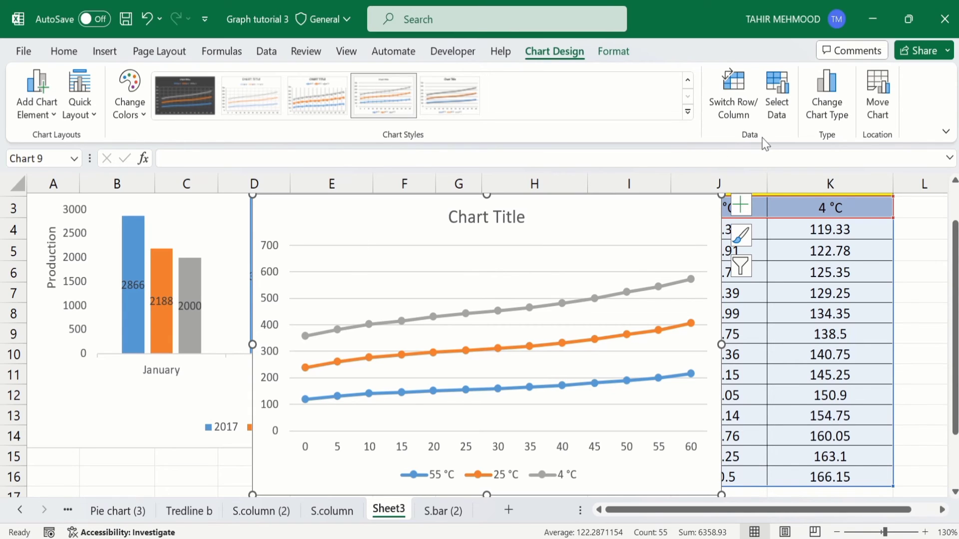
- Change the line chart to the Clustered Bar variant grouped by temperature, and delete that chart
click(822, 108)
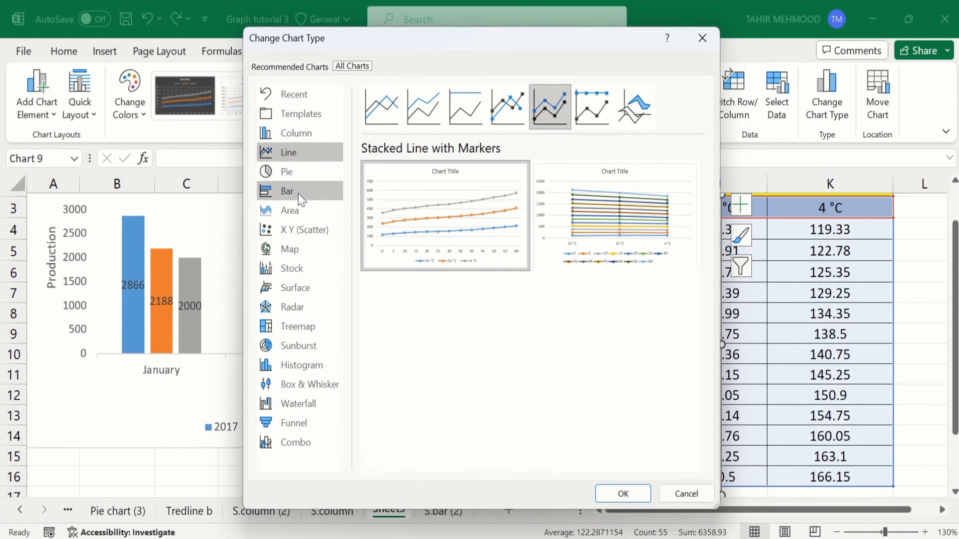
click(300, 196)
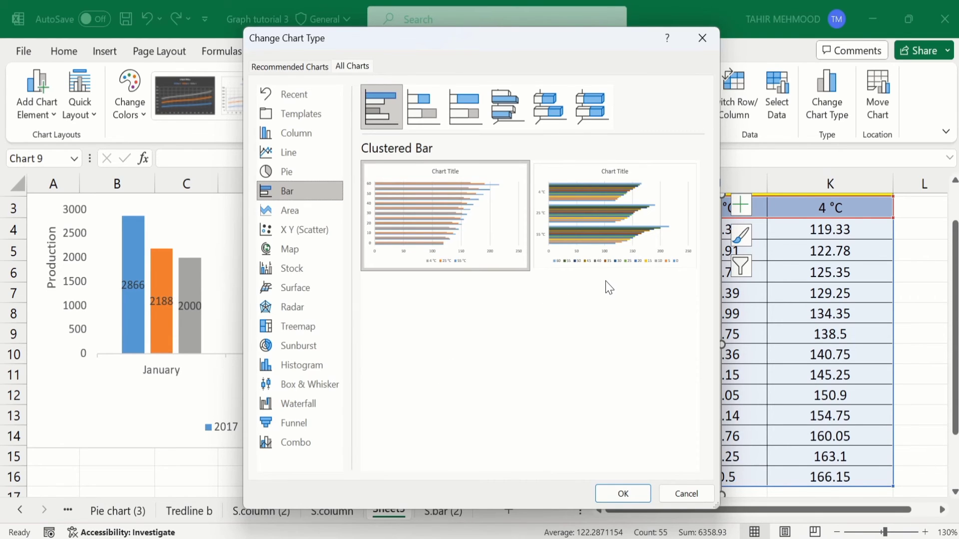
click(423, 106)
click(492, 116)
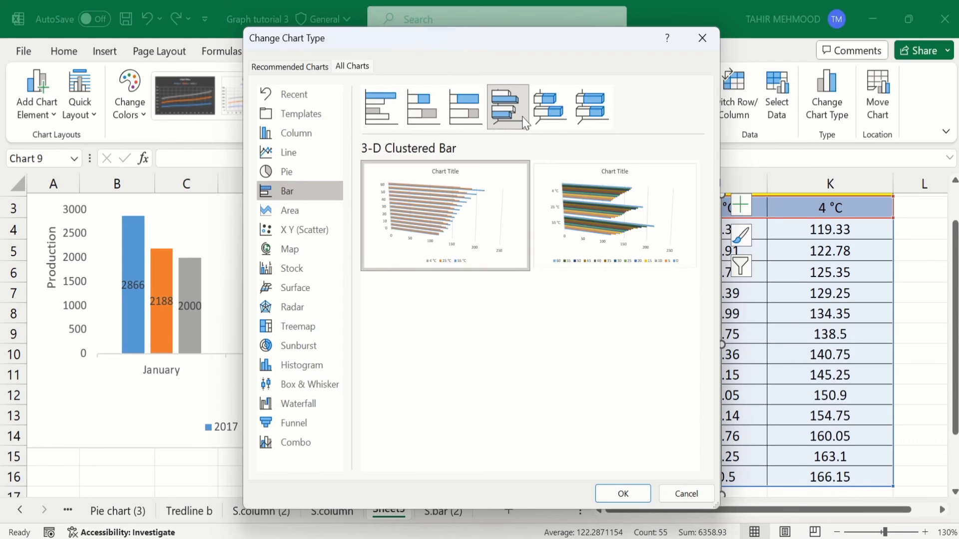
click(376, 100)
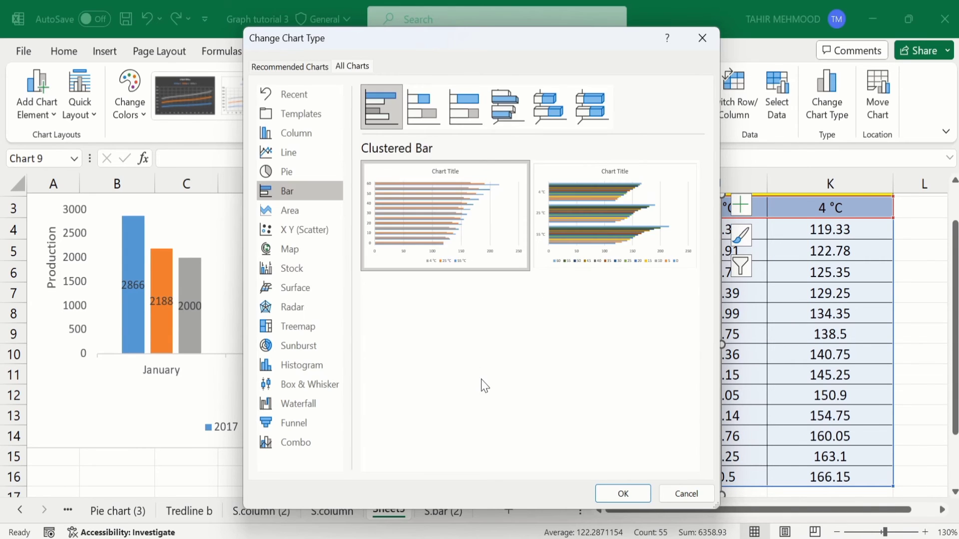
click(617, 230)
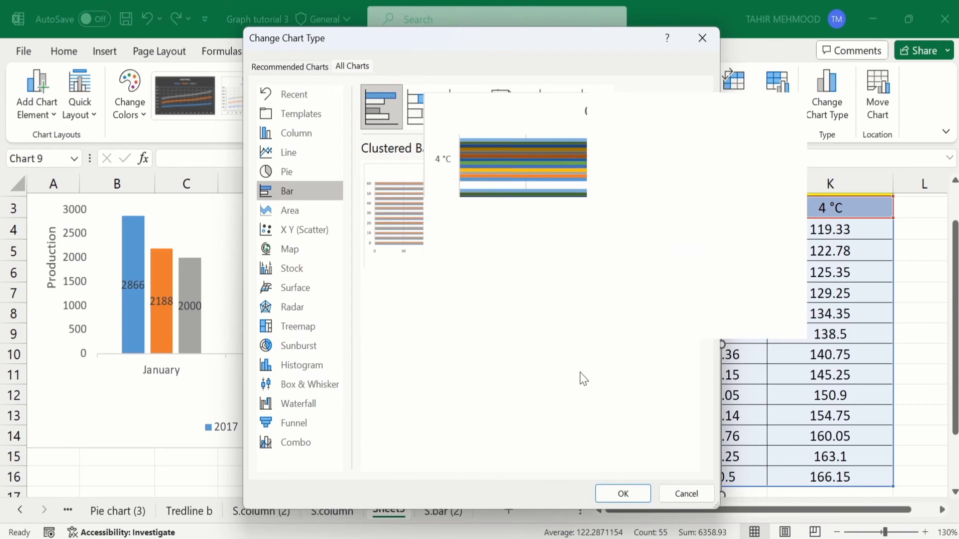
click(620, 494)
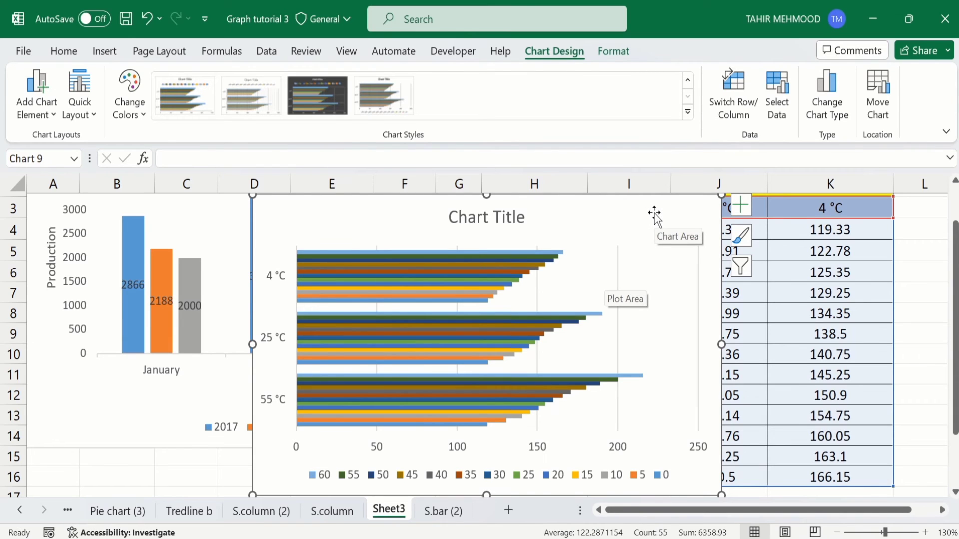
key(Delete)
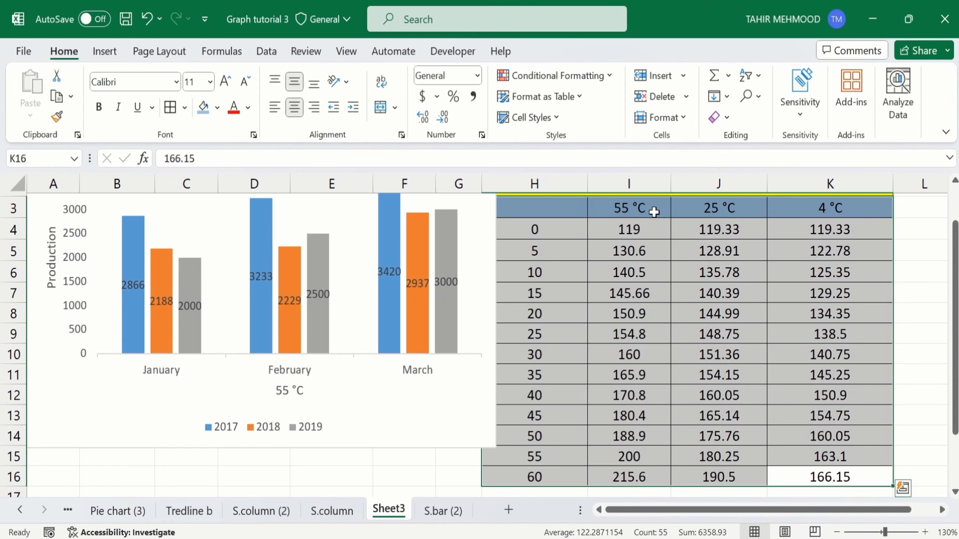
- Move the column chart to the right so its upper corner starts in column C, clear of the production table's month names
drag(954, 282, 955, 255)
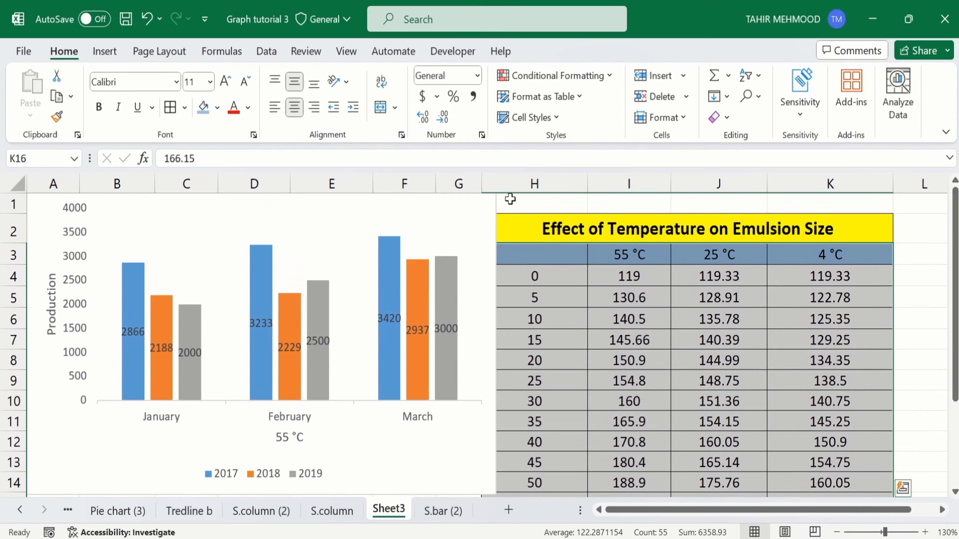
click(40, 204)
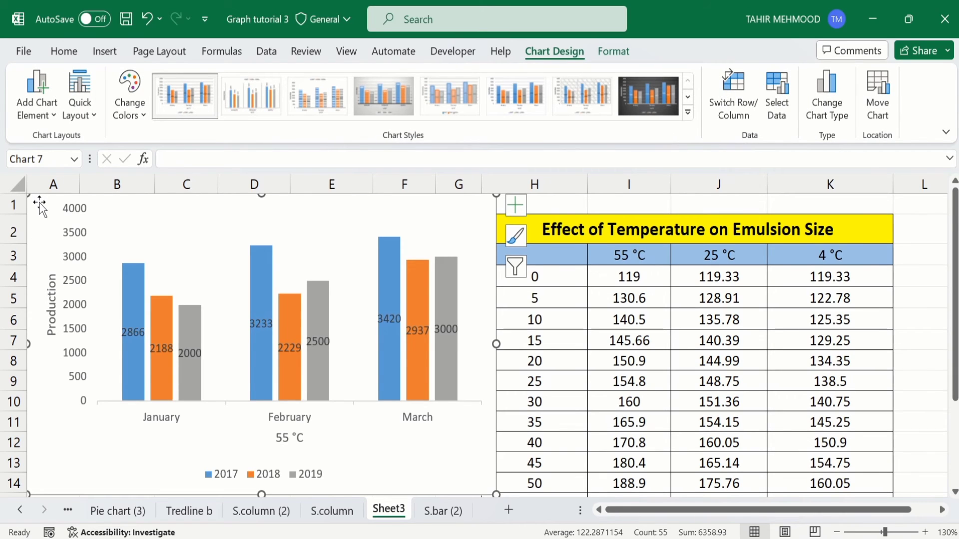
drag(38, 201, 205, 211)
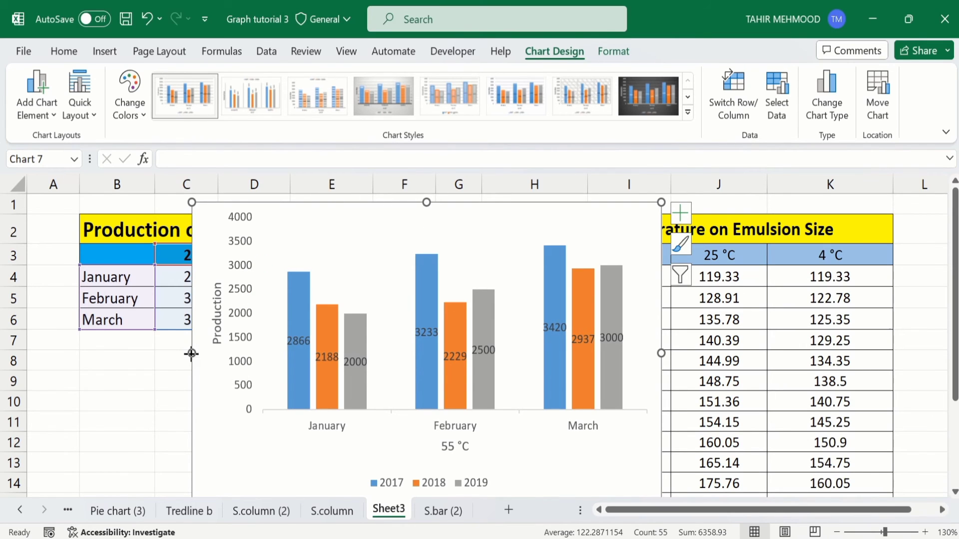
- Shrink the column chart so its near side starts at column D, and move it up so its upper edge lies in row 1
drag(192, 353, 216, 353)
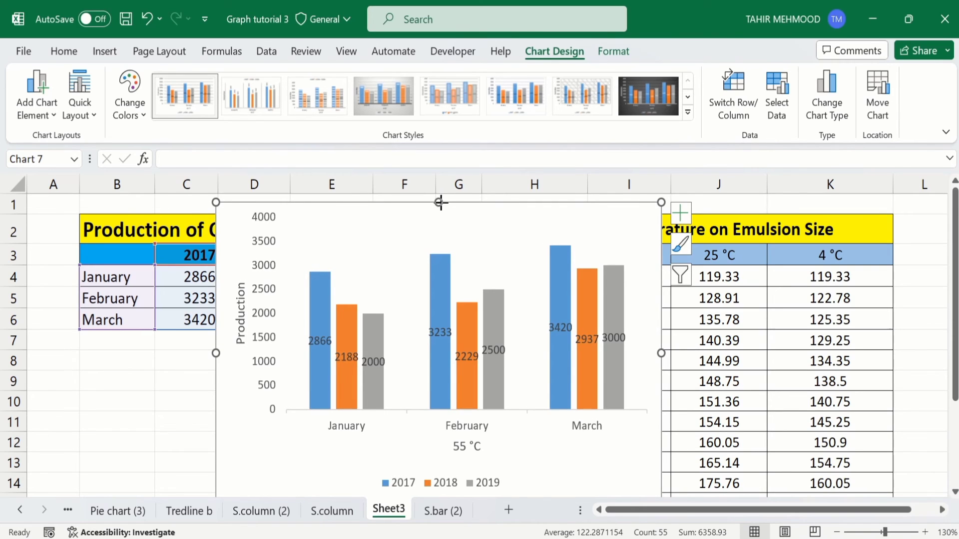
drag(439, 202, 440, 212)
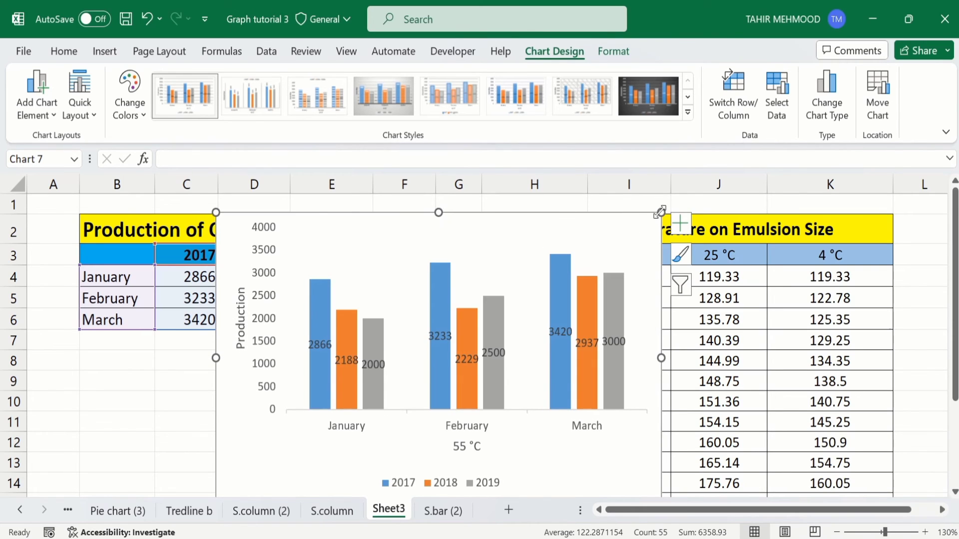
drag(660, 213, 656, 218)
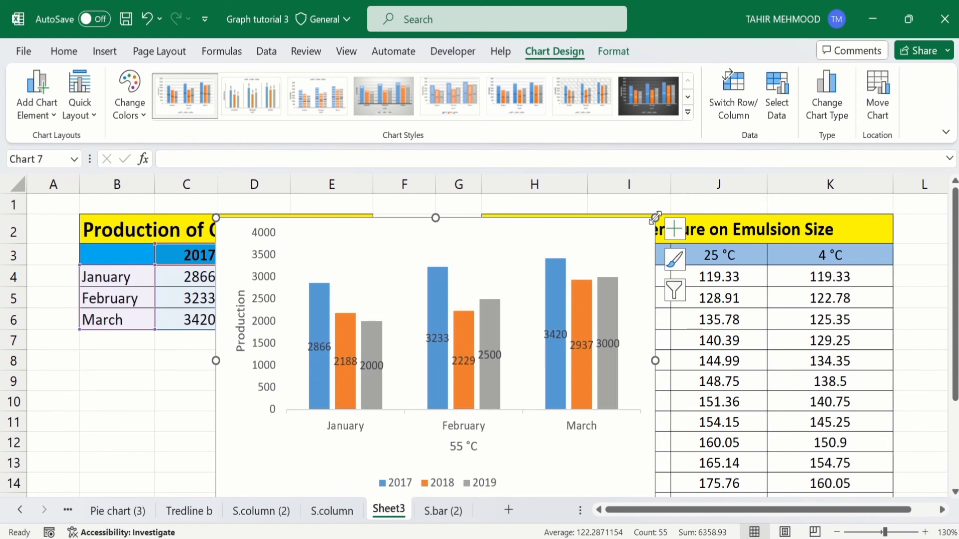
drag(440, 228, 440, 207)
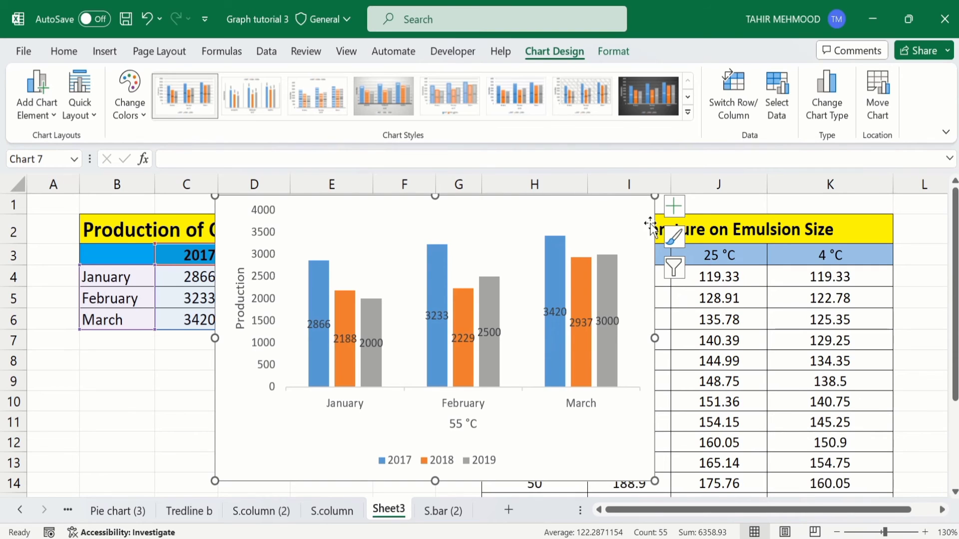
- Filter the 2019 series out of the column chart, and restore it
click(674, 268)
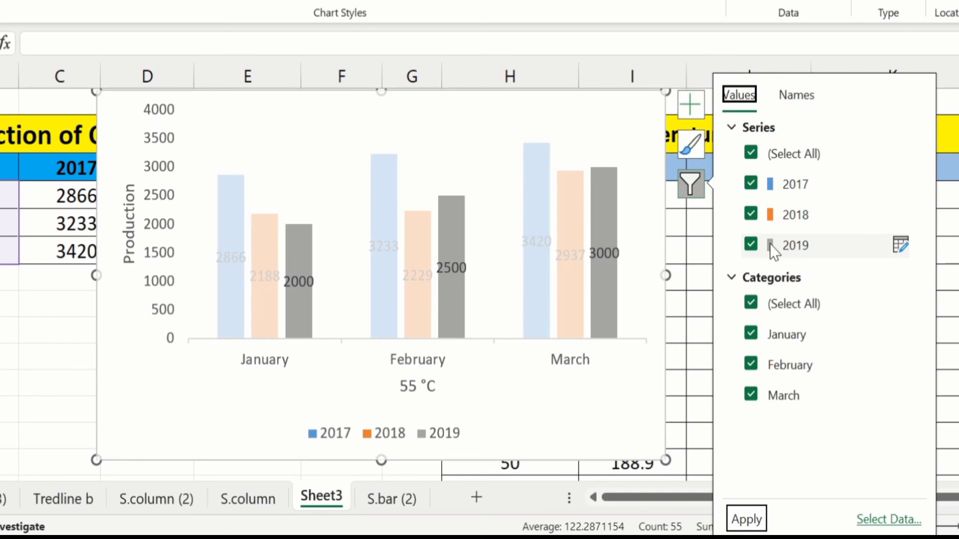
click(750, 244)
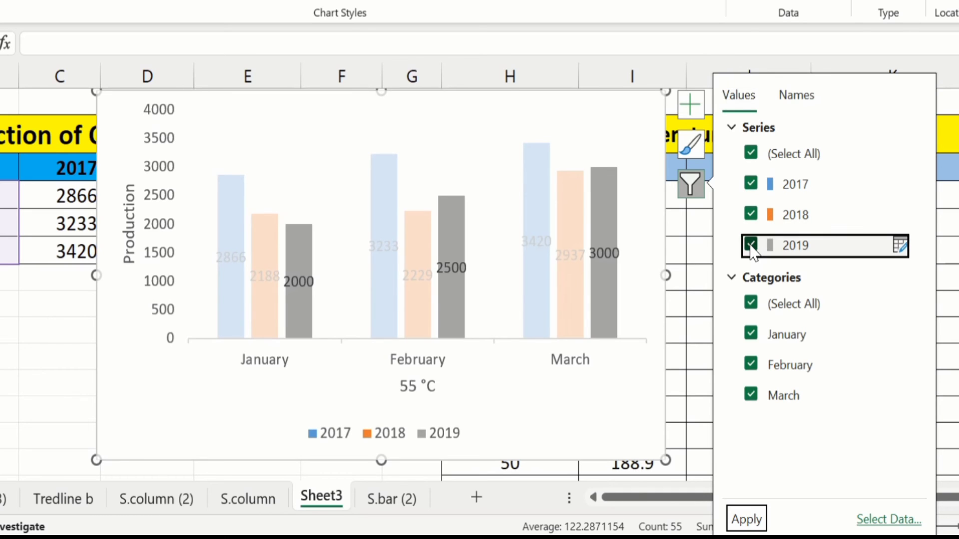
click(744, 519)
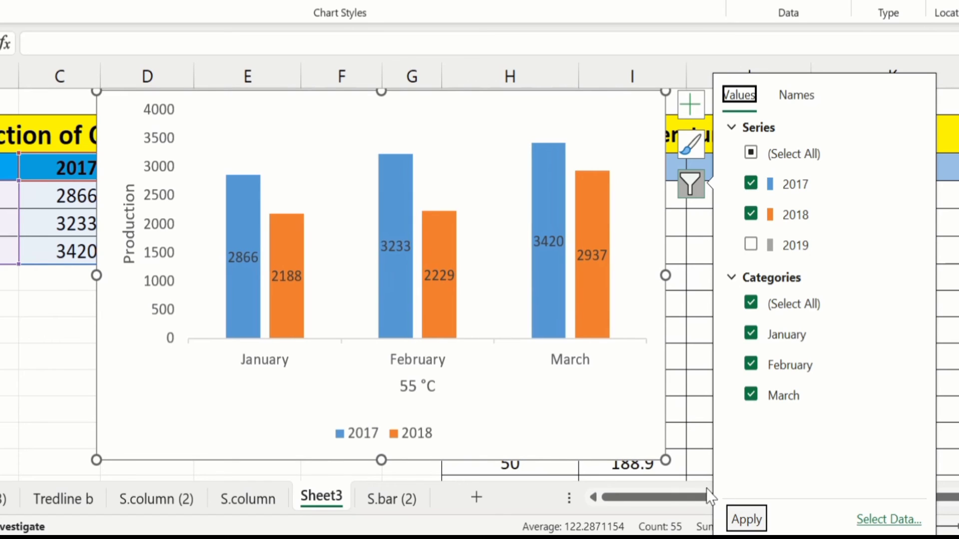
mouse_move(565, 328)
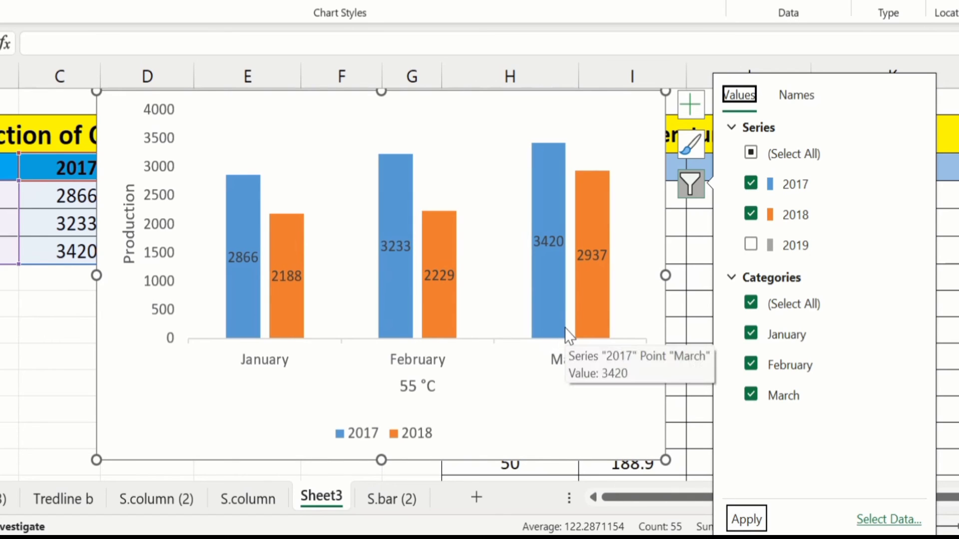
click(751, 244)
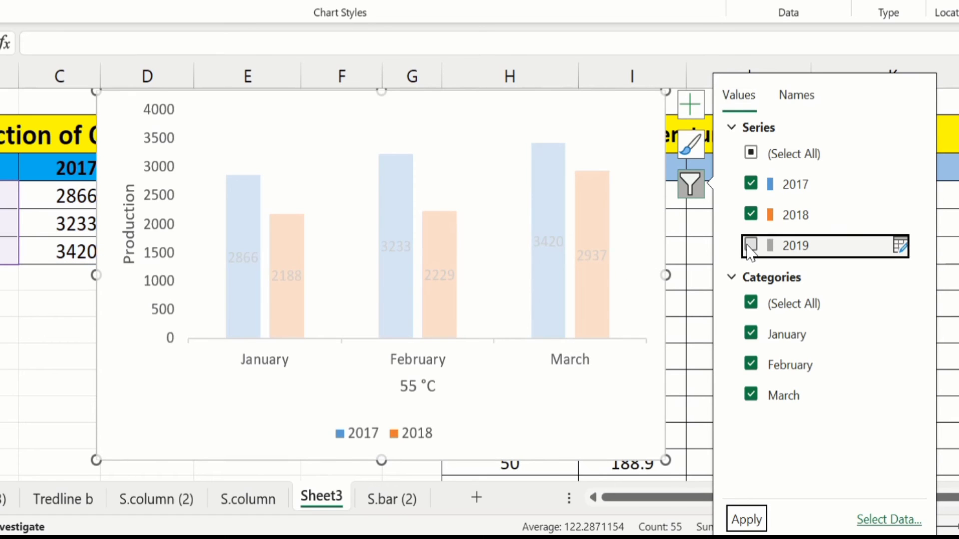
click(747, 519)
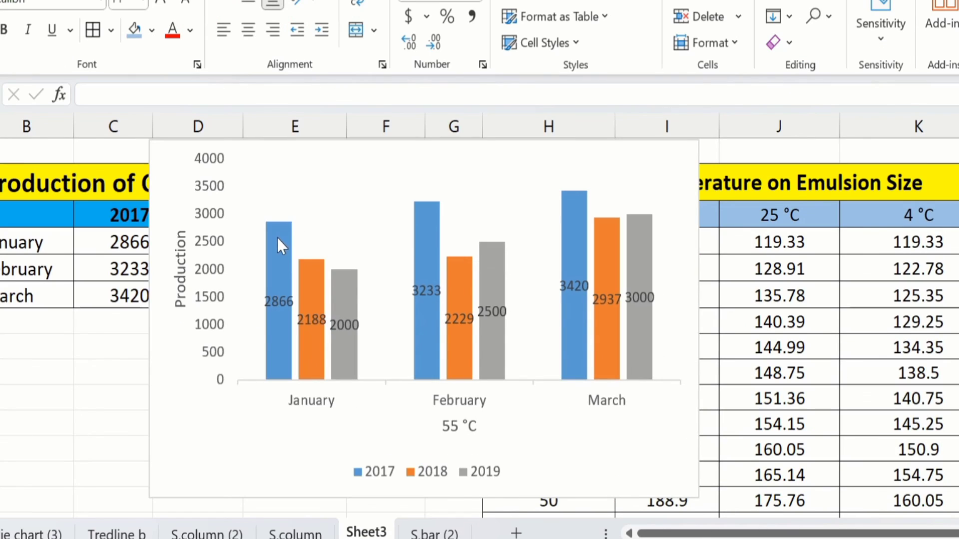
- Format the column chart's data series with a series overlap of -45% and a gap width of 154%
mouse_move(317, 273)
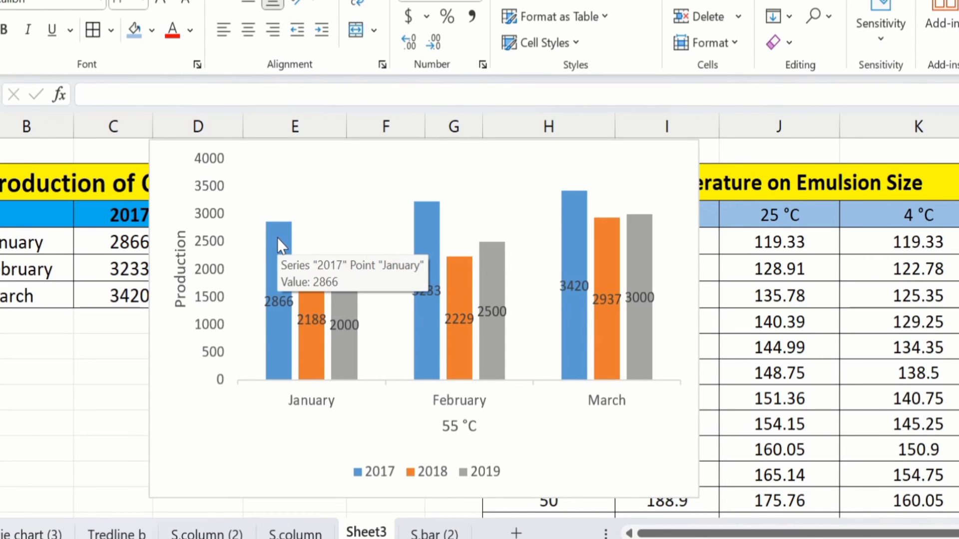
click(277, 238)
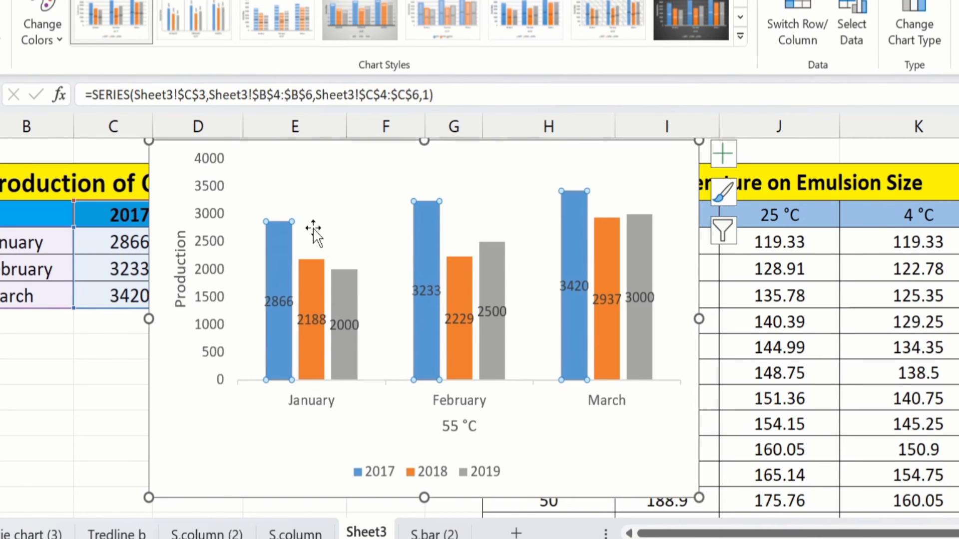
mouse_move(428, 226)
mouse_move(278, 262)
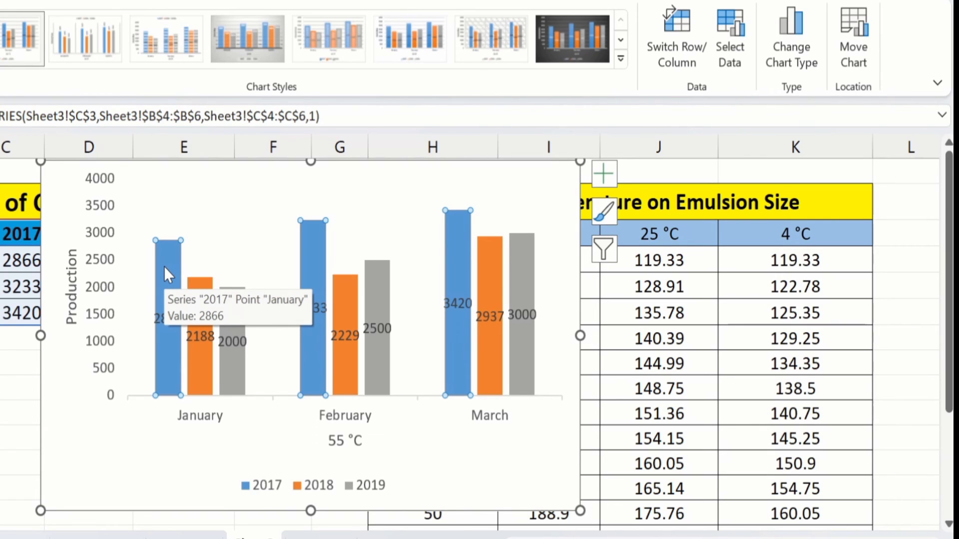
right_click(164, 266)
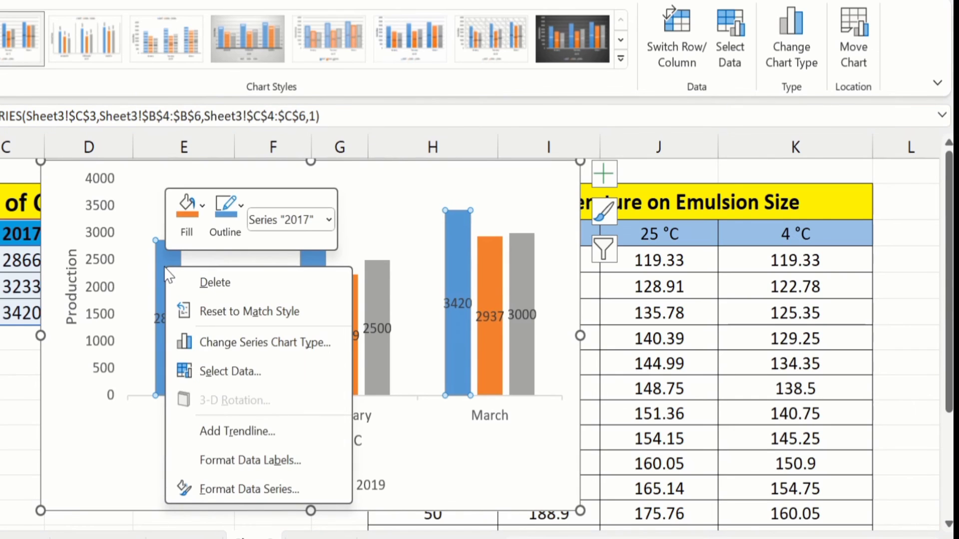
click(253, 490)
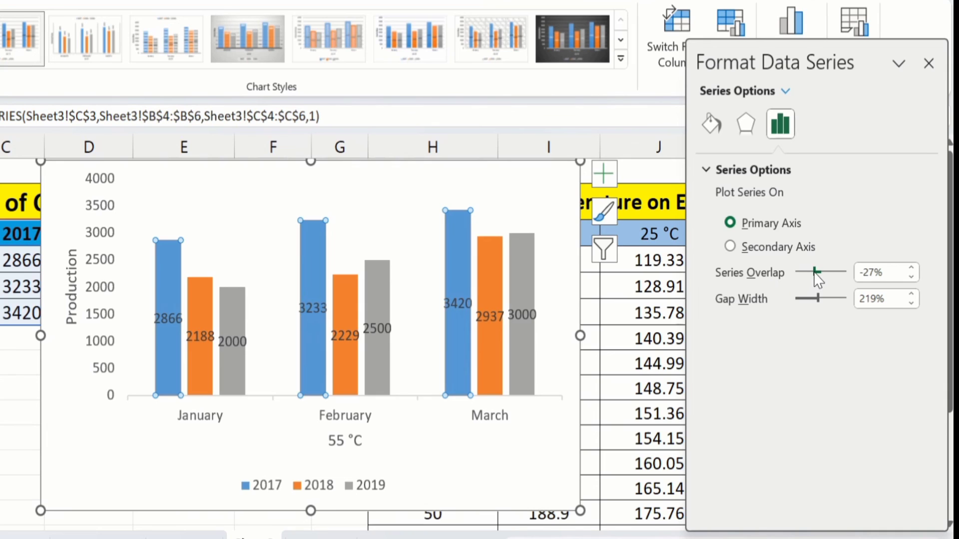
drag(815, 273, 818, 273)
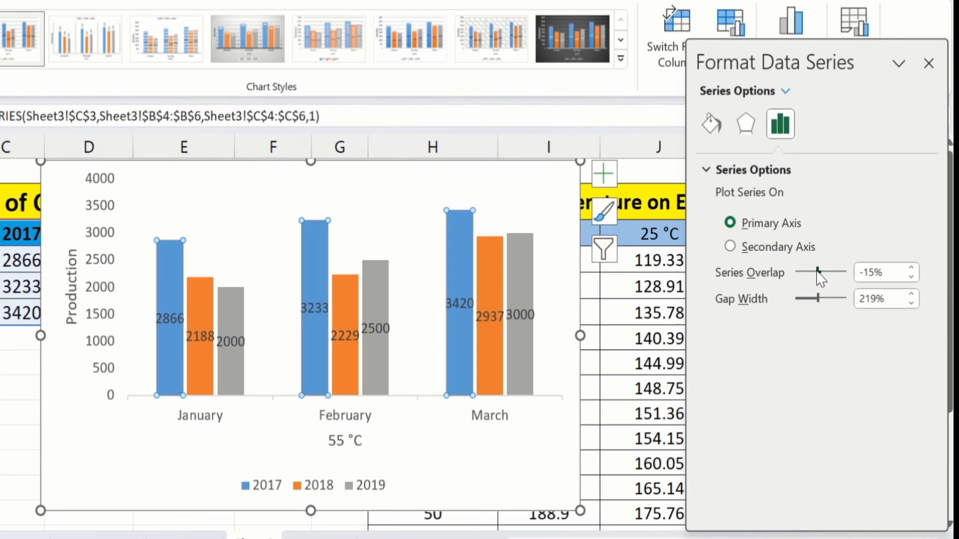
drag(817, 273, 812, 273)
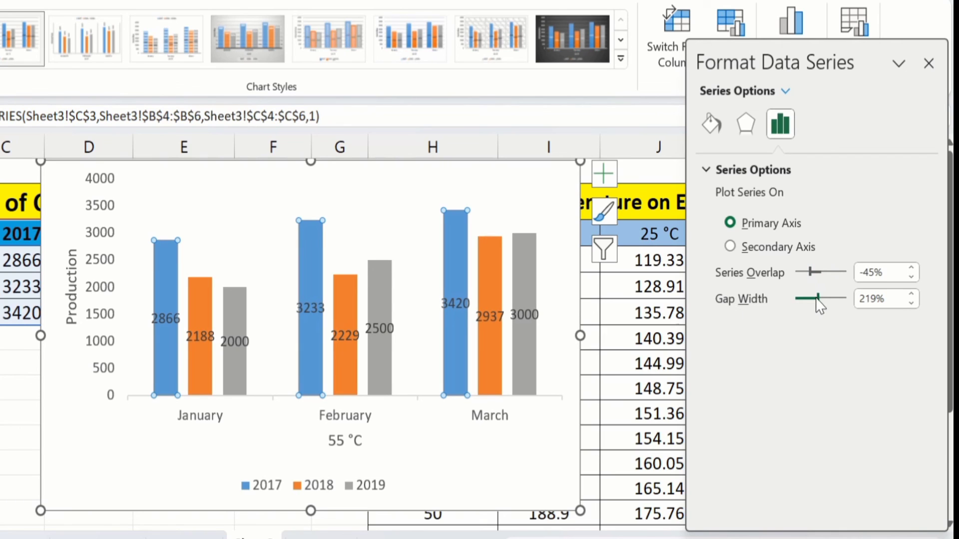
drag(819, 299, 812, 300)
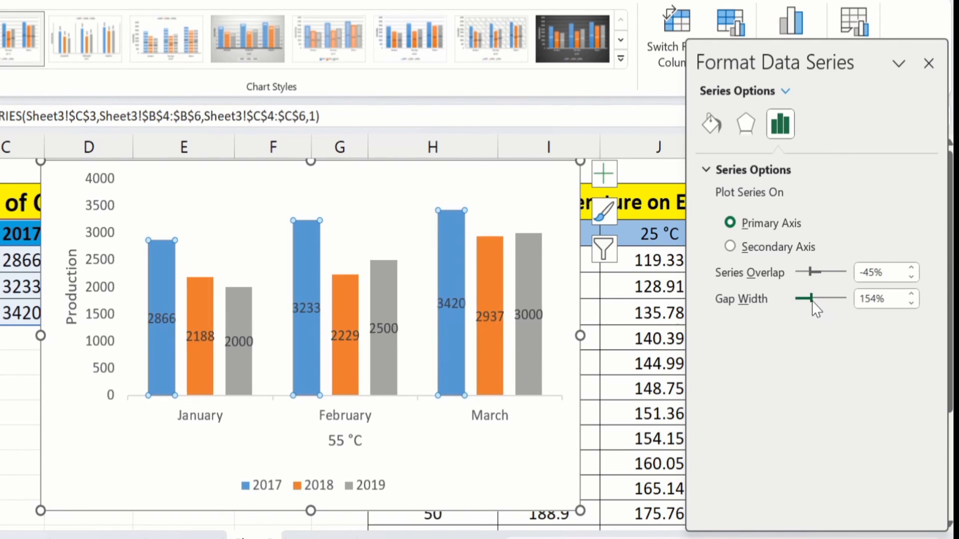
- Fill the 2017 series columns with the standard green color
click(711, 124)
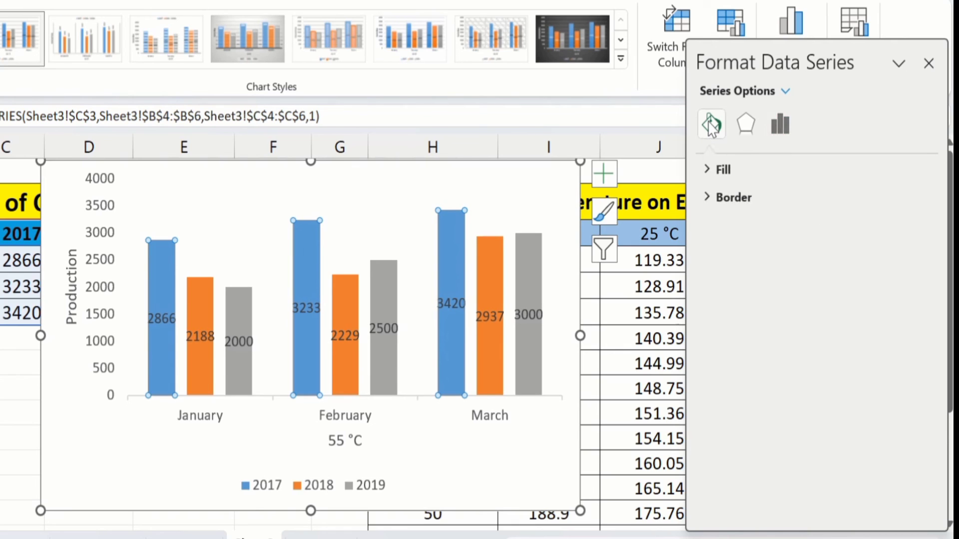
click(731, 169)
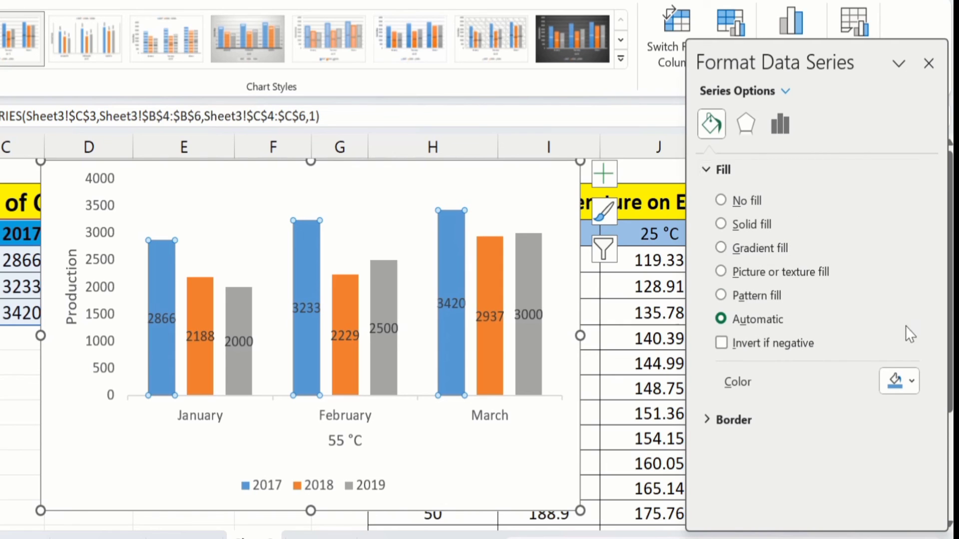
click(912, 382)
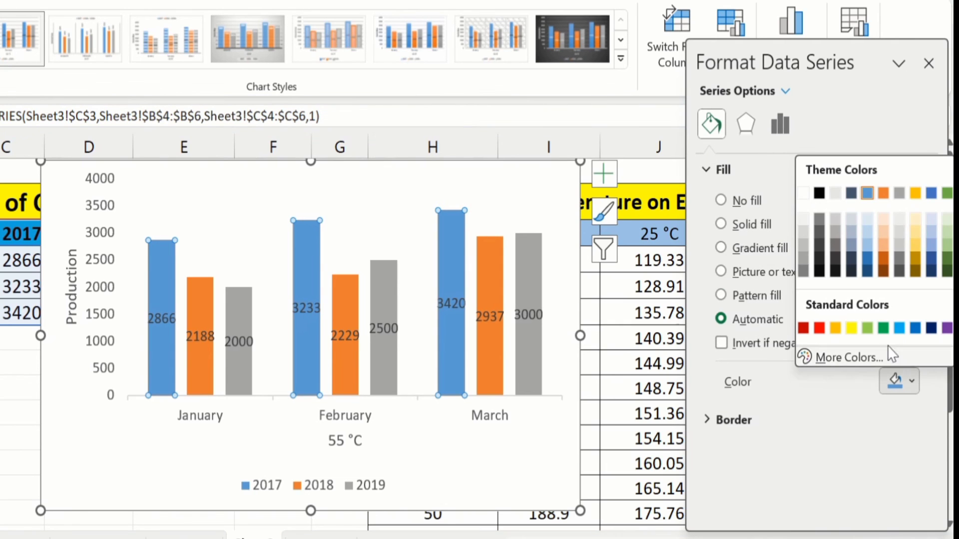
click(883, 329)
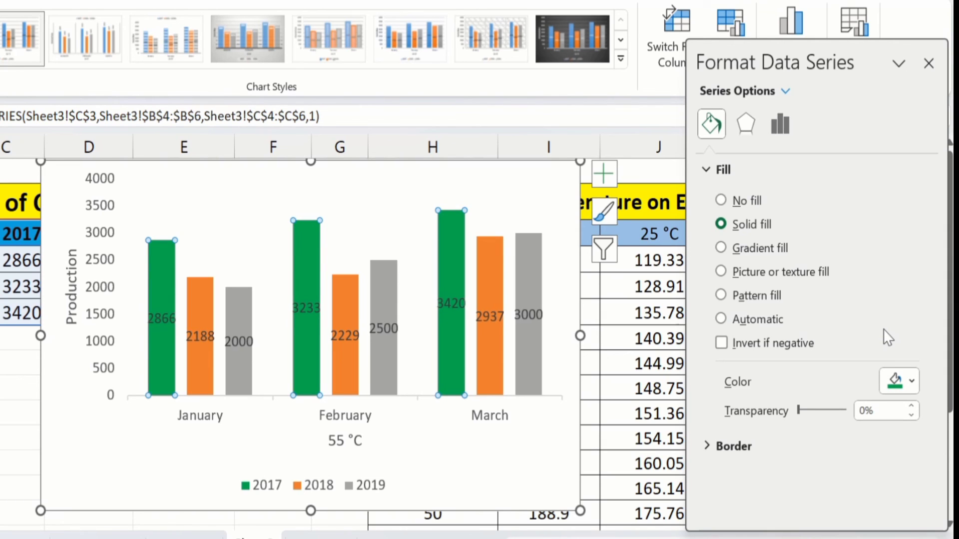
- Give the 2017 series columns a solid black border with a width of 1.25 pt
click(740, 446)
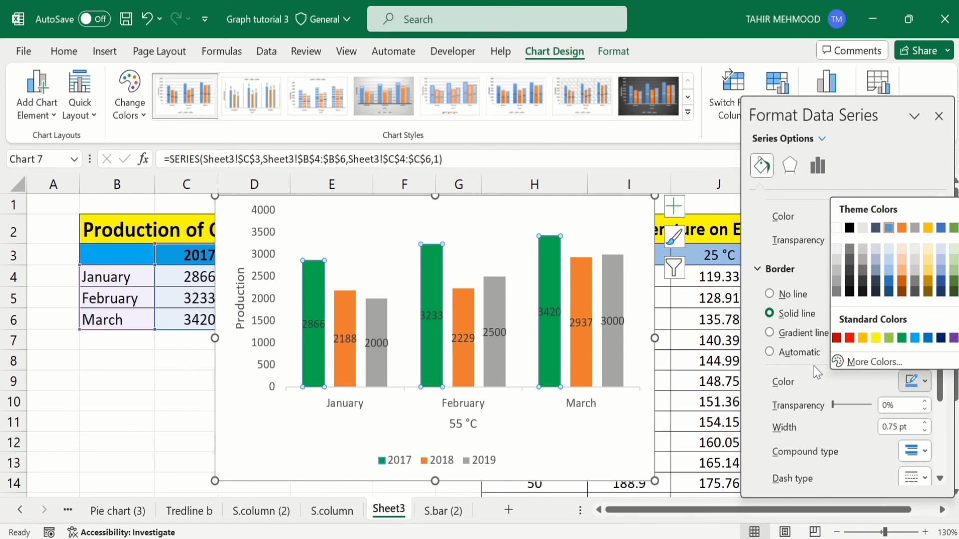
click(813, 367)
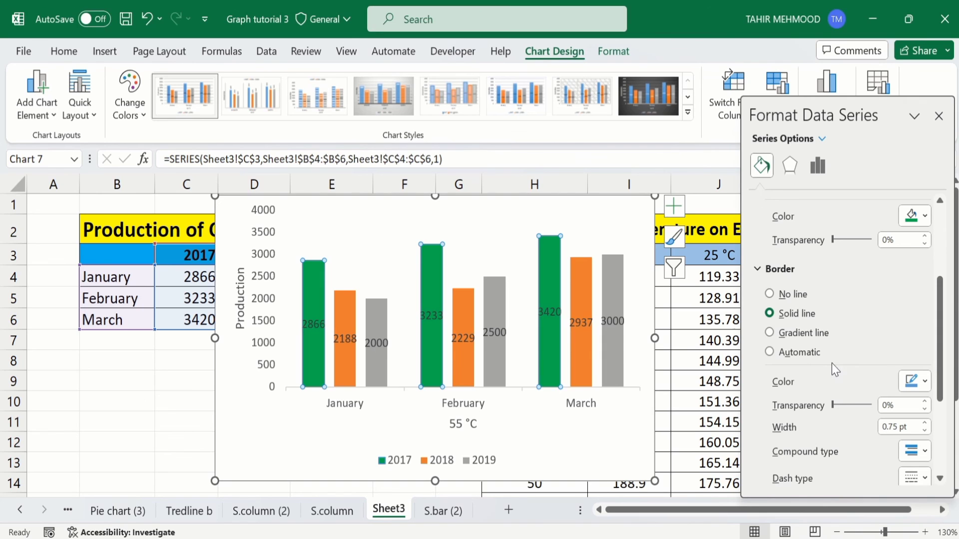
click(925, 383)
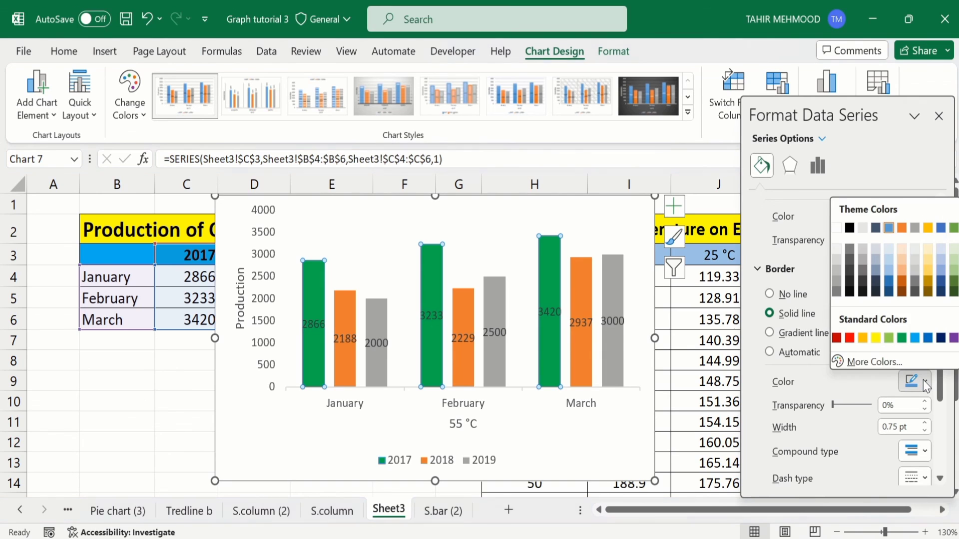
click(849, 227)
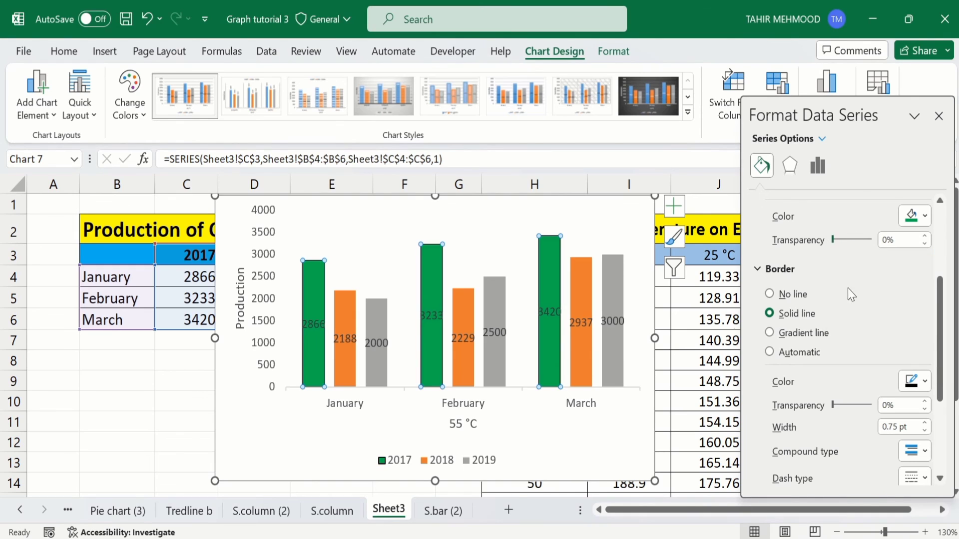
click(926, 423)
click(925, 423)
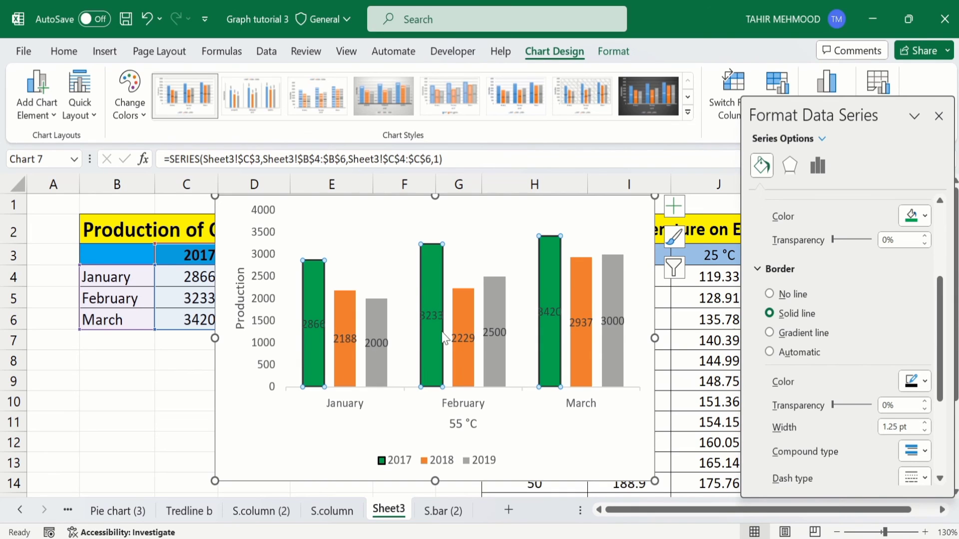
- Give the 2018 series columns a solid black border with a width of 1.5 pt
click(350, 308)
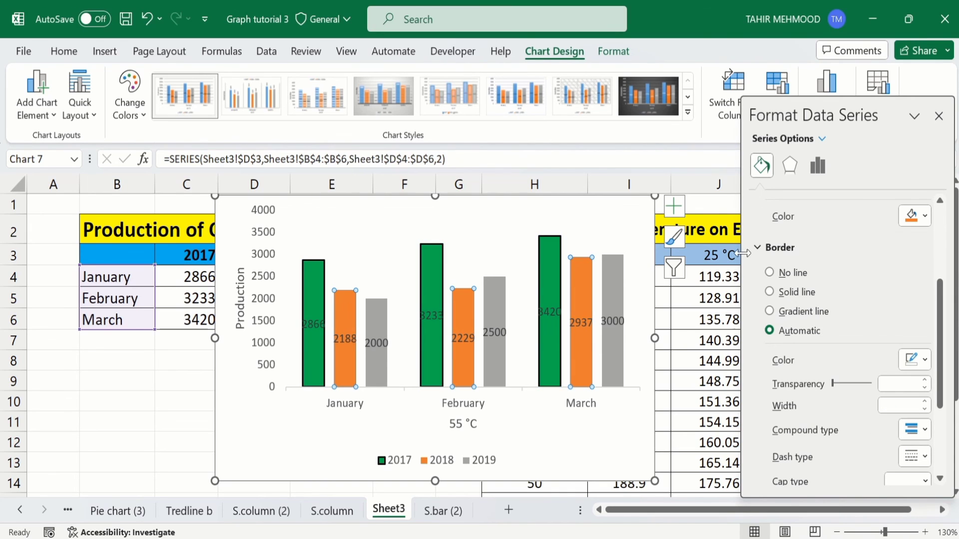
click(773, 293)
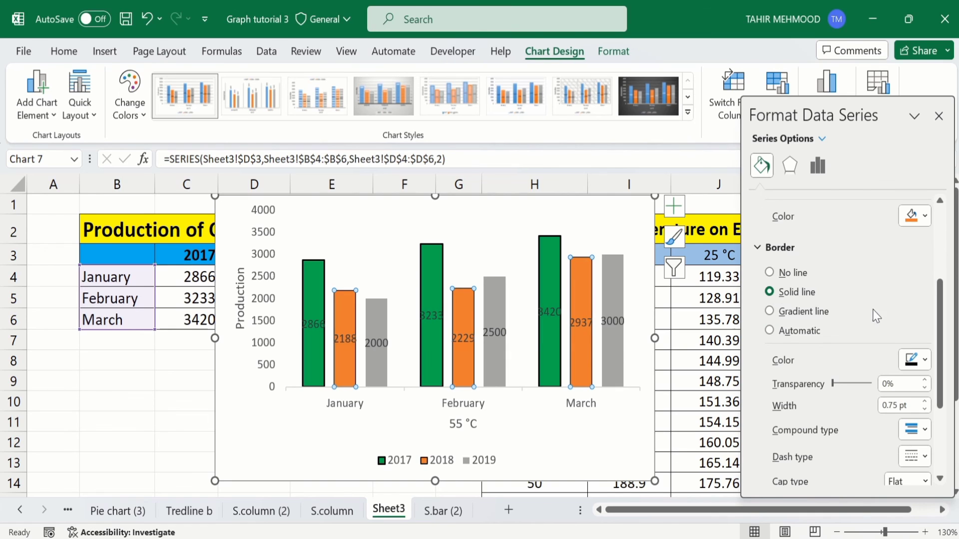
click(925, 402)
click(926, 402)
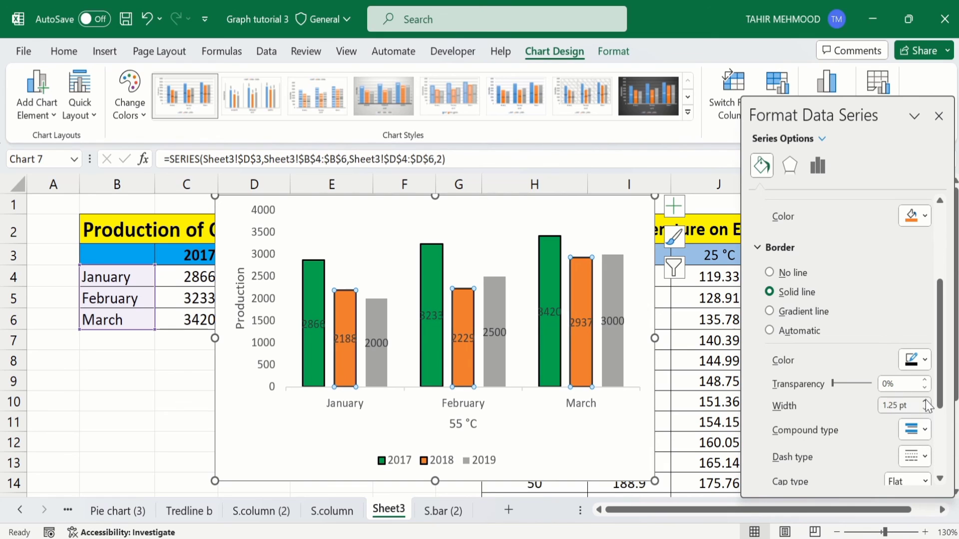
click(926, 402)
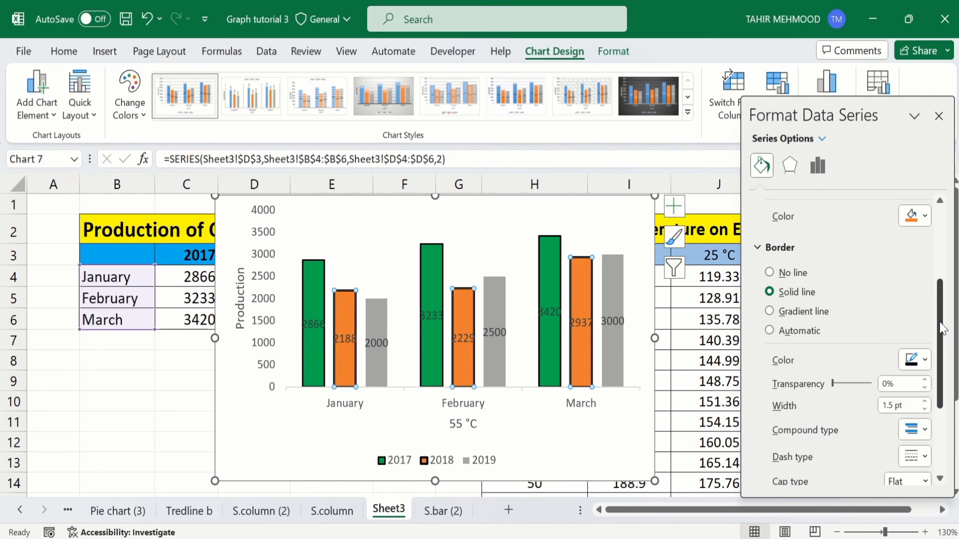
- Change the 2018 series columns to a solid fill in standard red
drag(942, 328, 952, 243)
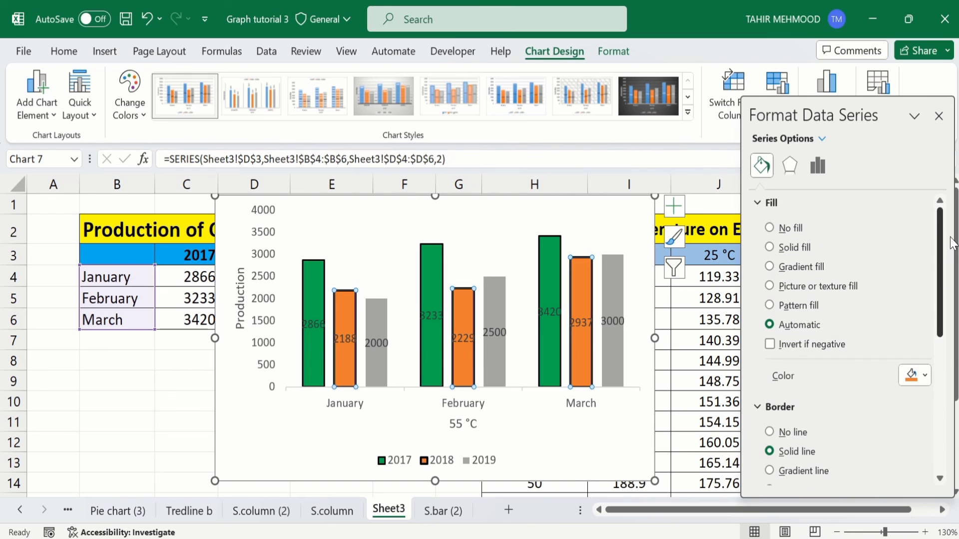
click(769, 248)
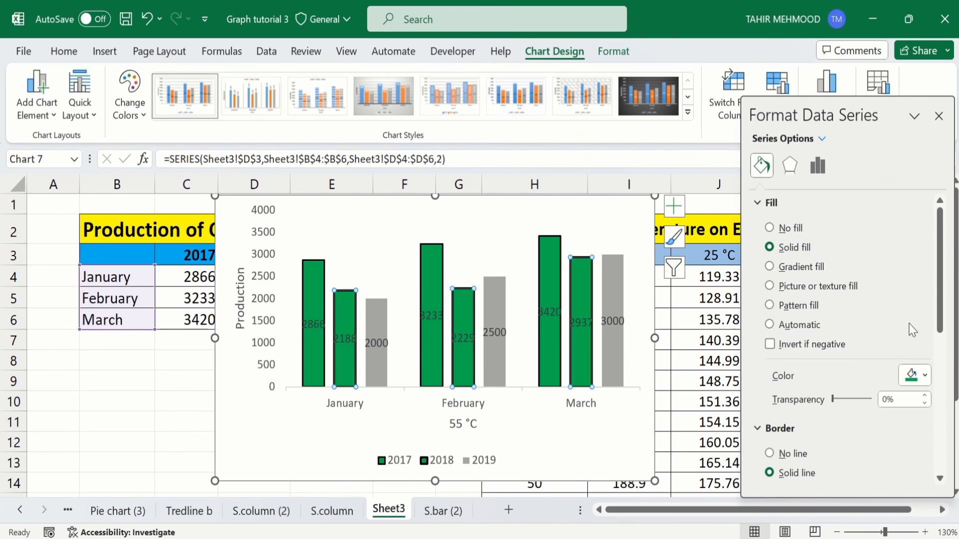
click(924, 376)
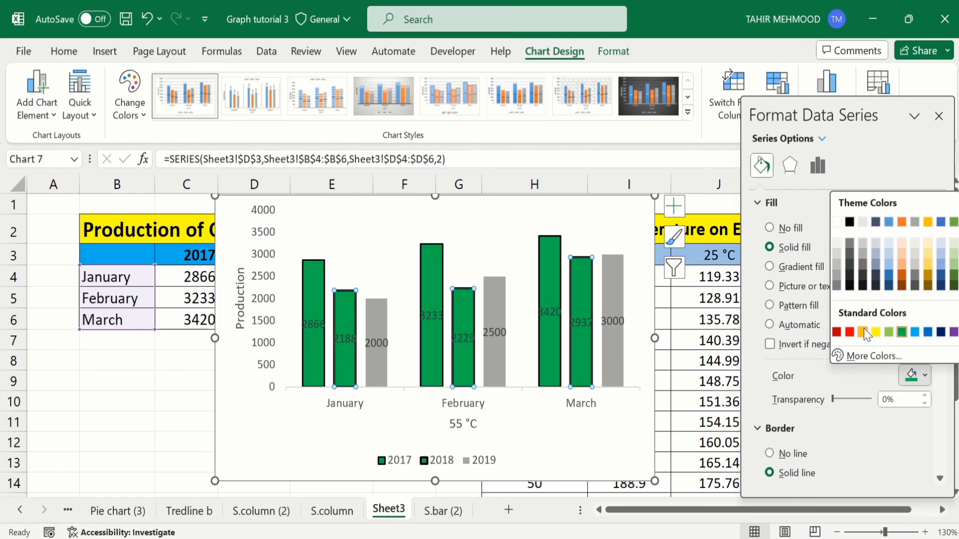
click(849, 333)
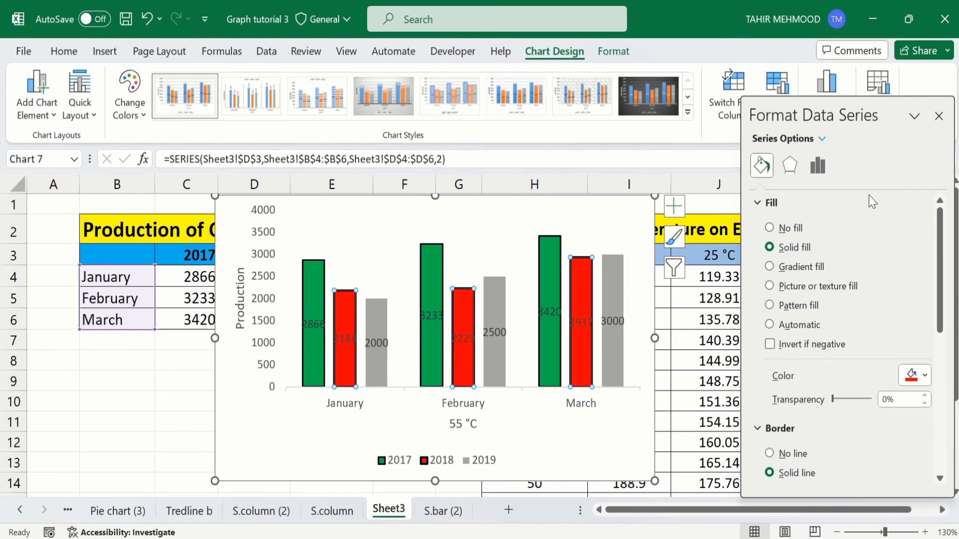
- Format the chart legend text as bold with a font size of 14
click(939, 116)
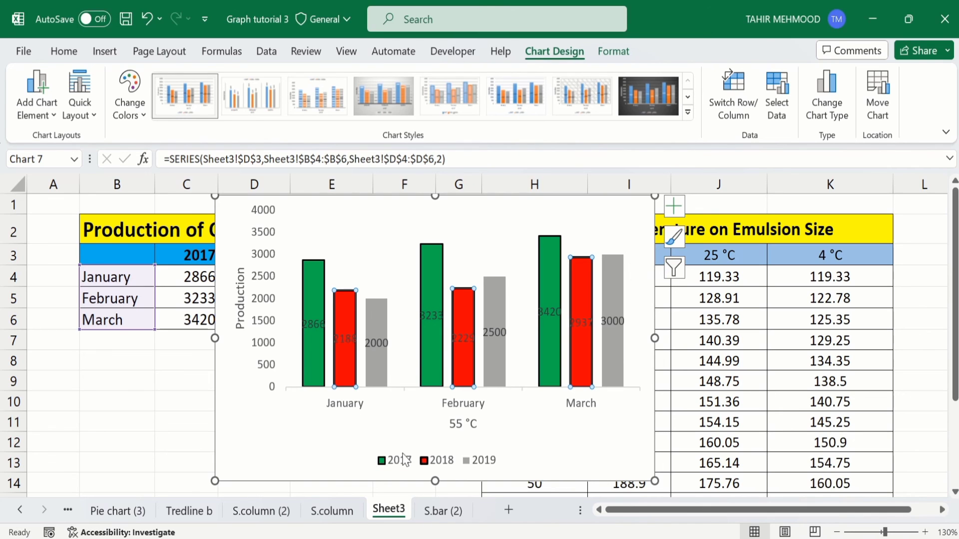
click(405, 460)
click(64, 51)
click(210, 82)
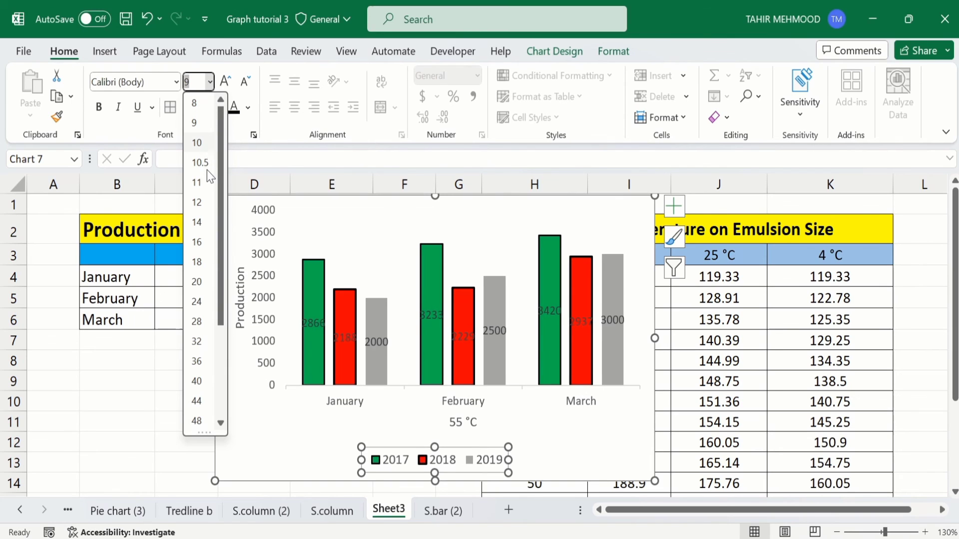
click(203, 228)
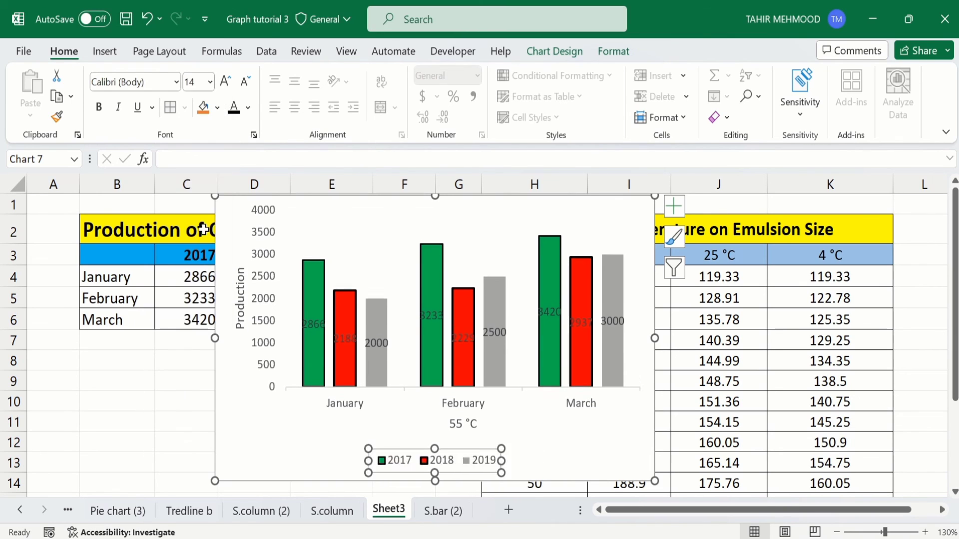
click(99, 108)
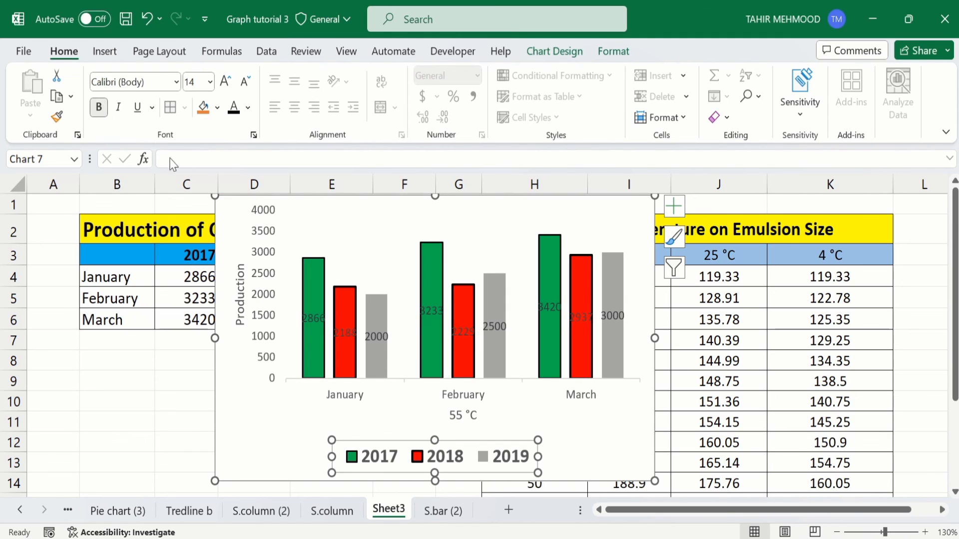
- Try the chart legend in the Top, Left and Right positions, and finish with it set to Top Right
right_click(457, 458)
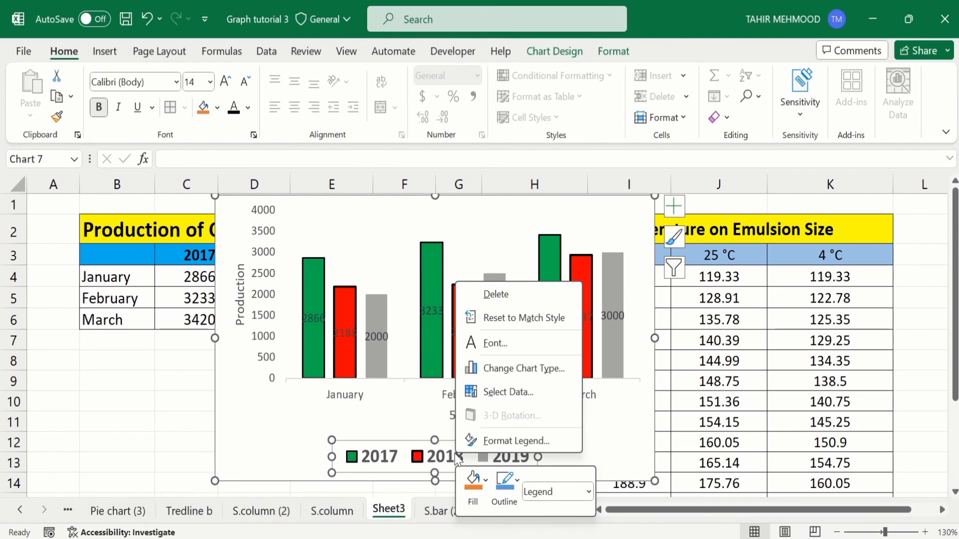
click(501, 441)
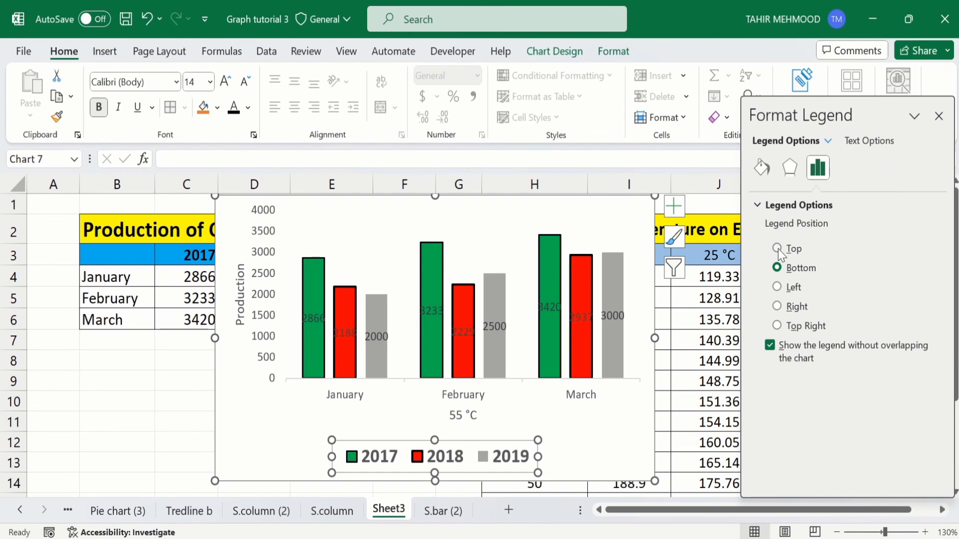
click(779, 250)
click(778, 288)
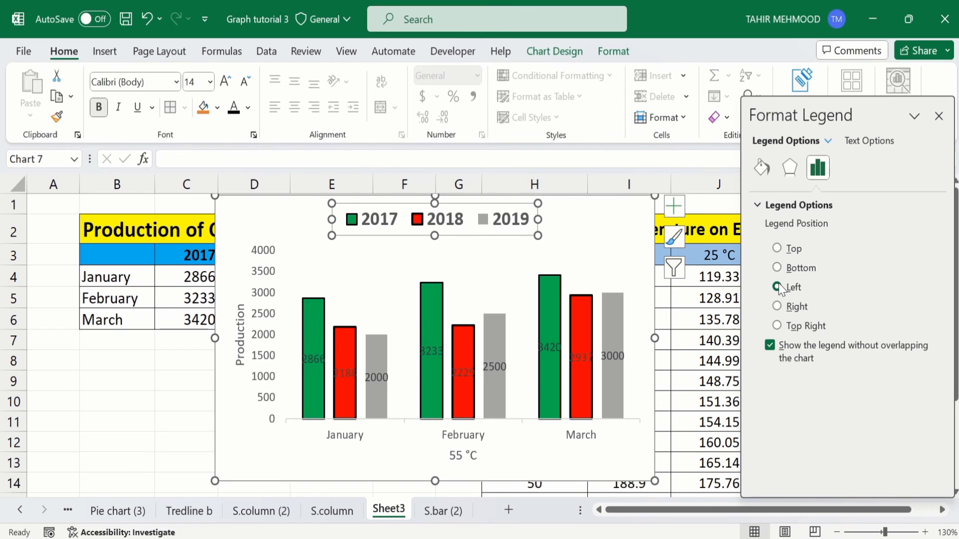
click(778, 307)
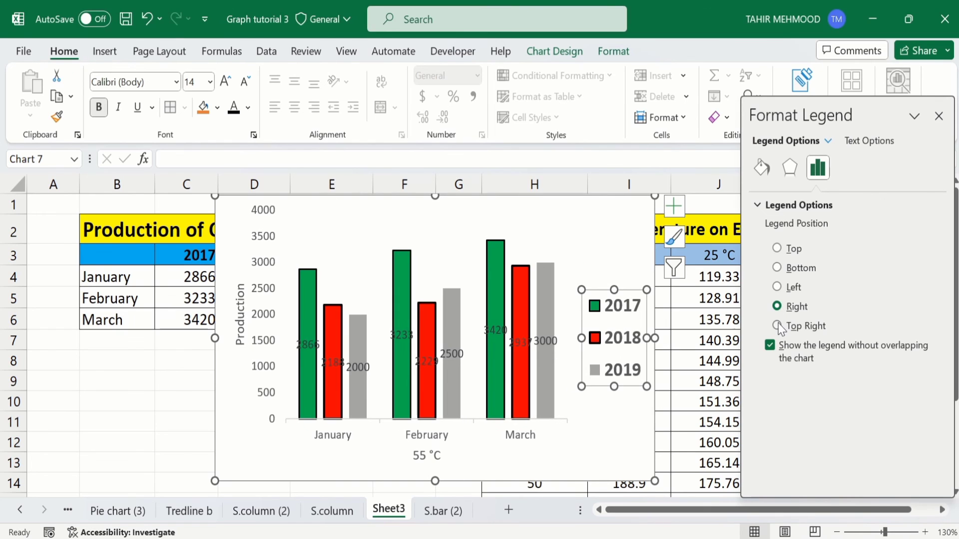
click(777, 326)
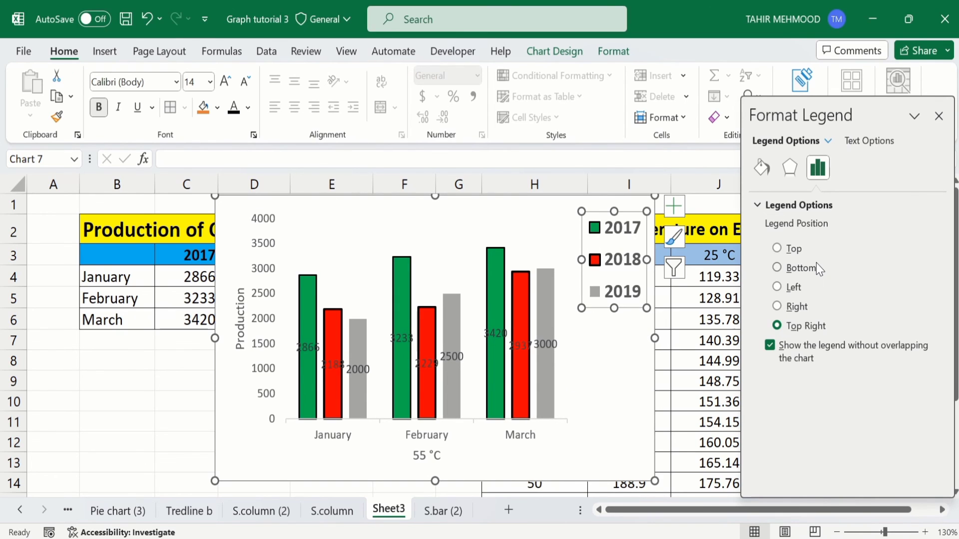